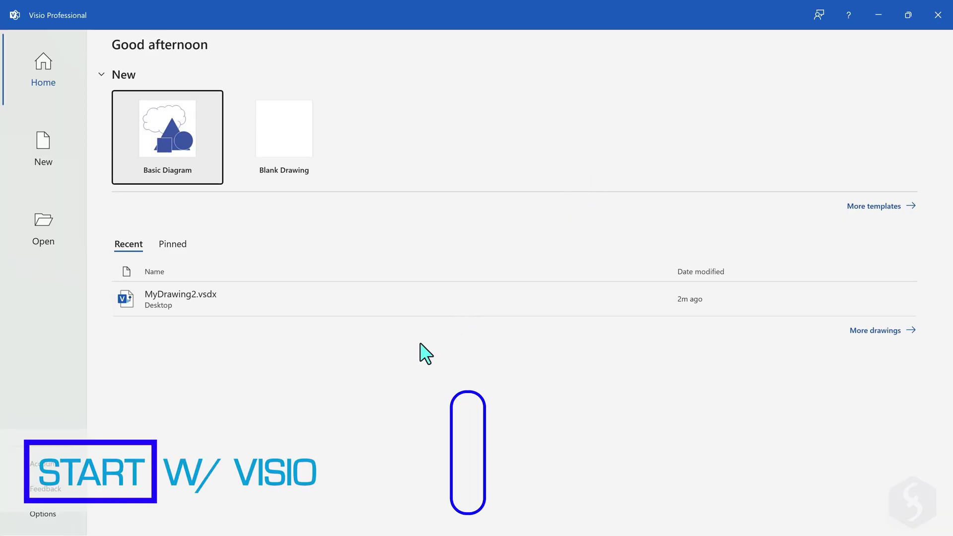
Start a new Blank Drawing using Metric Units from the start screen
{"action": "key", "text": "shift+Tab"}
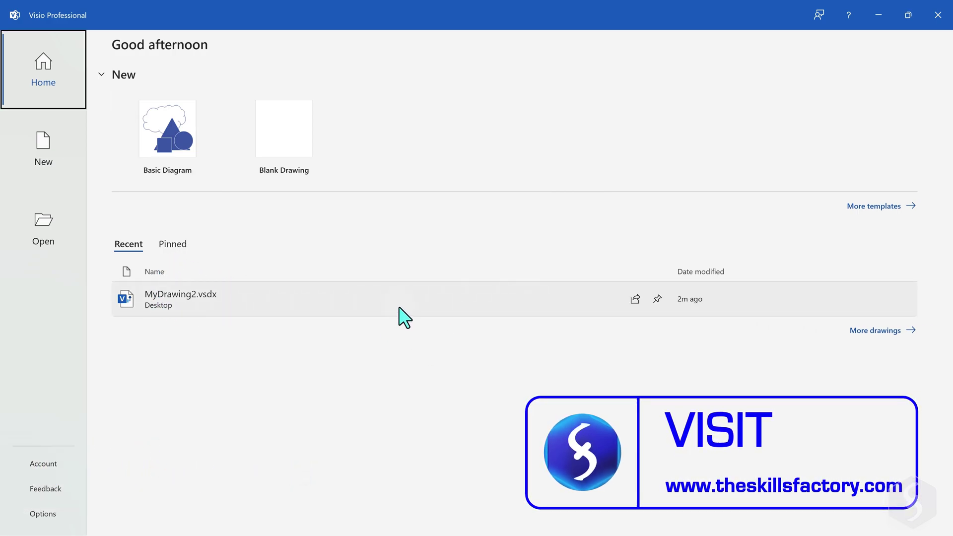
{"action": "left_click", "coordinate": [46, 237]}
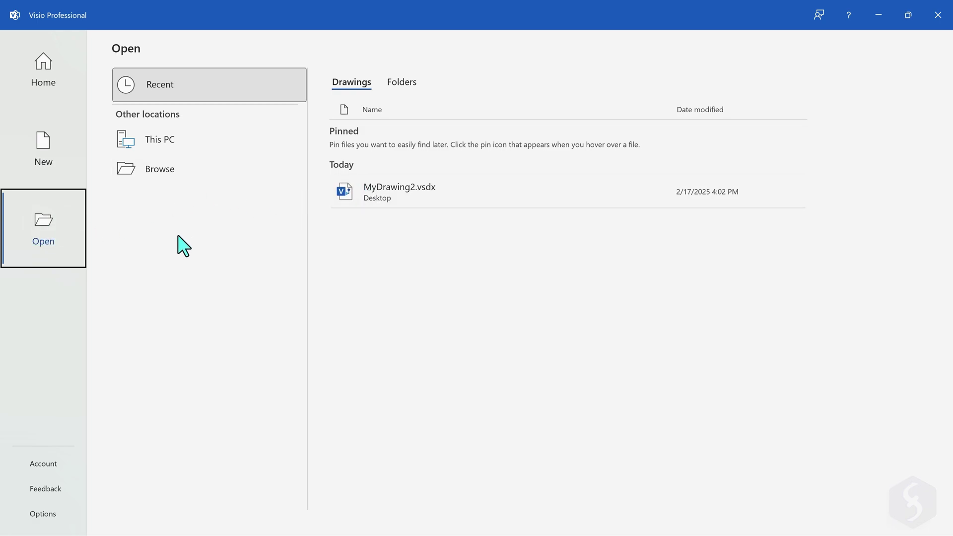
{"action": "left_click", "coordinate": [44, 75]}
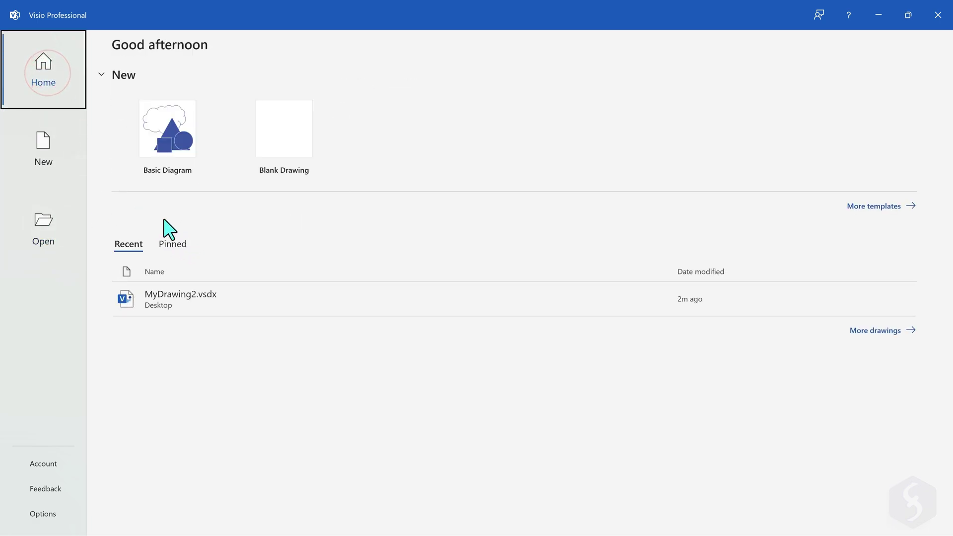
{"action": "left_click", "coordinate": [299, 145]}
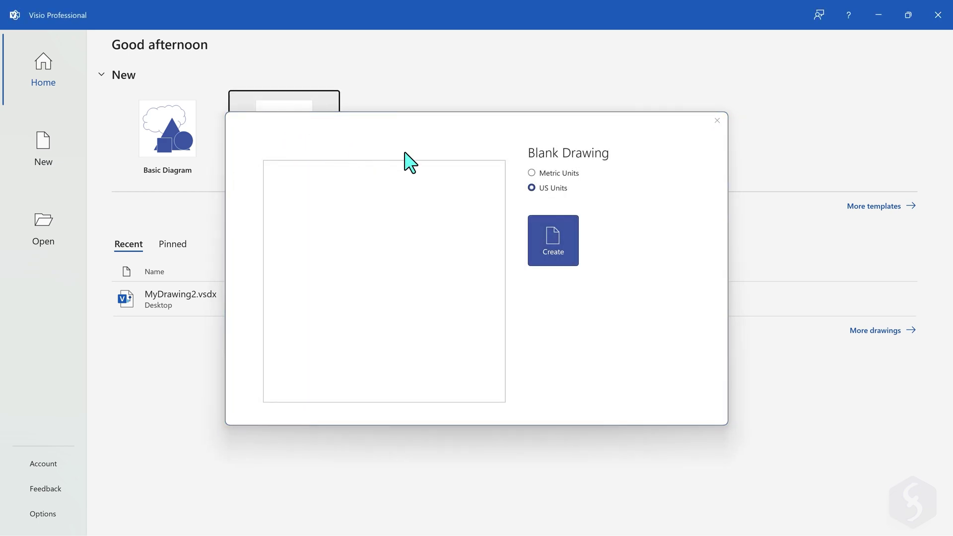
{"action": "left_click", "coordinate": [554, 172]}
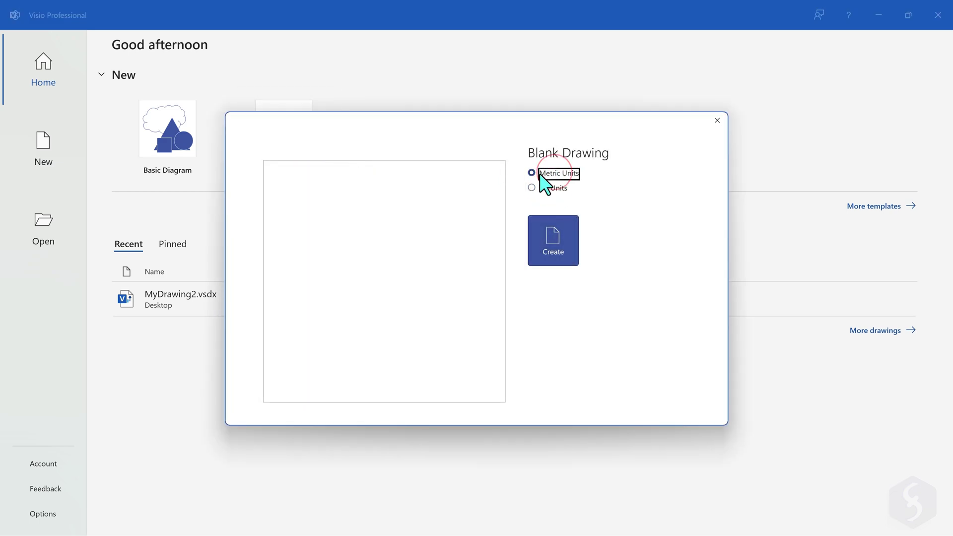
{"action": "left_click", "coordinate": [553, 245]}
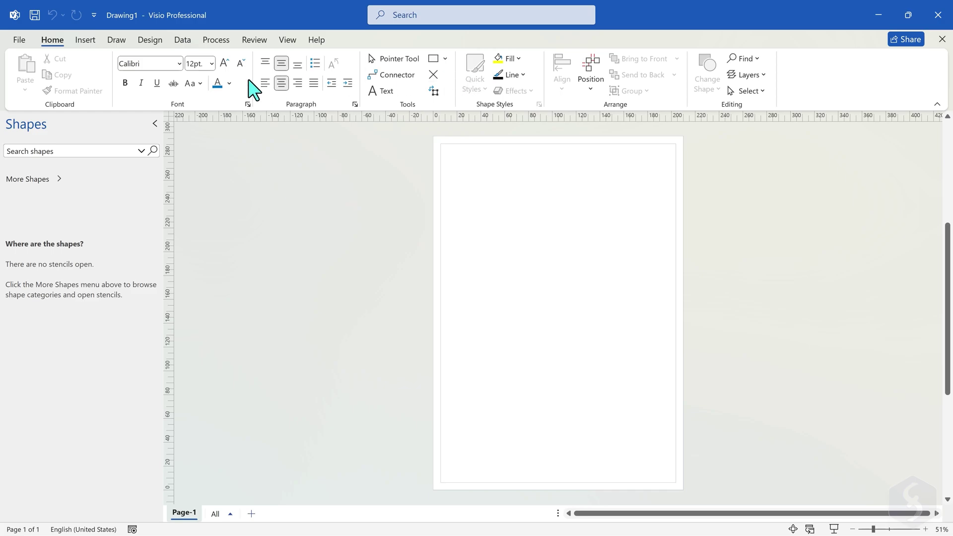
Draw a freeform S-curve on Page-1 with the Freeform tool, then return to selecting
{"action": "left_click", "coordinate": [92, 41]}
{"action": "left_click", "coordinate": [122, 42]}
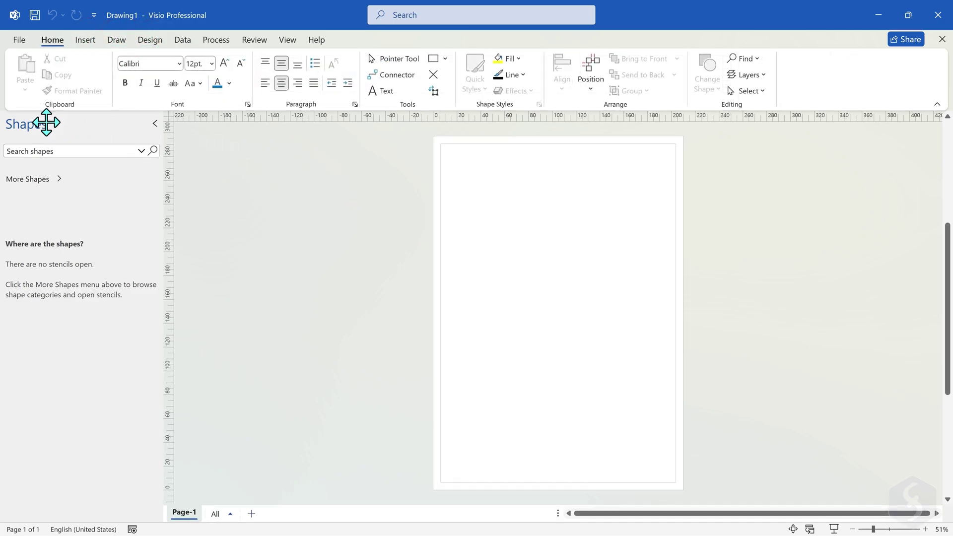
{"action": "left_click", "coordinate": [155, 123]}
{"action": "left_click", "coordinate": [445, 58]}
{"action": "left_click", "coordinate": [462, 131]}
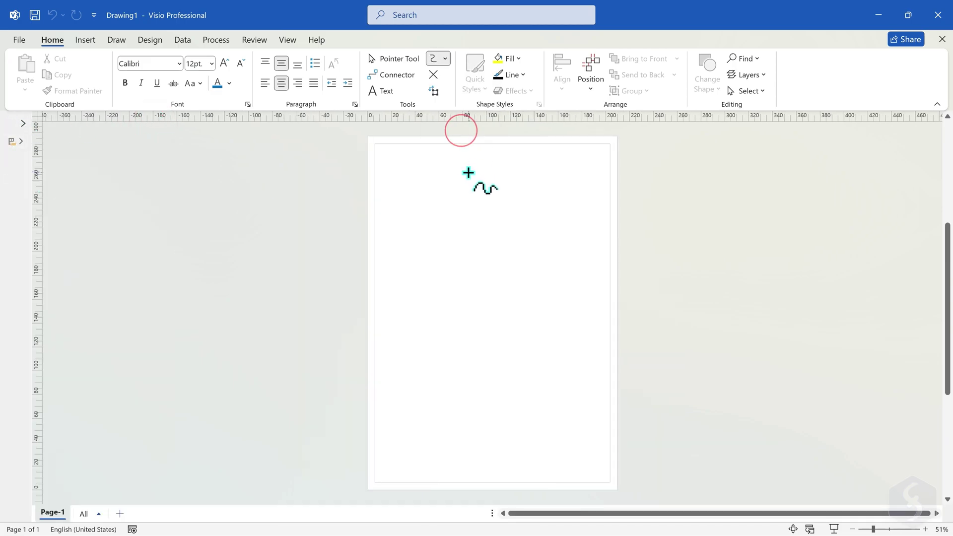
{"action": "mouse_move", "coordinate": [417, 180]}
{"action": "left_mouse_down"}
{"action": "mouse_move", "coordinate": [485, 290]}
{"action": "mouse_move", "coordinate": [524, 329]}
{"action": "left_mouse_up"}
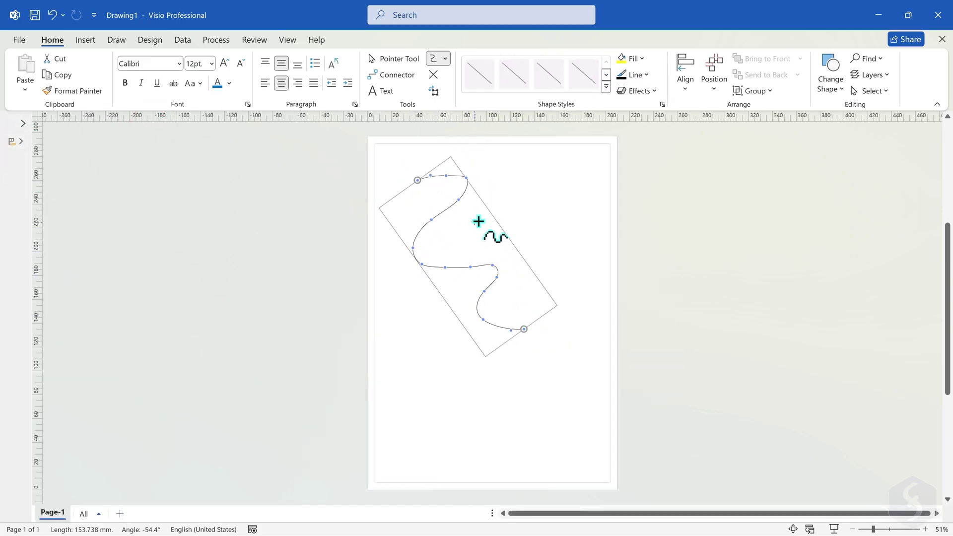
{"action": "key", "text": "ctrl+1"}
Add Page-2 and Page-3 to the drawing and show Page-2
{"action": "left_click", "coordinate": [120, 514]}
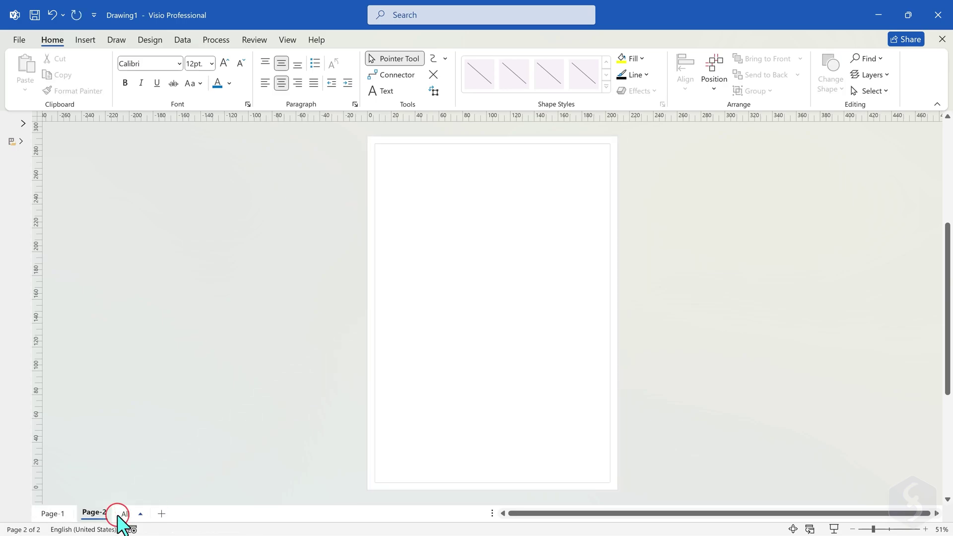
{"action": "left_click", "coordinate": [160, 514]}
{"action": "left_click", "coordinate": [102, 514]}
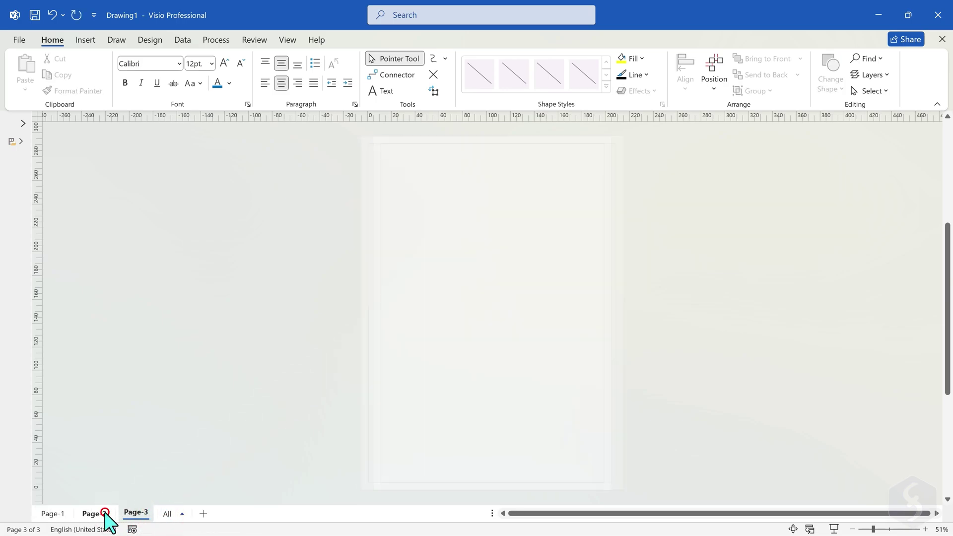
{"action": "left_click", "coordinate": [63, 513]}
{"action": "left_click", "coordinate": [103, 514]}
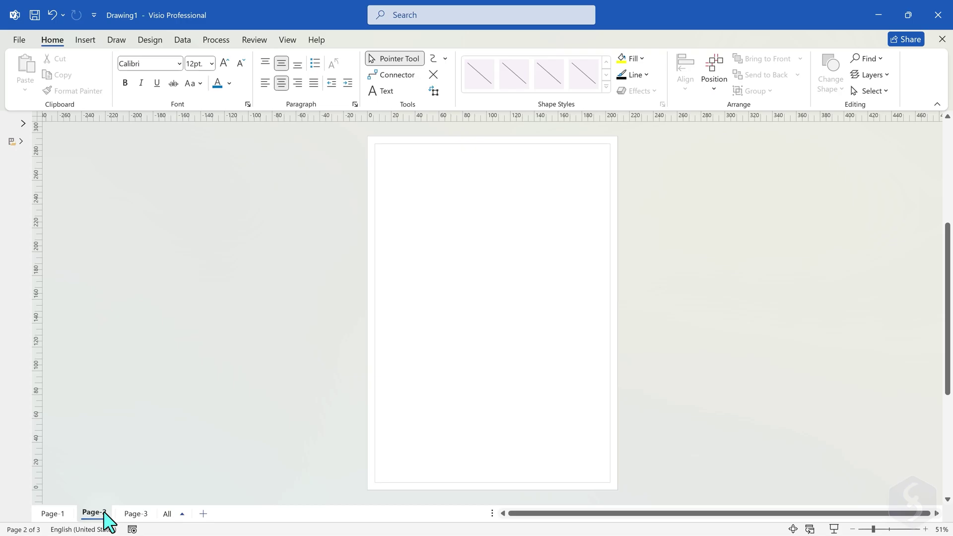
Set the Office Theme to Black in Visio's General options
{"action": "left_click", "coordinate": [19, 41]}
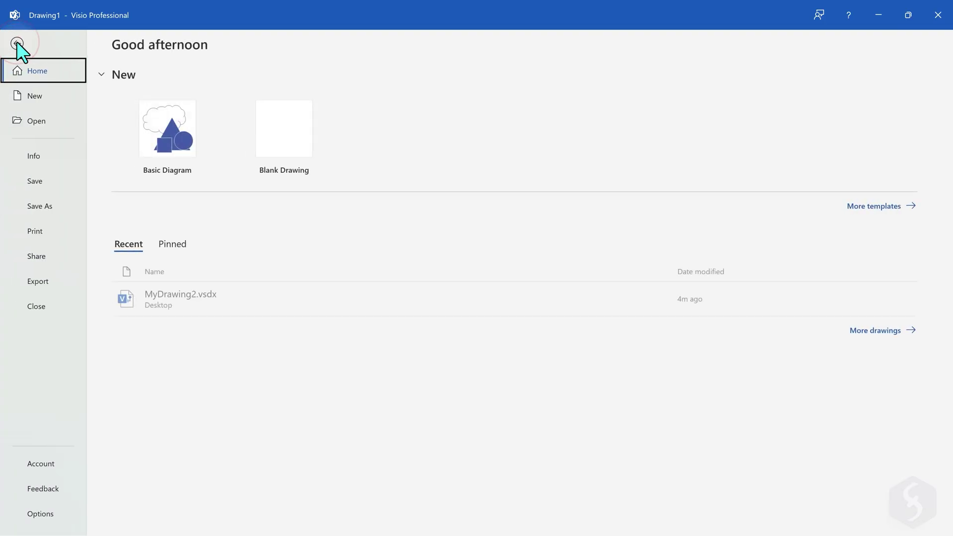
{"action": "left_click", "coordinate": [27, 514]}
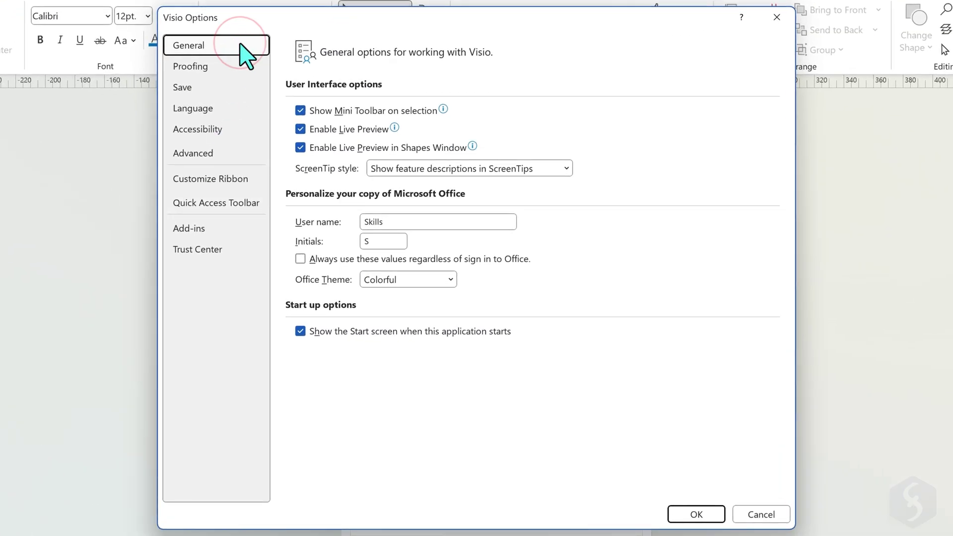
{"action": "left_click", "coordinate": [450, 280]}
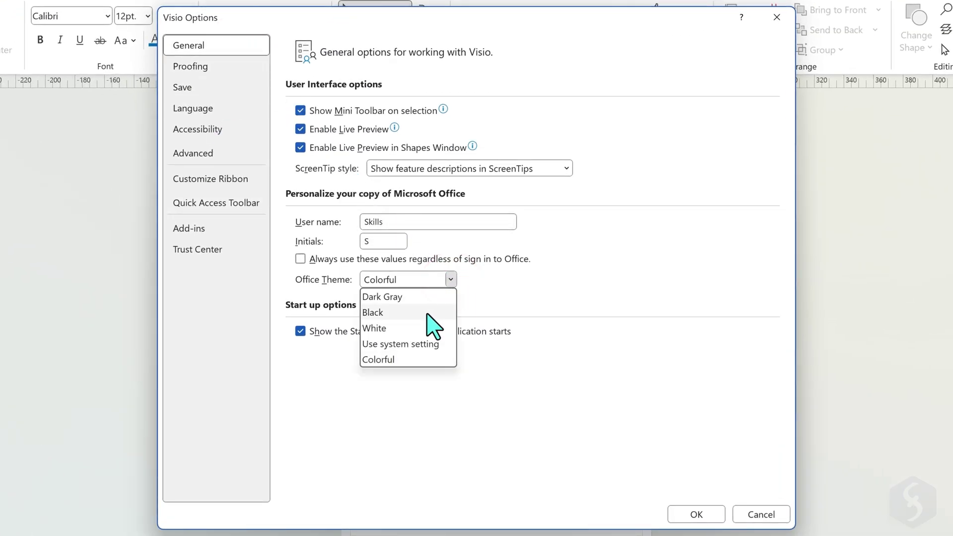
{"action": "left_click", "coordinate": [428, 313]}
{"action": "left_click", "coordinate": [696, 514]}
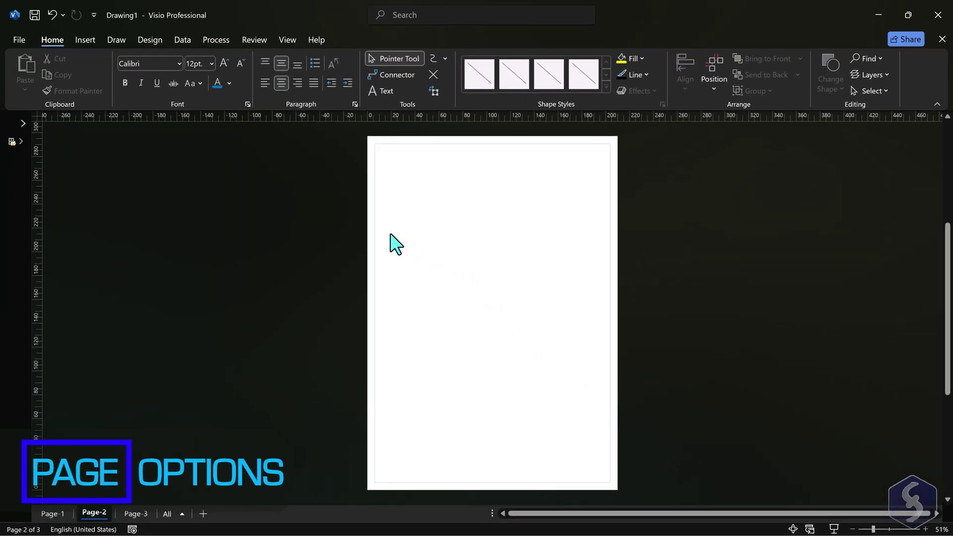
Set Page-2's orientation to Landscape, trying Portrait in between
{"action": "left_click", "coordinate": [156, 39]}
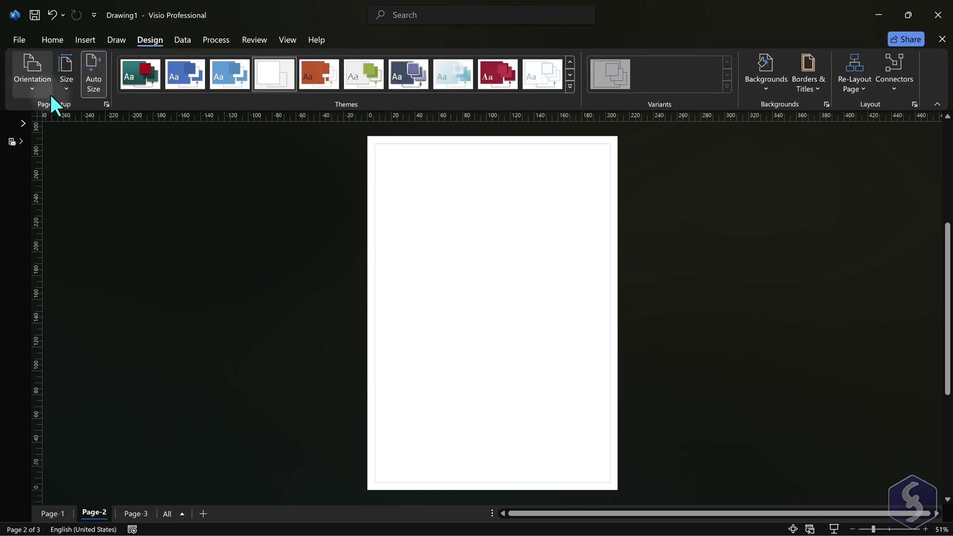
{"action": "left_click", "coordinate": [34, 82]}
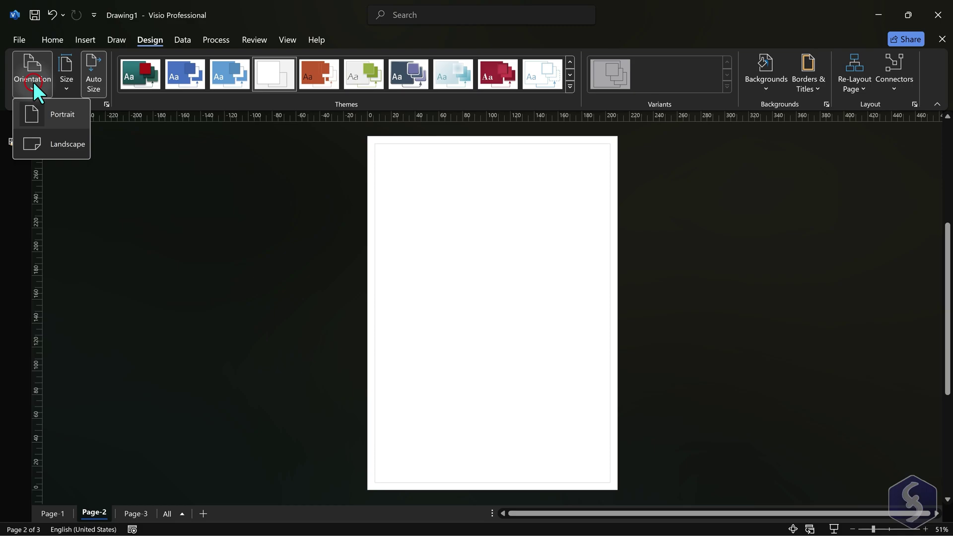
{"action": "left_click", "coordinate": [67, 142]}
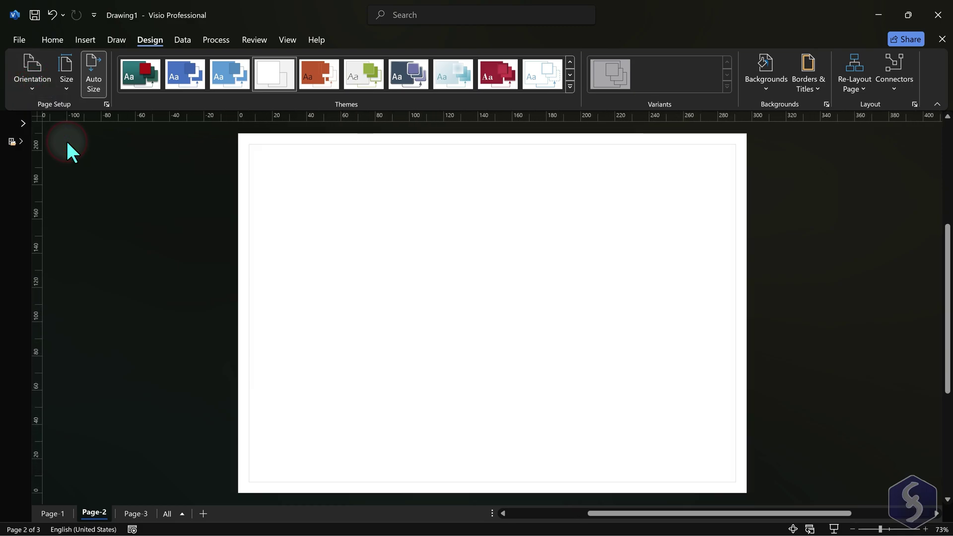
{"action": "left_click", "coordinate": [43, 88]}
{"action": "left_click", "coordinate": [56, 115]}
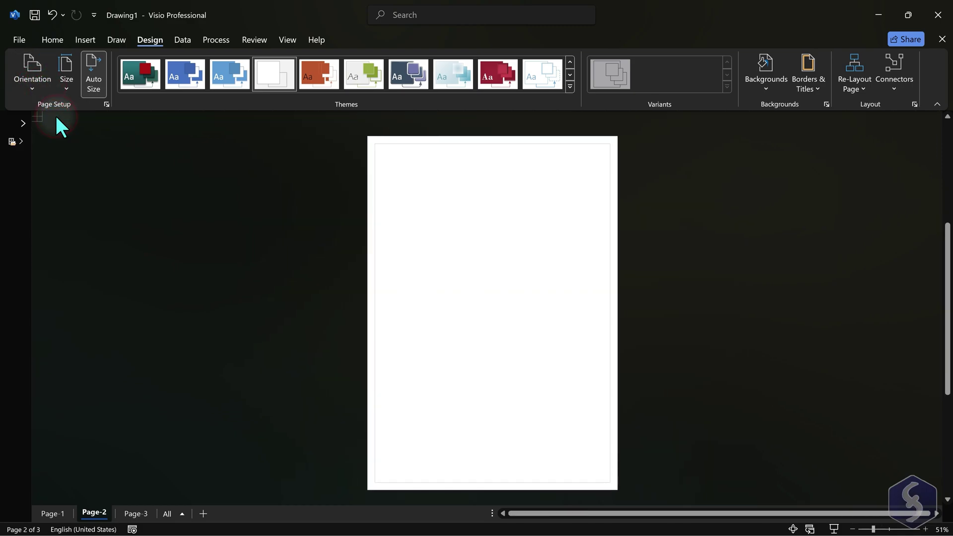
{"action": "left_click", "coordinate": [38, 89]}
{"action": "left_click", "coordinate": [56, 141]}
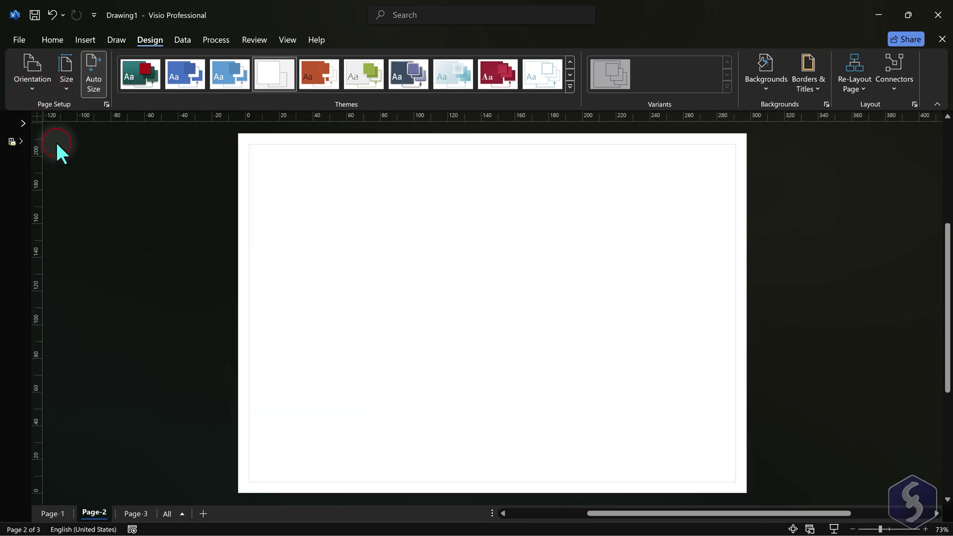
Browse the page size list and close it without changing the size
{"action": "left_click", "coordinate": [65, 83]}
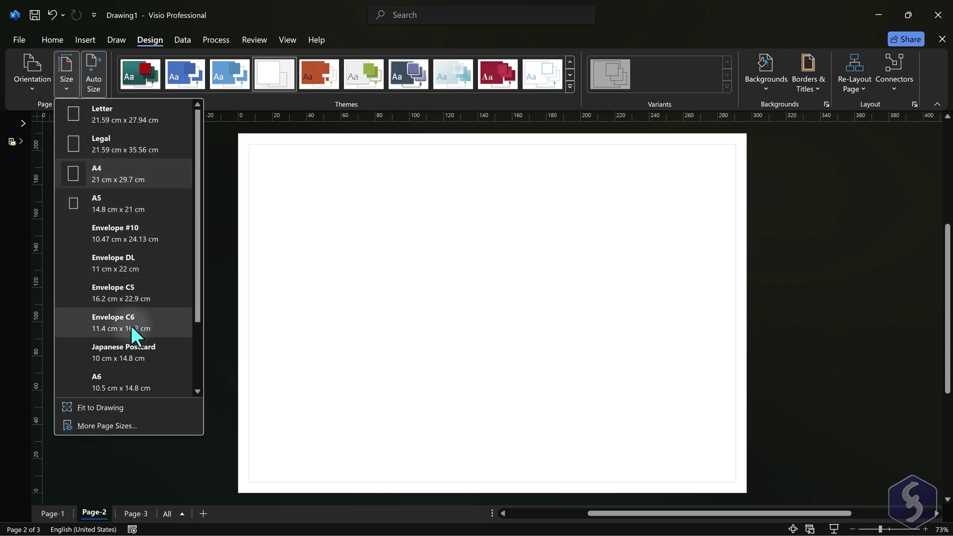
{"action": "scroll", "coordinate": [132, 337], "scroll_direction": "down", "scroll_amount": 1}
{"action": "scroll", "coordinate": [132, 339], "scroll_direction": "up", "scroll_amount": 2}
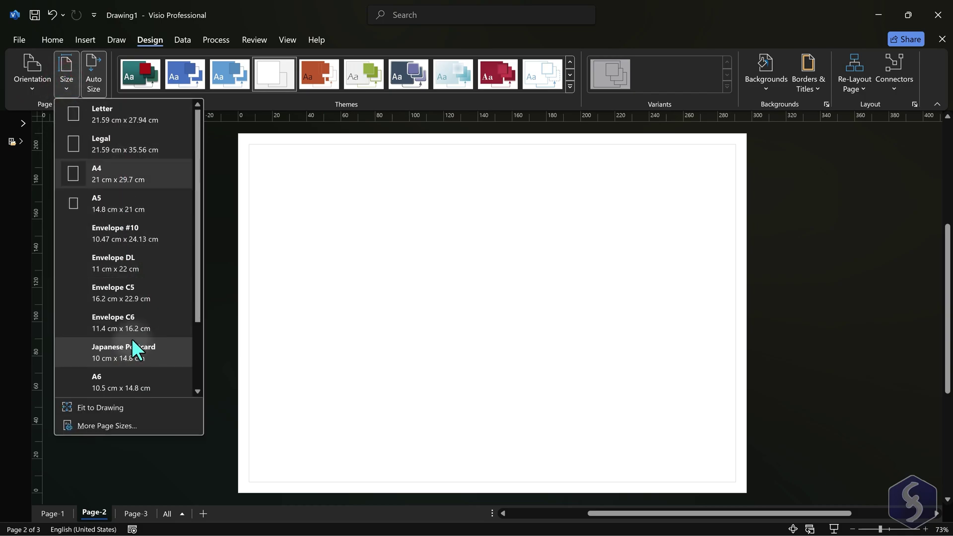
{"action": "left_click", "coordinate": [115, 113]}
Let the page expand to fit the drawing, then draw a curve past its right edge
{"action": "left_click", "coordinate": [107, 103]}
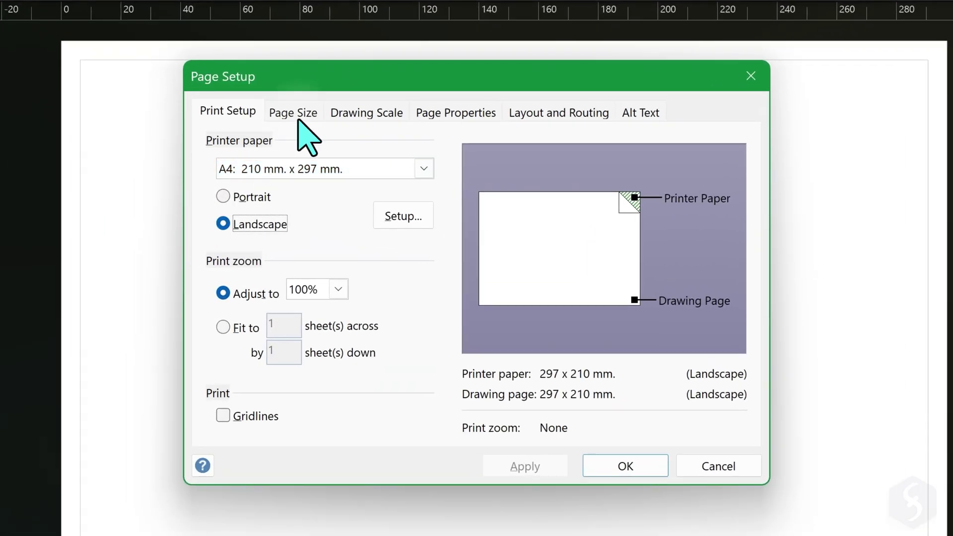
{"action": "left_click", "coordinate": [294, 114]}
{"action": "left_click", "coordinate": [213, 289]}
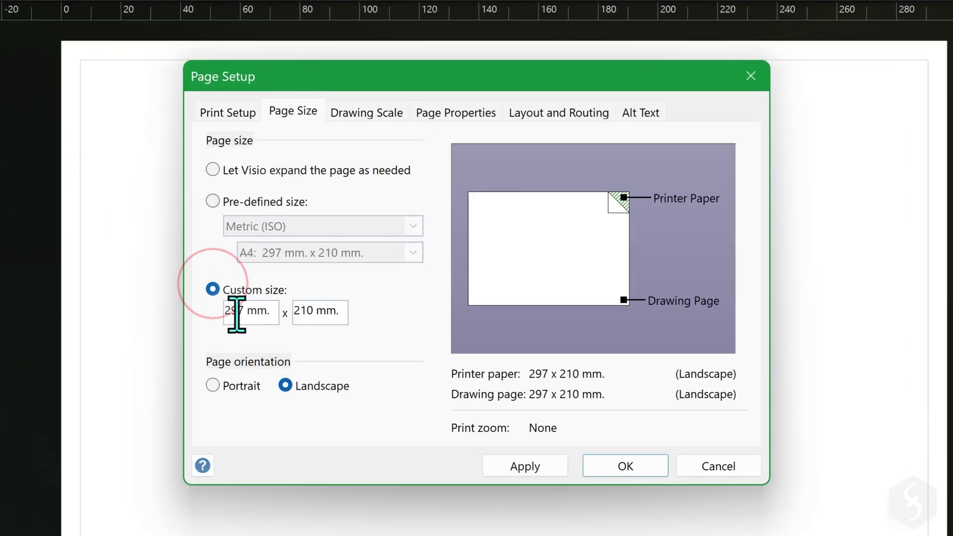
{"action": "double_click", "coordinate": [234, 312]}
{"action": "left_click", "coordinate": [217, 169]}
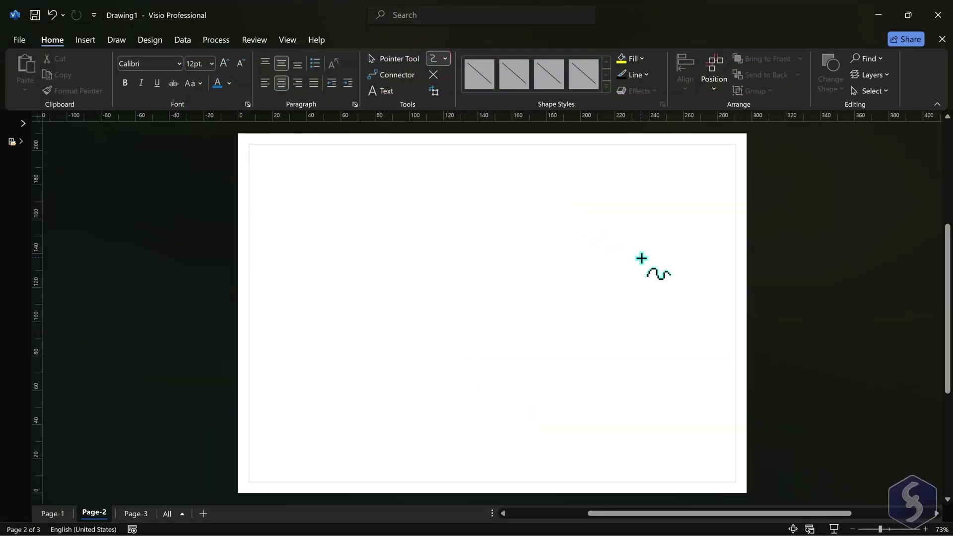
{"action": "mouse_move", "coordinate": [642, 257]}
{"action": "left_mouse_down"}
{"action": "mouse_move", "coordinate": [735, 267]}
{"action": "mouse_move", "coordinate": [798, 260]}
{"action": "mouse_move", "coordinate": [813, 248]}
{"action": "left_mouse_up"}
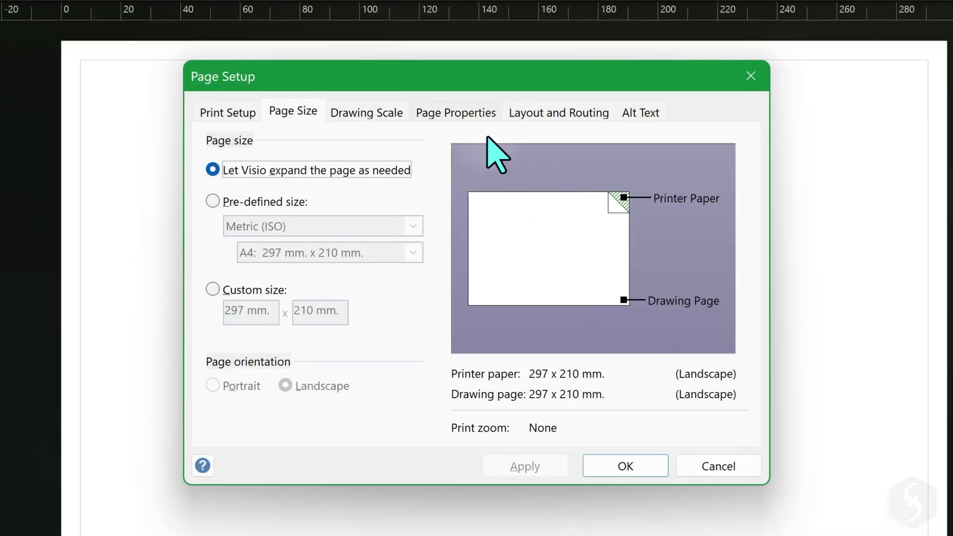
Set the page's measurement units to Centimeters in Page Properties
{"action": "left_click", "coordinate": [468, 113]}
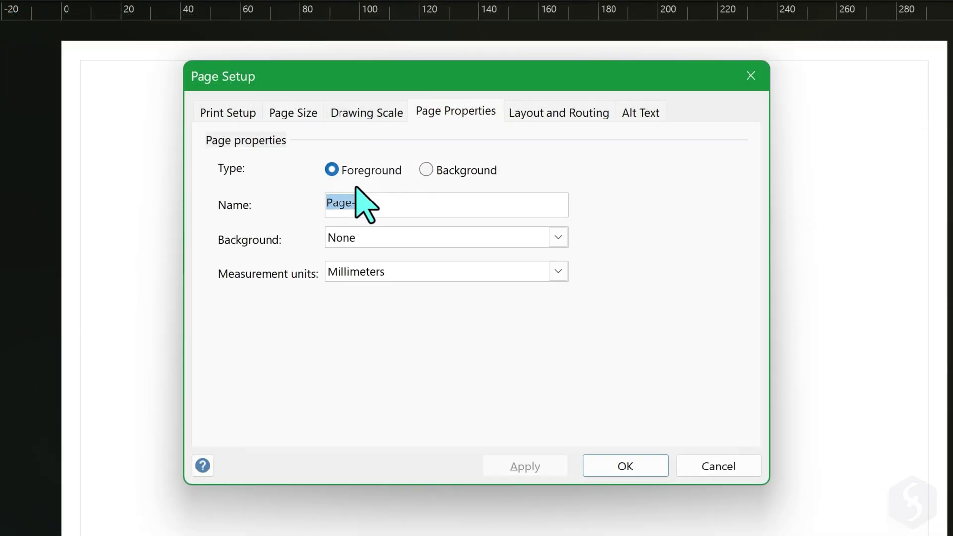
{"action": "left_click", "coordinate": [561, 272]}
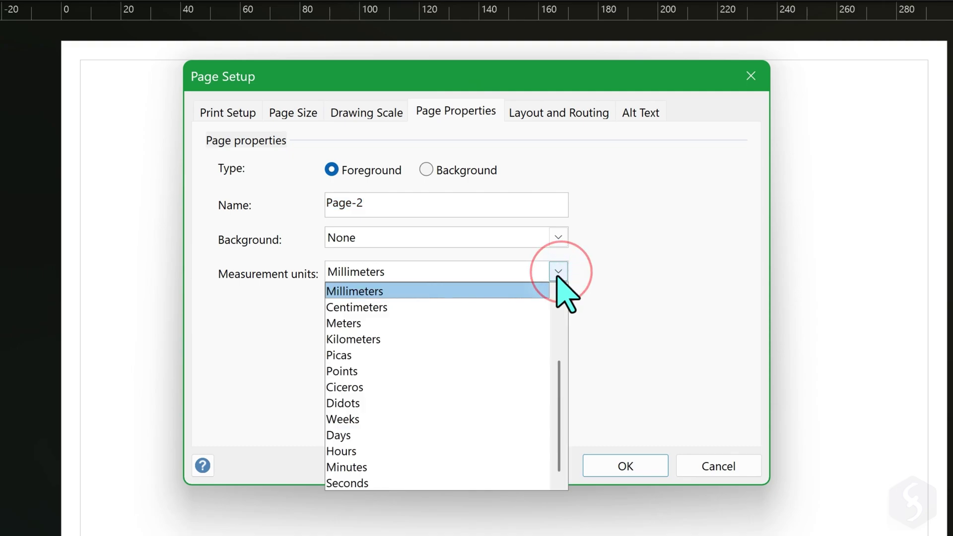
{"action": "left_click_drag", "start_coordinate": [558, 421], "coordinate": [570, 404]}
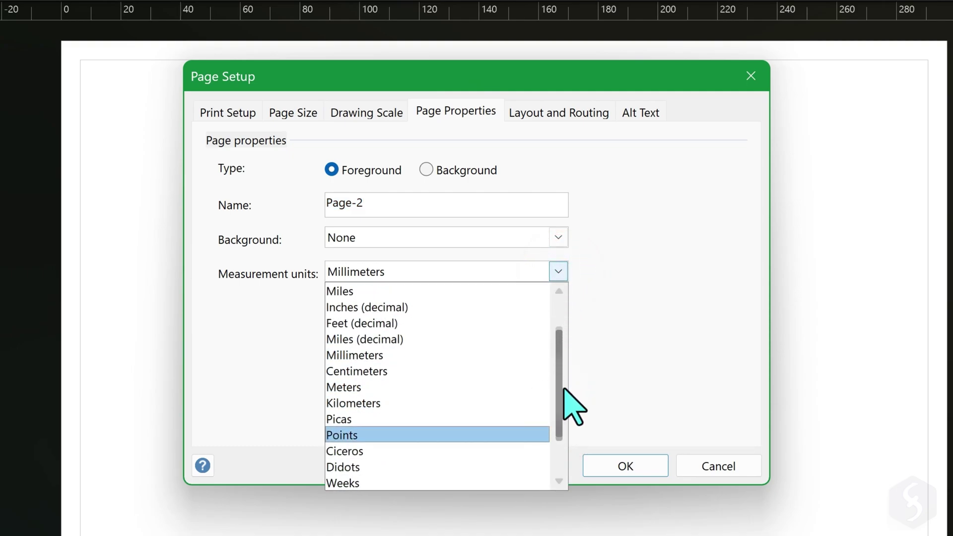
{"action": "left_click", "coordinate": [467, 368]}
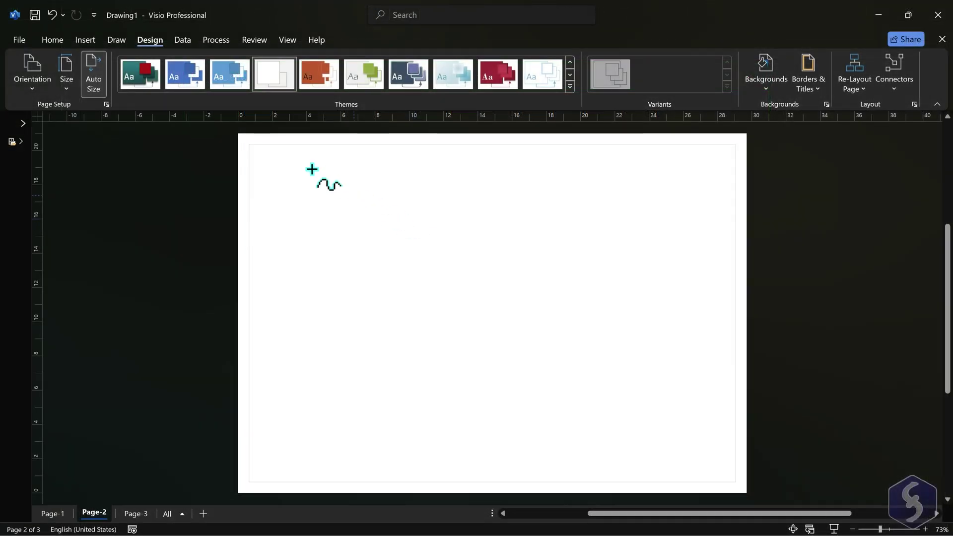
Apply a grey diagonal gradient background to Page-2
{"action": "left_click", "coordinate": [771, 86]}
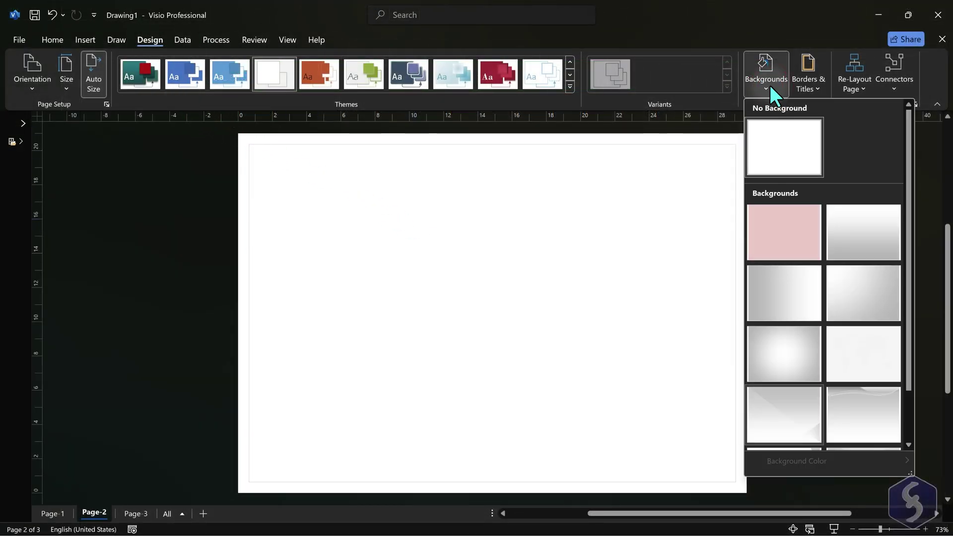
{"action": "scroll", "coordinate": [770, 84], "scroll_direction": "down", "scroll_amount": 1}
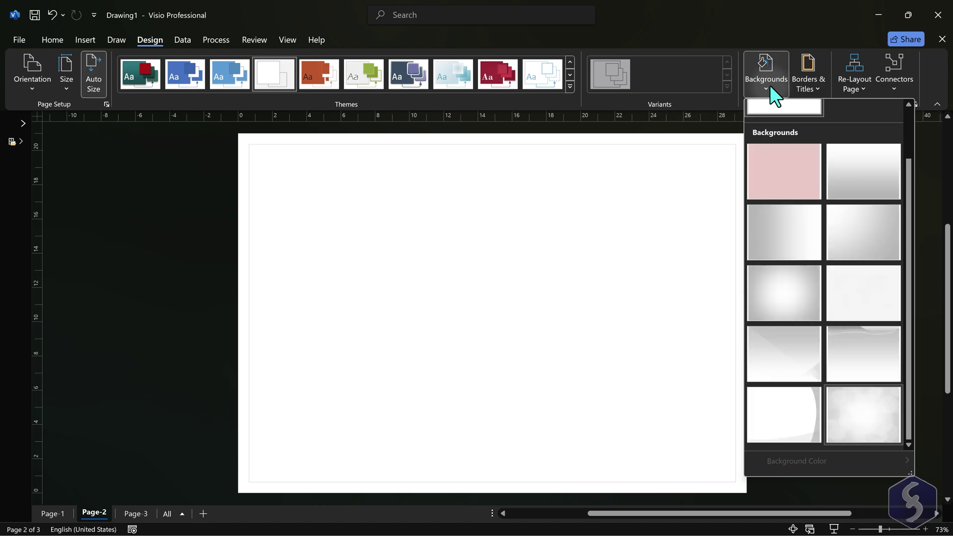
{"action": "left_click", "coordinate": [796, 346]}
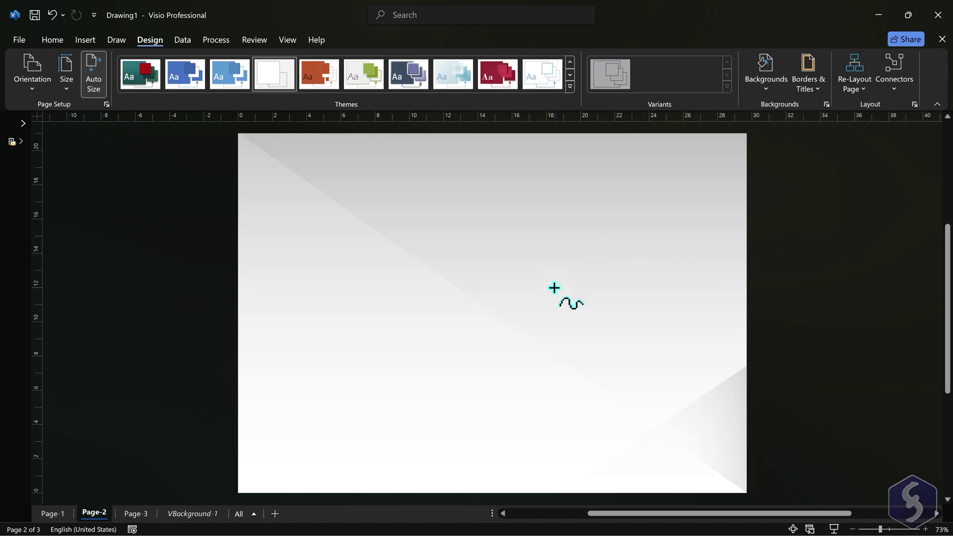
Cycle through Page-1, Page-2, Page-3 and VBackground-1 to check the background
{"action": "left_click", "coordinate": [205, 515]}
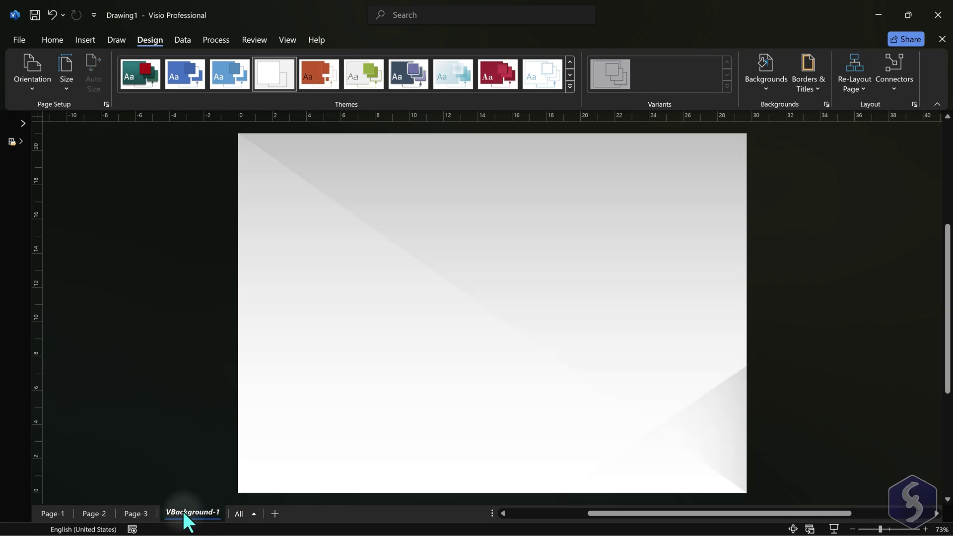
{"action": "left_click", "coordinate": [139, 515]}
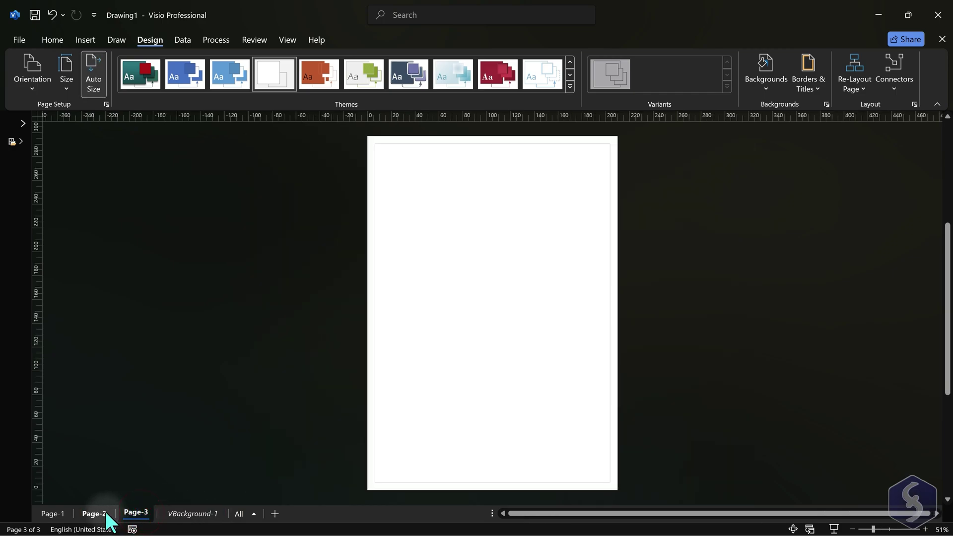
{"action": "left_click", "coordinate": [95, 515]}
{"action": "left_click", "coordinate": [55, 515]}
{"action": "left_click", "coordinate": [95, 514]}
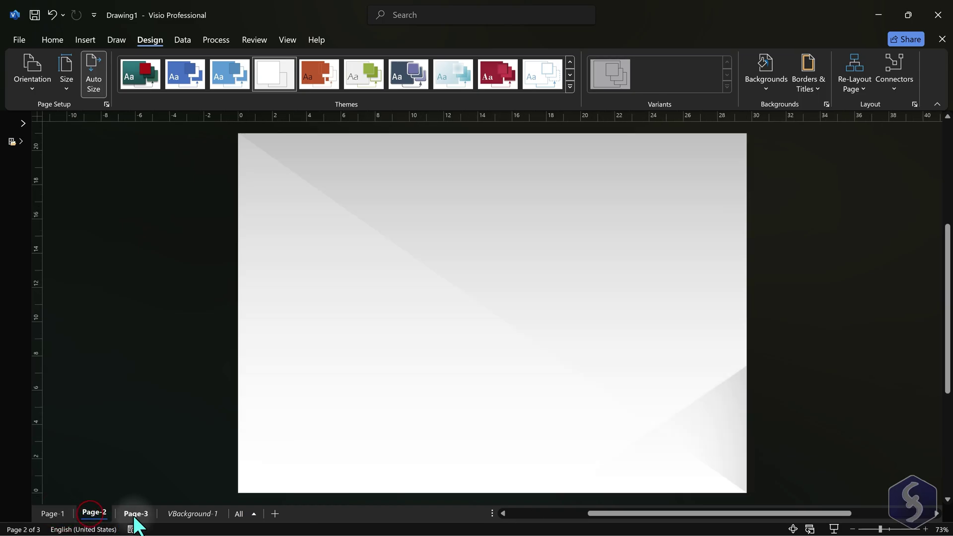
{"action": "left_click", "coordinate": [136, 514]}
{"action": "left_click", "coordinate": [197, 514]}
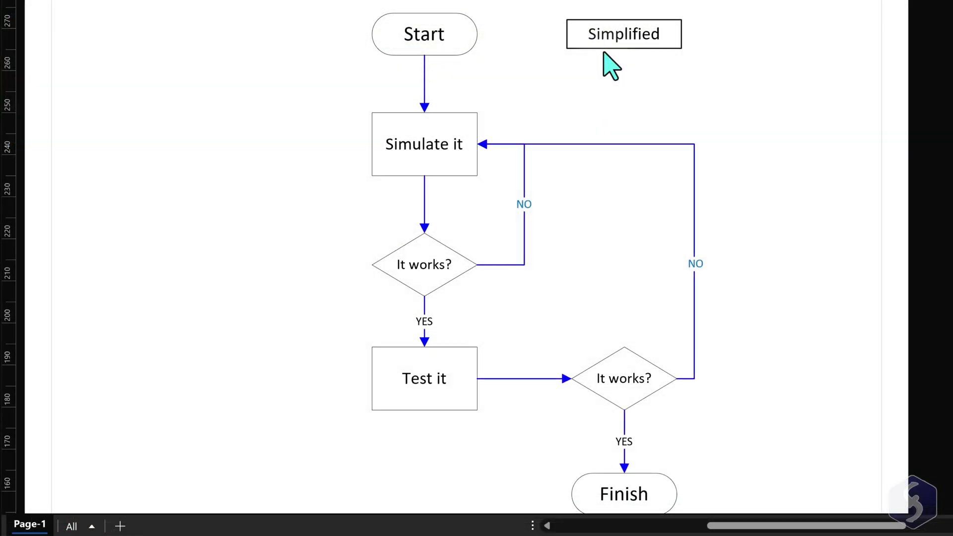
Select the Start, Simulate it, It works? and Test it shapes and two connectors in turn
{"action": "left_click", "coordinate": [472, 46]}
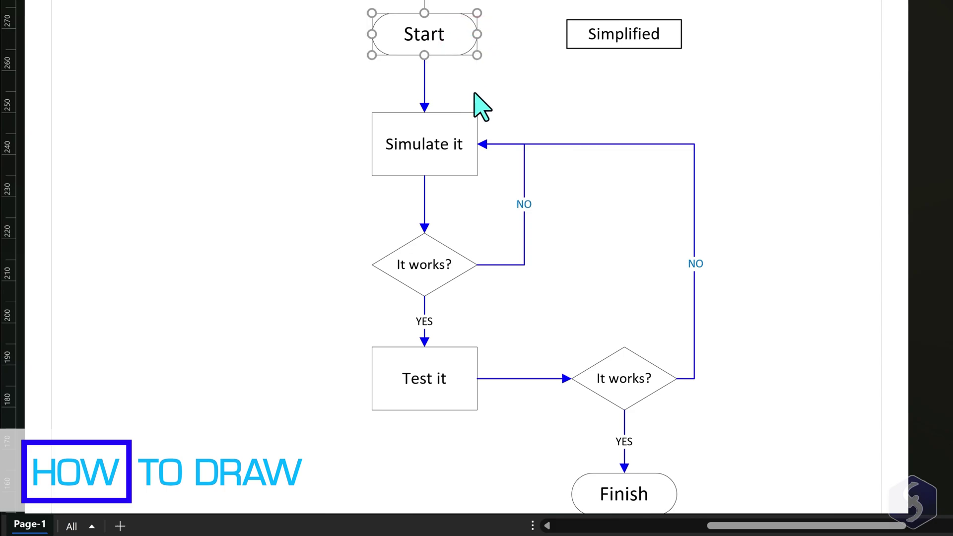
{"action": "left_click", "coordinate": [477, 127]}
{"action": "left_click", "coordinate": [453, 251]}
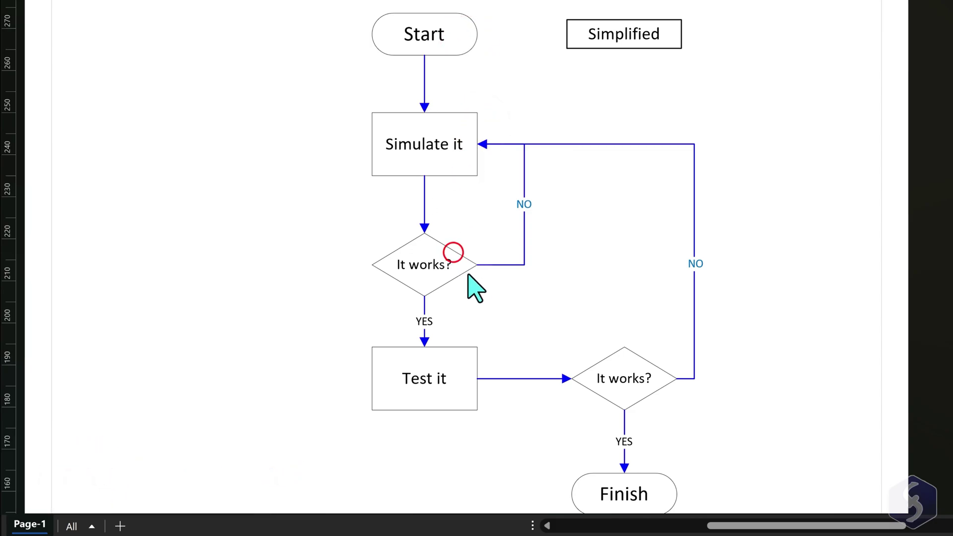
{"action": "left_click", "coordinate": [473, 352]}
{"action": "scroll", "coordinate": [436, 121], "scroll_direction": "up", "scroll_amount": 2}
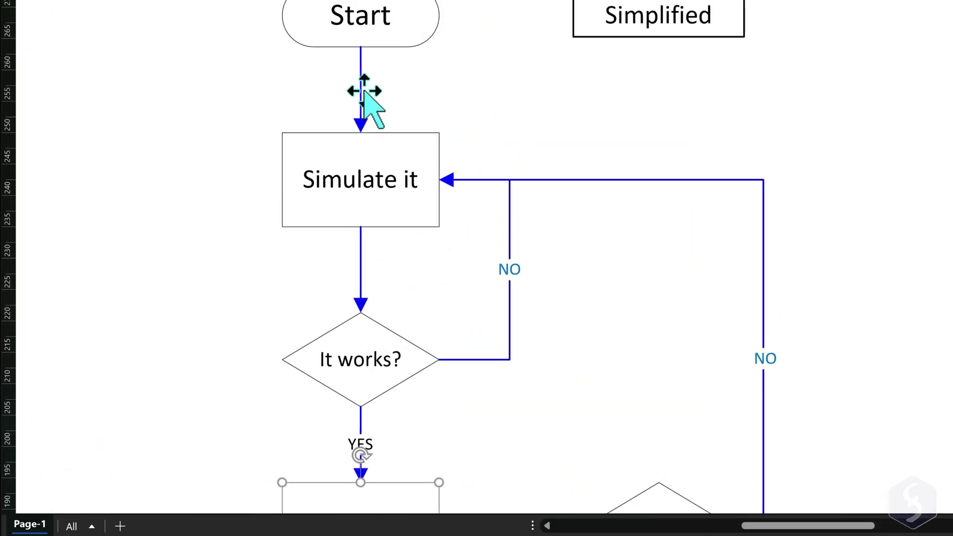
{"action": "left_click", "coordinate": [361, 88]}
{"action": "left_click", "coordinate": [447, 180]}
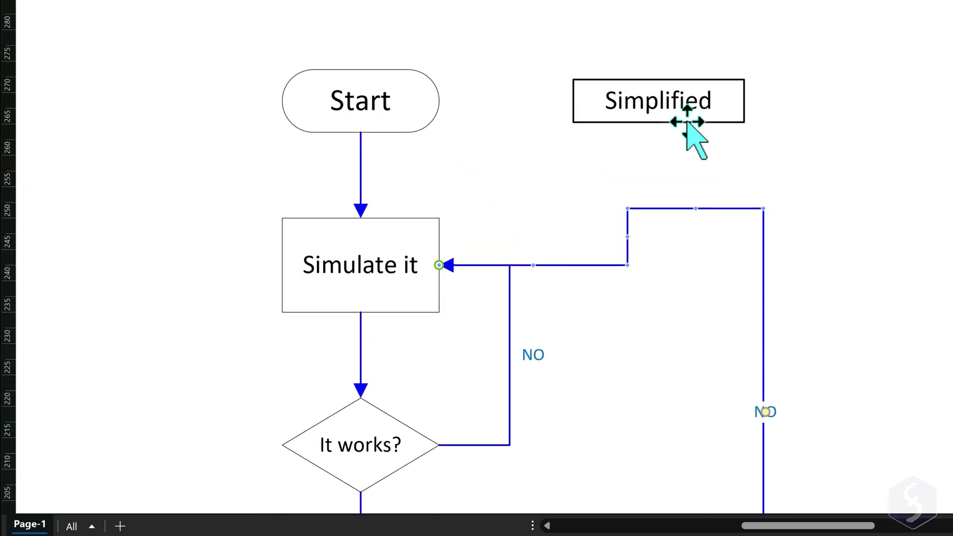
Drag the Simplified box slightly right near the Start shape
{"action": "left_click", "coordinate": [685, 124]}
{"action": "mouse_move", "coordinate": [685, 124]}
{"action": "left_mouse_down"}
{"action": "mouse_move", "coordinate": [655, 143]}
{"action": "mouse_move", "coordinate": [681, 140]}
{"action": "mouse_move", "coordinate": [679, 122]}
{"action": "mouse_move", "coordinate": [693, 123]}
{"action": "left_mouse_up"}
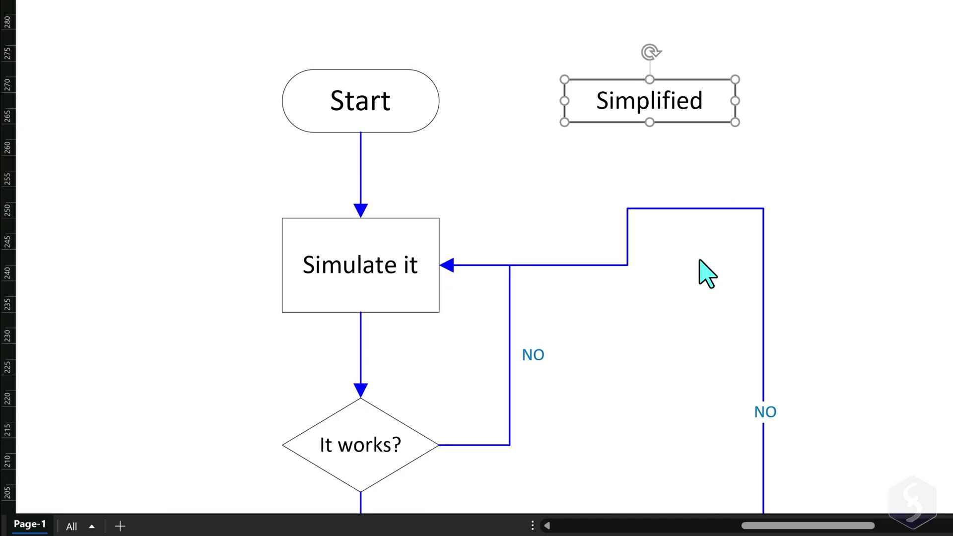
{"action": "scroll", "coordinate": [700, 291], "scroll_direction": "down", "scroll_amount": 1}
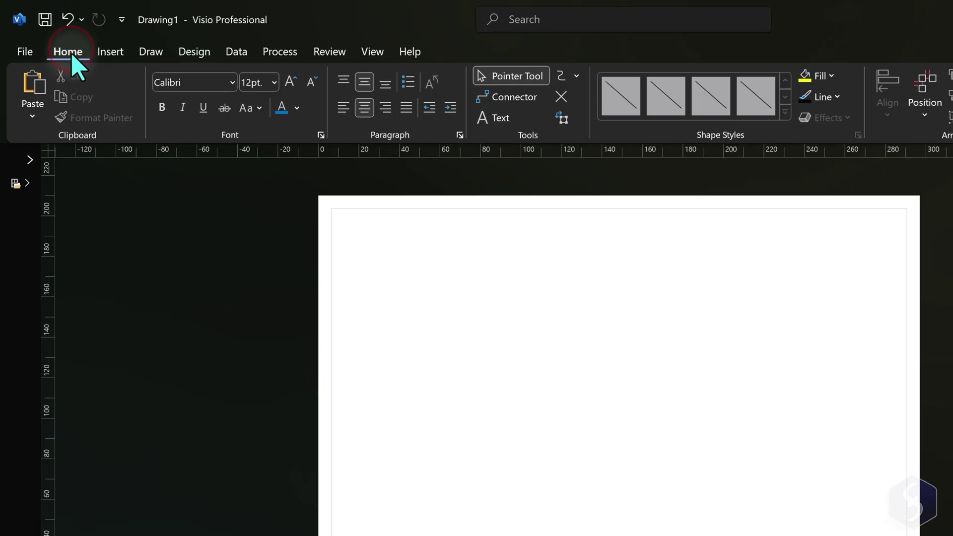
Draw a rectangle near the top-left and a diagonal line to its right
{"action": "left_click", "coordinate": [577, 75]}
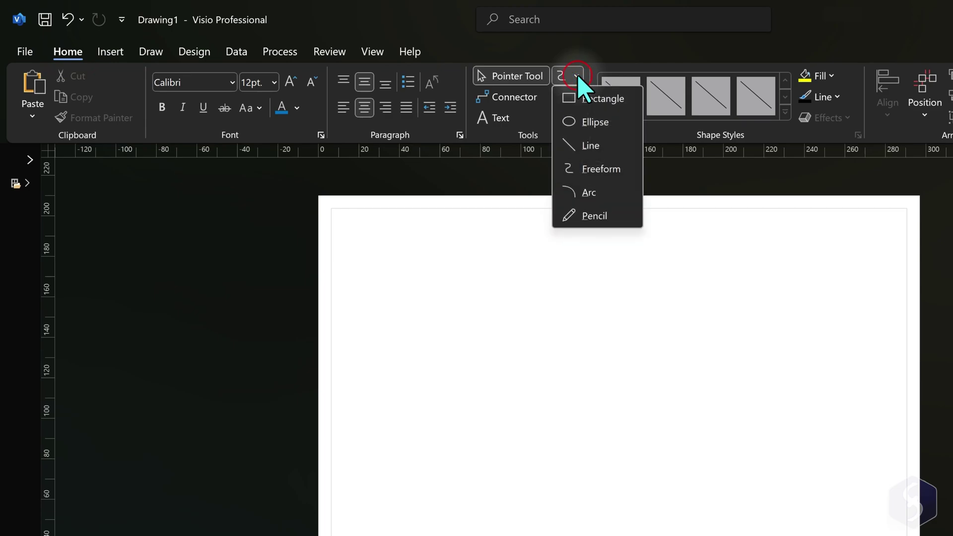
{"action": "left_click", "coordinate": [609, 98]}
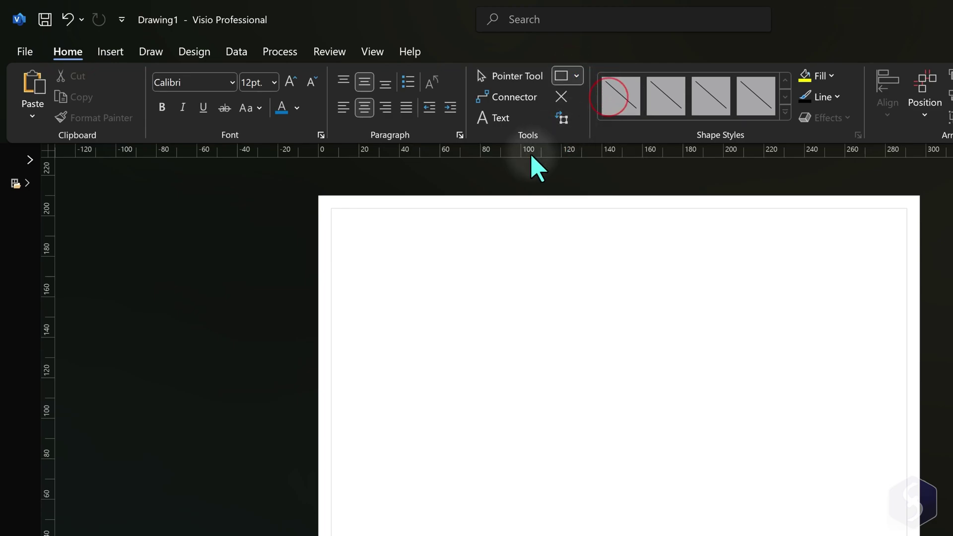
{"action": "scroll", "coordinate": [438, 230], "scroll_direction": "up", "scroll_amount": 2}
{"action": "left_click_drag", "start_coordinate": [339, 231], "coordinate": [469, 320]}
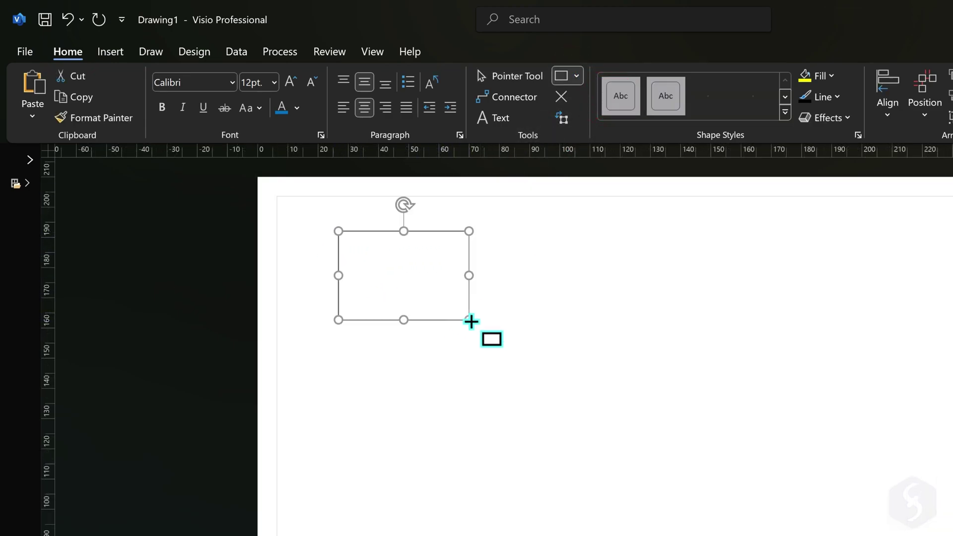
{"action": "key", "text": "ctrl+6"}
{"action": "mouse_move", "coordinate": [530, 243]}
{"action": "left_mouse_down"}
{"action": "mouse_move", "coordinate": [633, 297]}
{"action": "mouse_move", "coordinate": [724, 298]}
{"action": "mouse_move", "coordinate": [756, 220]}
{"action": "left_mouse_up"}
Draw an arc and a circle below the rectangle
{"action": "left_click", "coordinate": [571, 77]}
{"action": "left_click", "coordinate": [591, 194]}
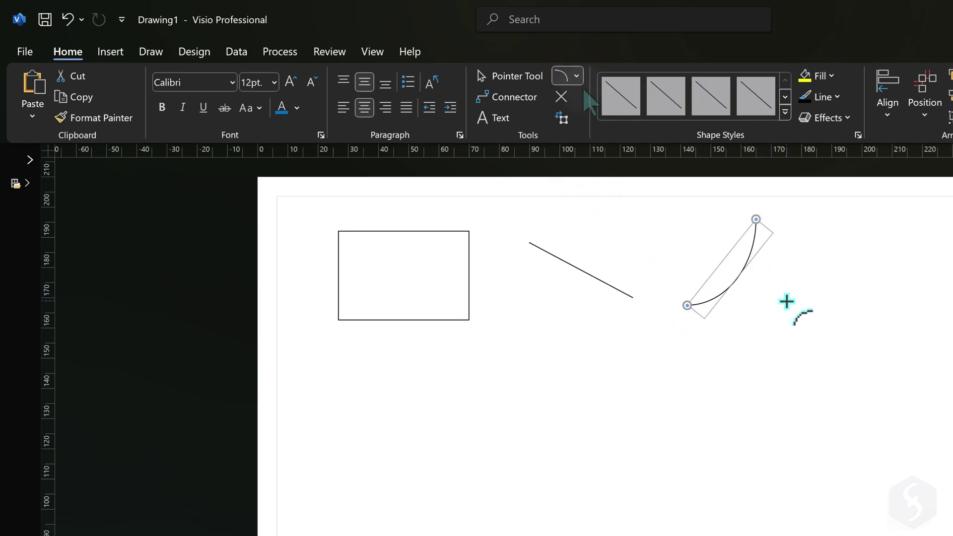
{"action": "left_click", "coordinate": [576, 76]}
{"action": "left_click", "coordinate": [597, 121]}
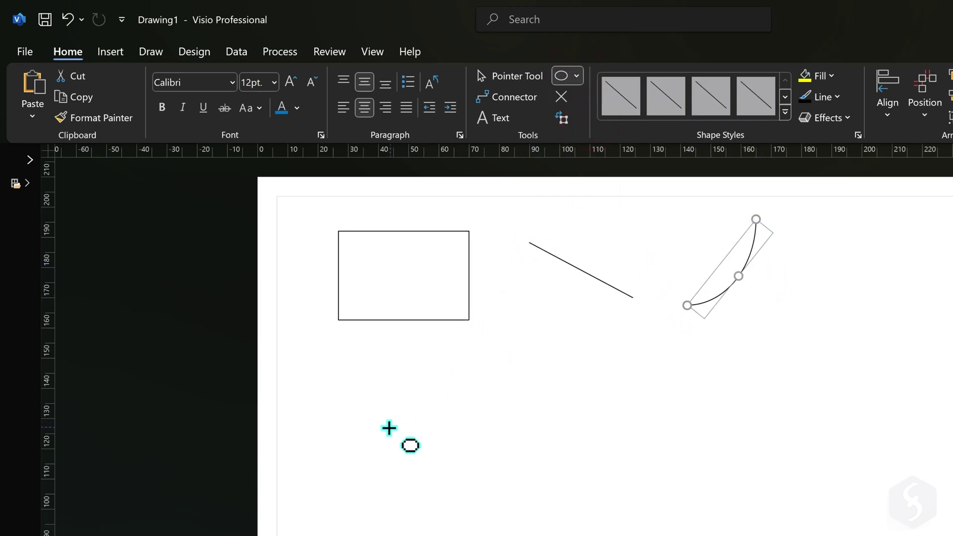
{"action": "left_click_drag", "start_coordinate": [388, 427], "coordinate": [469, 390]}
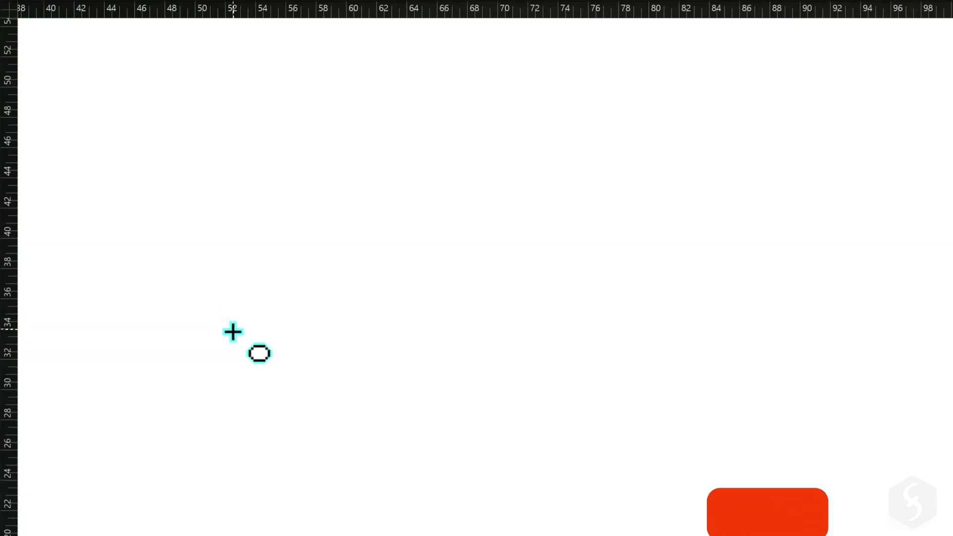
{"action": "left_click_drag", "start_coordinate": [234, 331], "coordinate": [451, 152]}
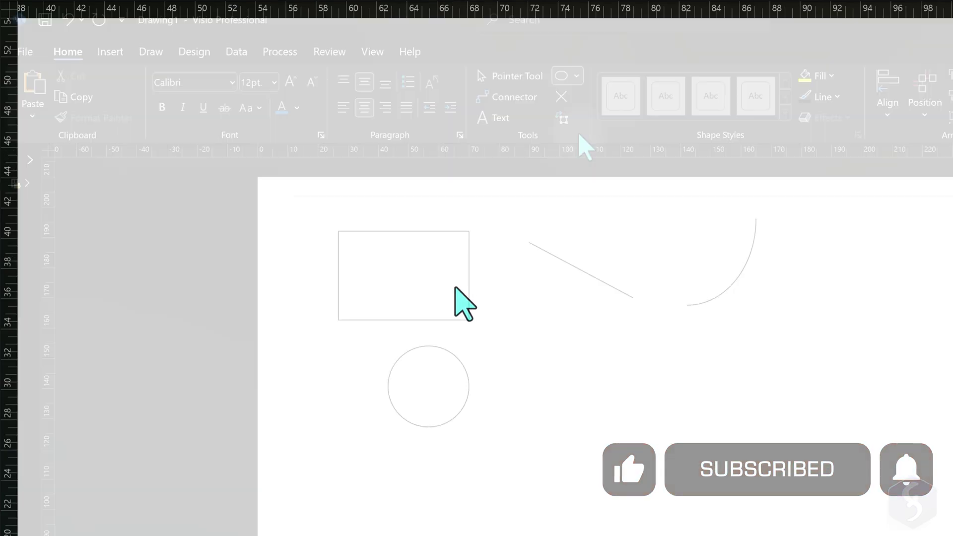
Draw a wavy freeform curve right of the circle and steepen its middle bump
{"action": "left_click", "coordinate": [576, 76]}
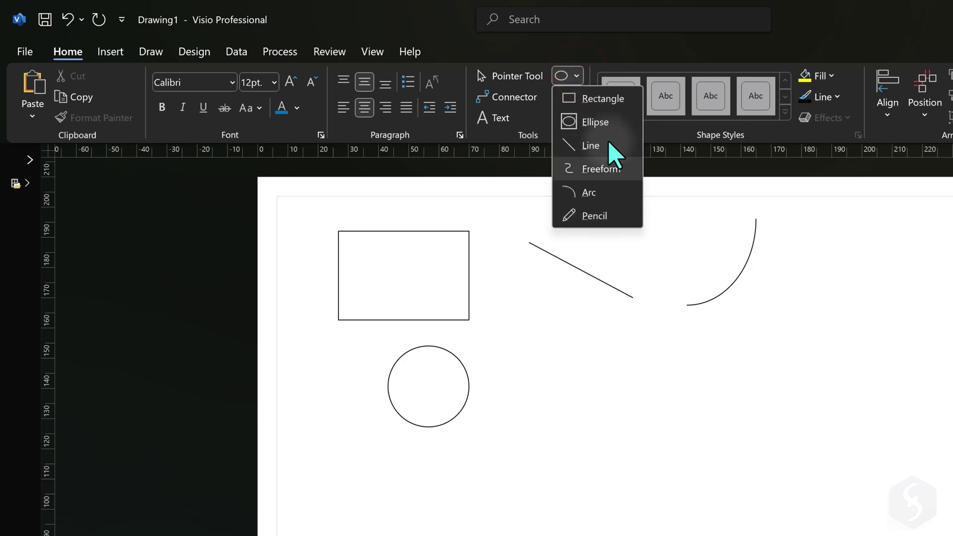
{"action": "left_click", "coordinate": [619, 170]}
{"action": "mouse_move", "coordinate": [575, 363]}
{"action": "left_mouse_down"}
{"action": "mouse_move", "coordinate": [788, 382]}
{"action": "mouse_move", "coordinate": [862, 302]}
{"action": "left_mouse_up"}
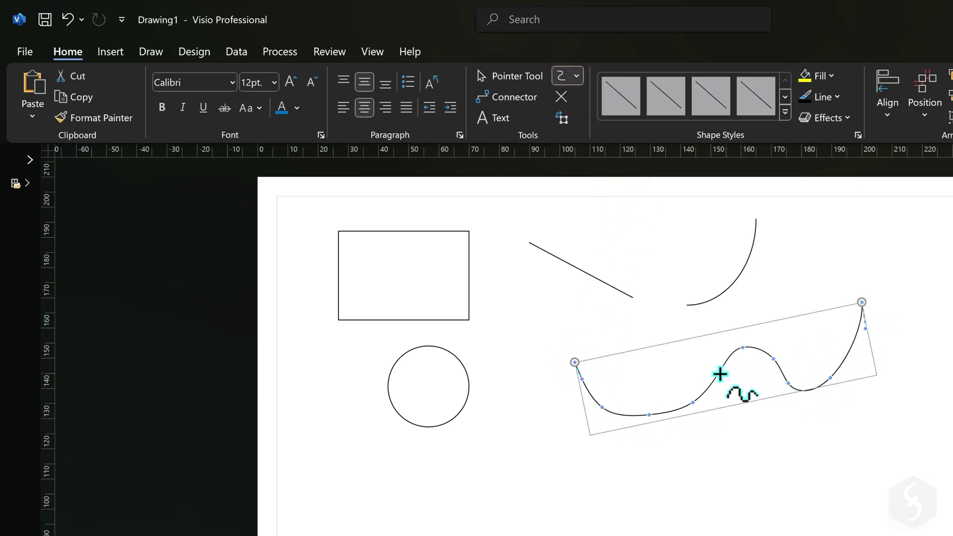
{"action": "left_click_drag", "start_coordinate": [717, 373], "coordinate": [777, 341]}
{"action": "left_click", "coordinate": [740, 347]}
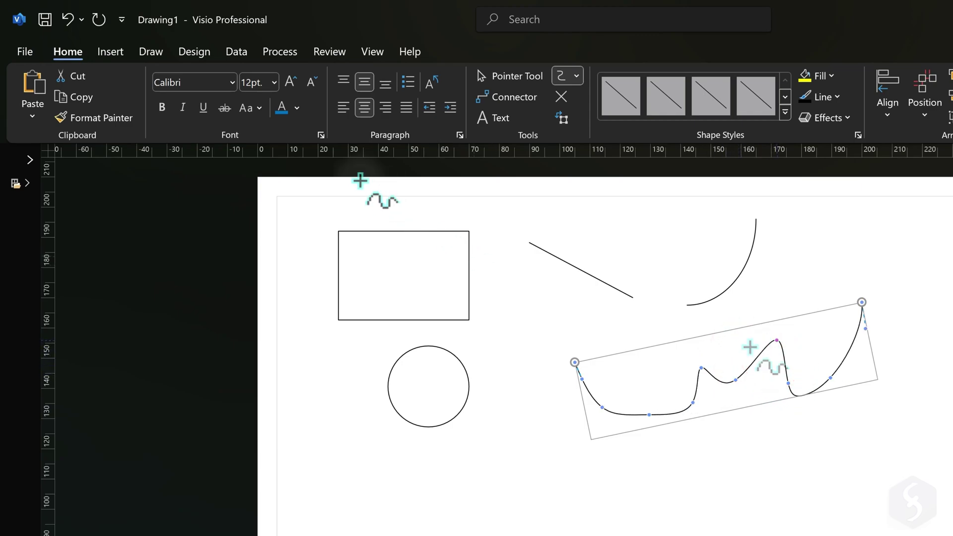
Ink a red squiggle below the circle and a yellow highlighter zig-zag across circle and curve
{"action": "left_click", "coordinate": [151, 52]}
{"action": "left_click", "coordinate": [248, 89]}
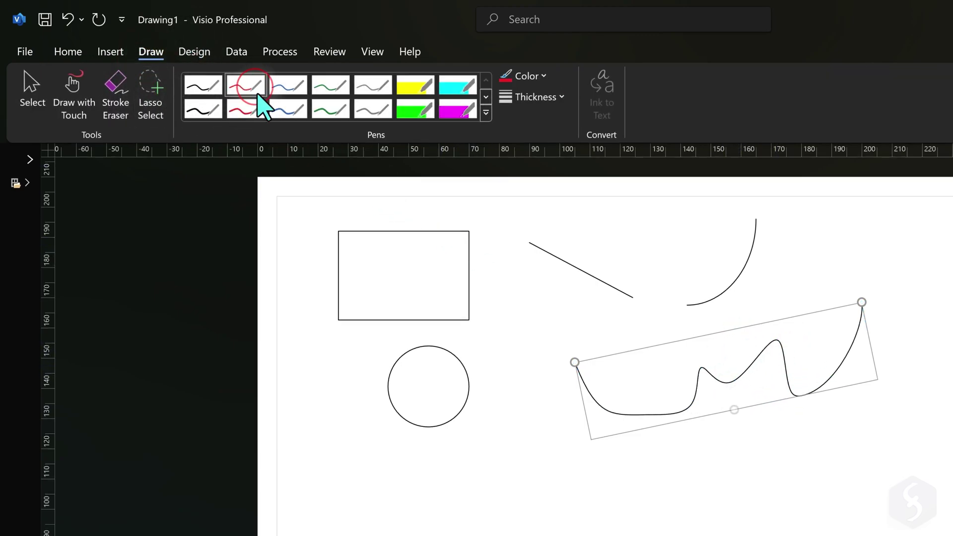
{"action": "left_click_drag", "start_coordinate": [395, 475], "coordinate": [527, 458]}
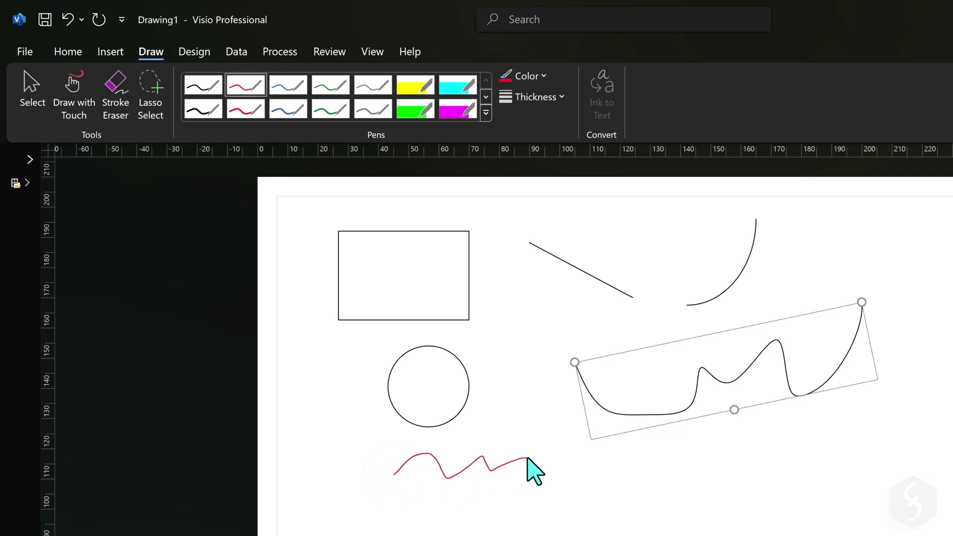
{"action": "left_click", "coordinate": [427, 86]}
{"action": "left_click_drag", "start_coordinate": [431, 366], "coordinate": [696, 449]}
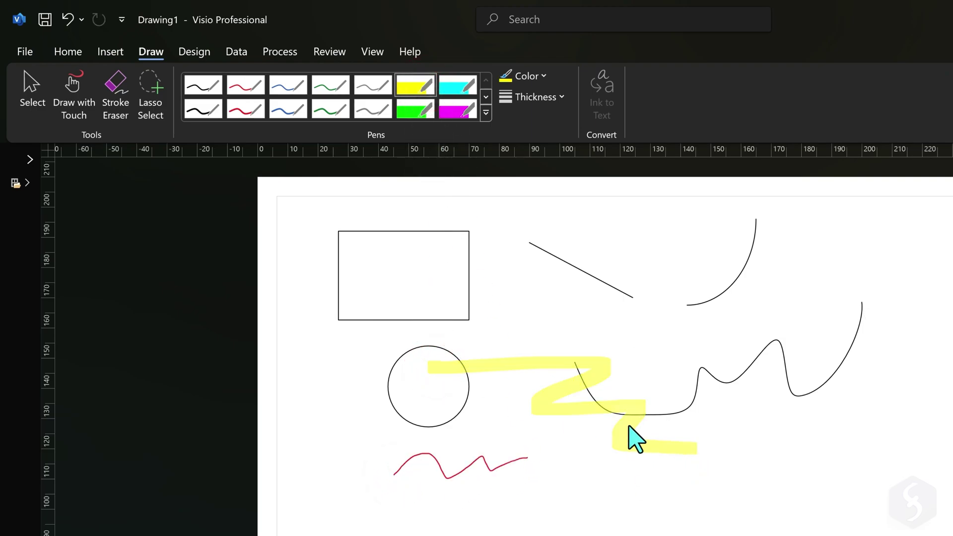
Draw a thick 10 pt red ink stroke at the page's right
{"action": "left_click", "coordinate": [544, 76]}
{"action": "left_click", "coordinate": [515, 272]}
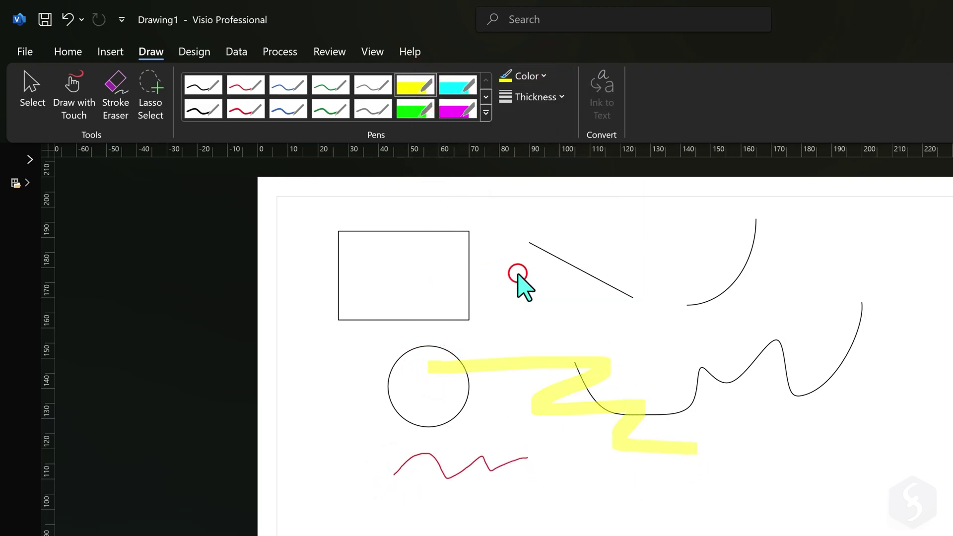
{"action": "left_click", "coordinate": [555, 98]}
{"action": "left_click", "coordinate": [566, 254]}
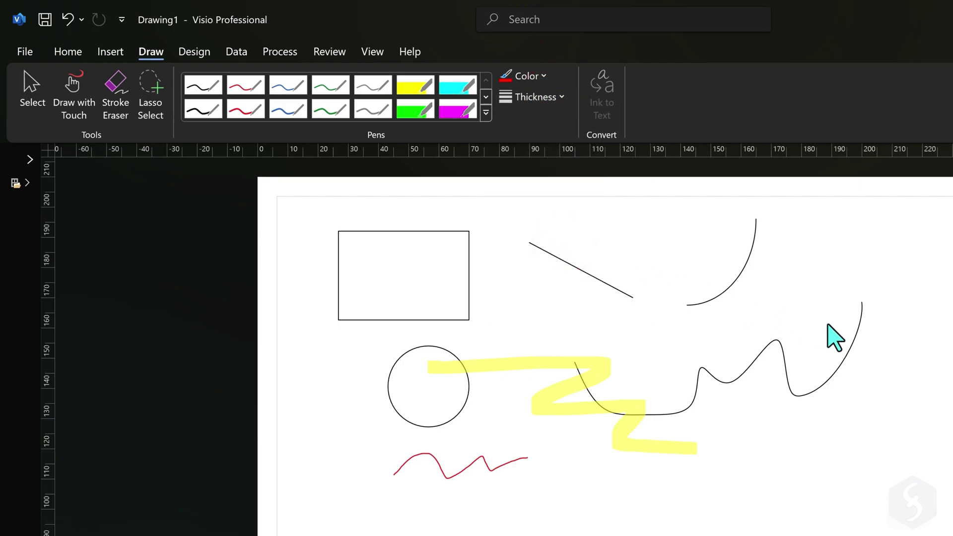
{"action": "mouse_move", "coordinate": [827, 324]}
{"action": "left_mouse_down"}
{"action": "mouse_move", "coordinate": [865, 376]}
{"action": "mouse_move", "coordinate": [943, 426]}
{"action": "left_mouse_up"}
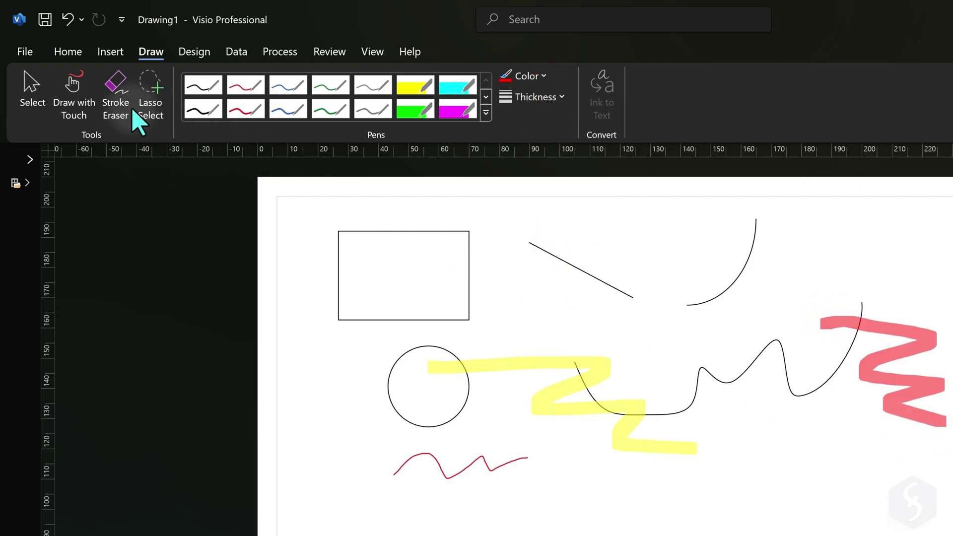
Remove the yellow highlighter, pink zig-zag and red zig-zag with the Stroke Eraser
{"action": "left_click", "coordinate": [117, 103]}
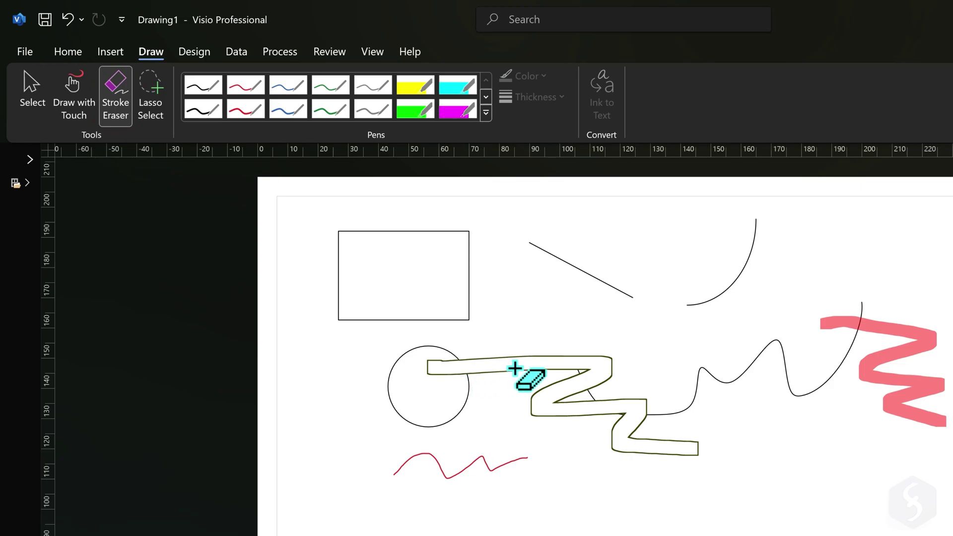
{"action": "left_click", "coordinate": [517, 370]}
{"action": "left_click", "coordinate": [873, 332]}
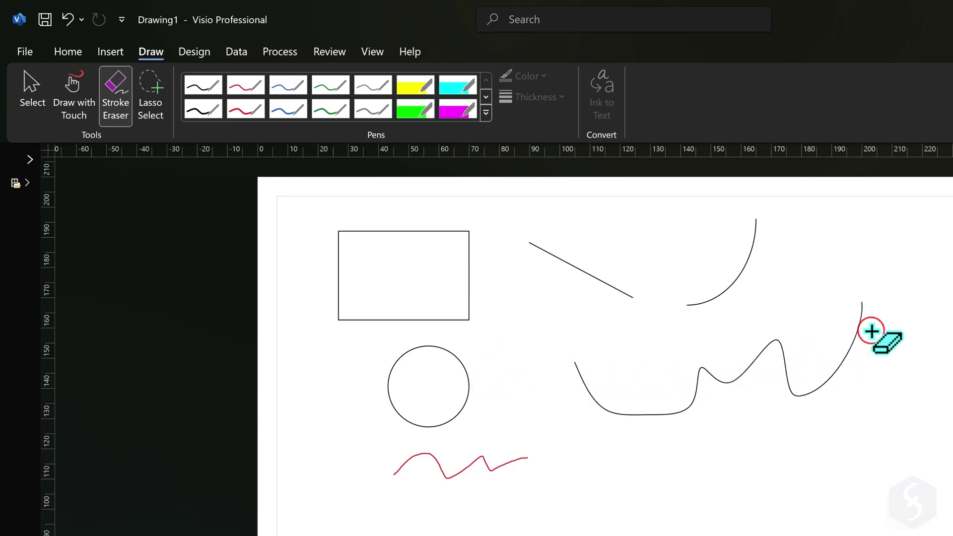
{"action": "left_click", "coordinate": [502, 464]}
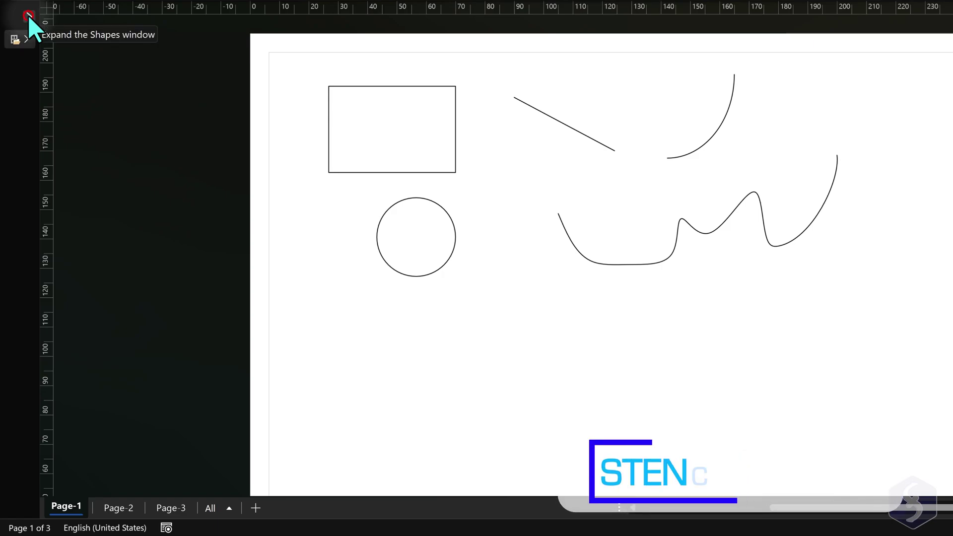
Open the Basic Flowchart Shapes and Arrow Shapes stencils from More Shapes
{"action": "left_click", "coordinate": [28, 17]}
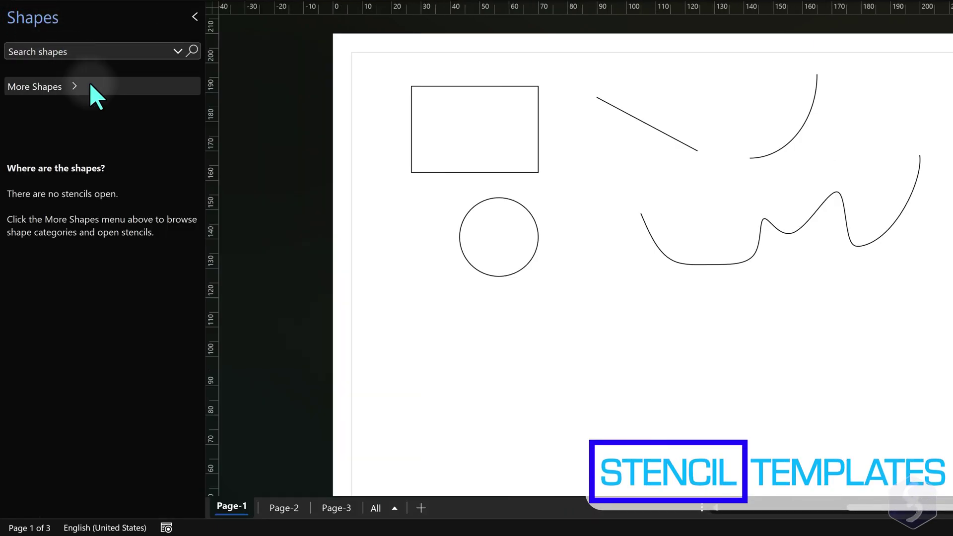
{"action": "left_click", "coordinate": [74, 84]}
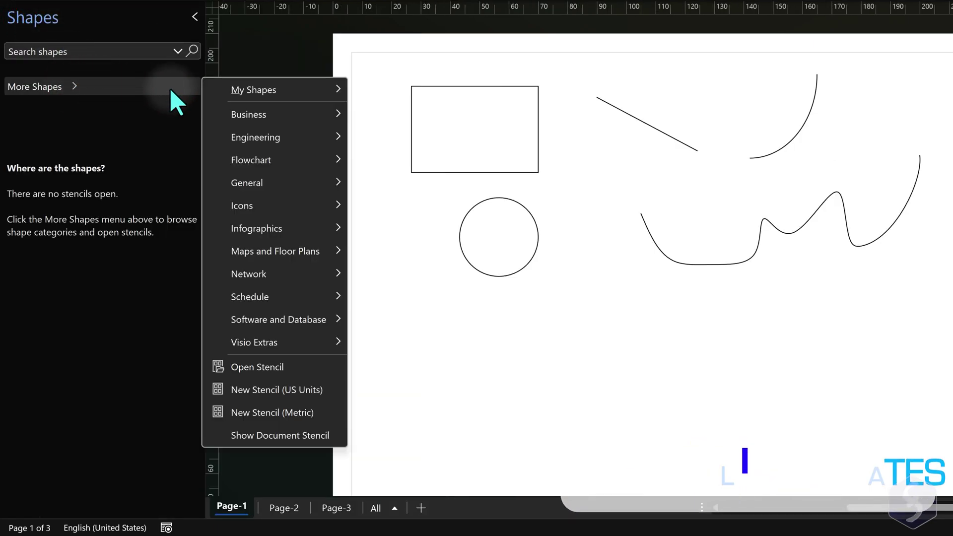
{"action": "mouse_move", "coordinate": [268, 159]}
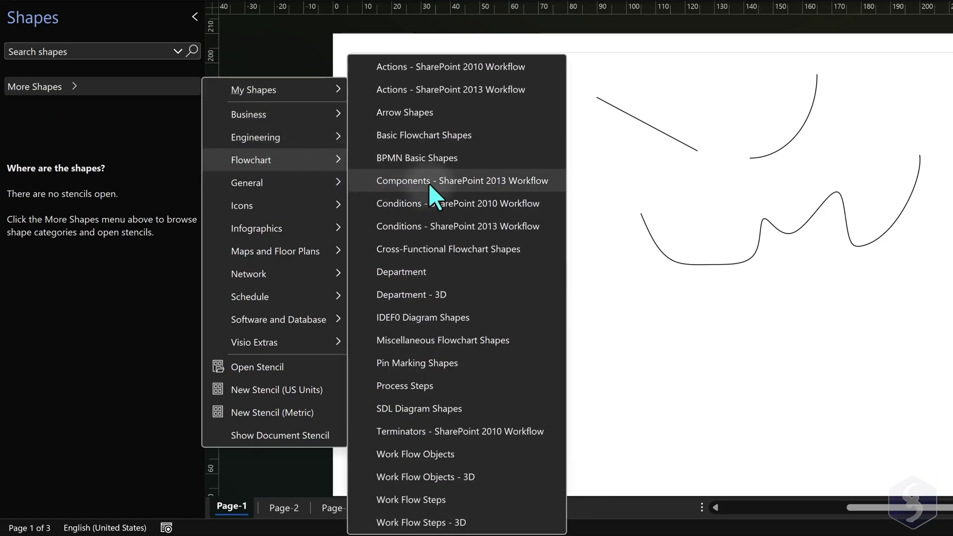
{"action": "left_click", "coordinate": [437, 137]}
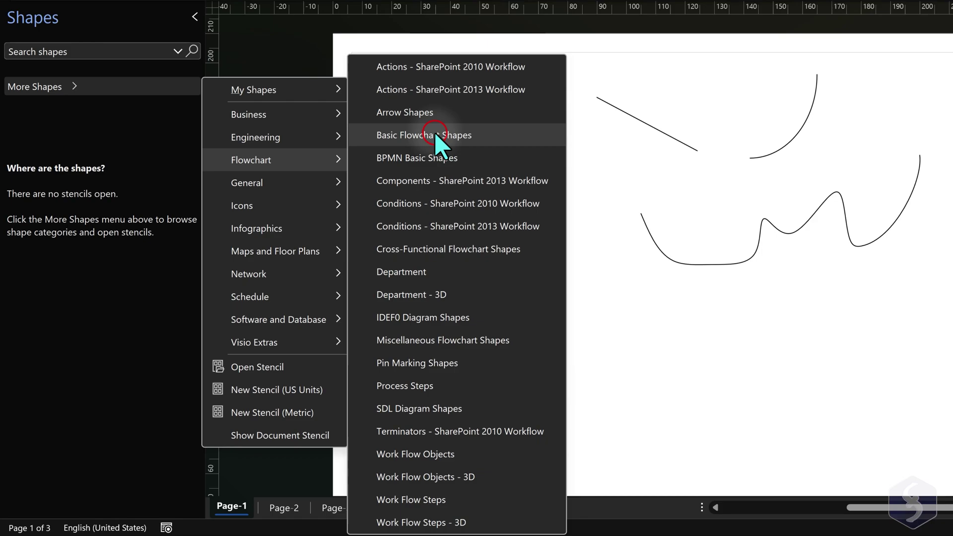
{"action": "left_click", "coordinate": [412, 112]}
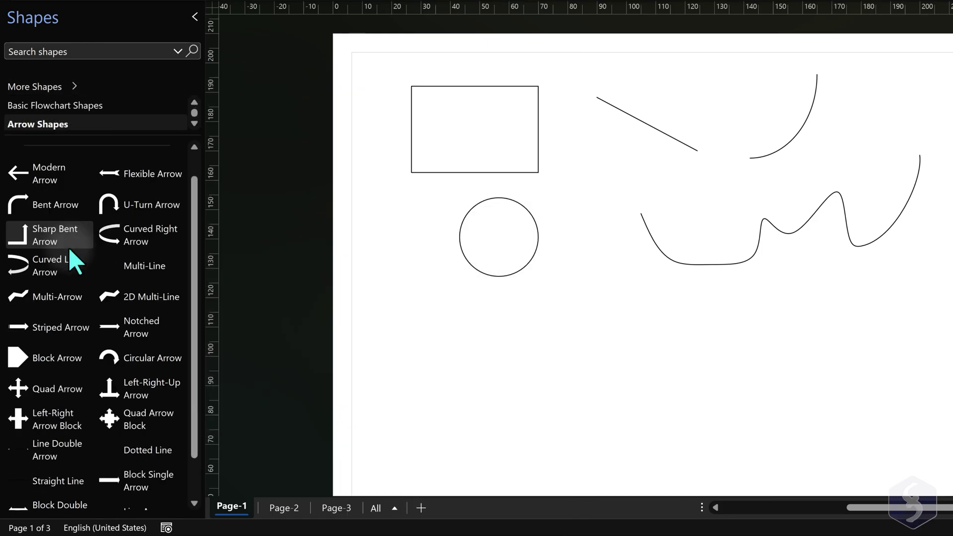
Place a Striped Arrow below the circle and deselect it
{"action": "left_click_drag", "start_coordinate": [47, 331], "coordinate": [494, 340]}
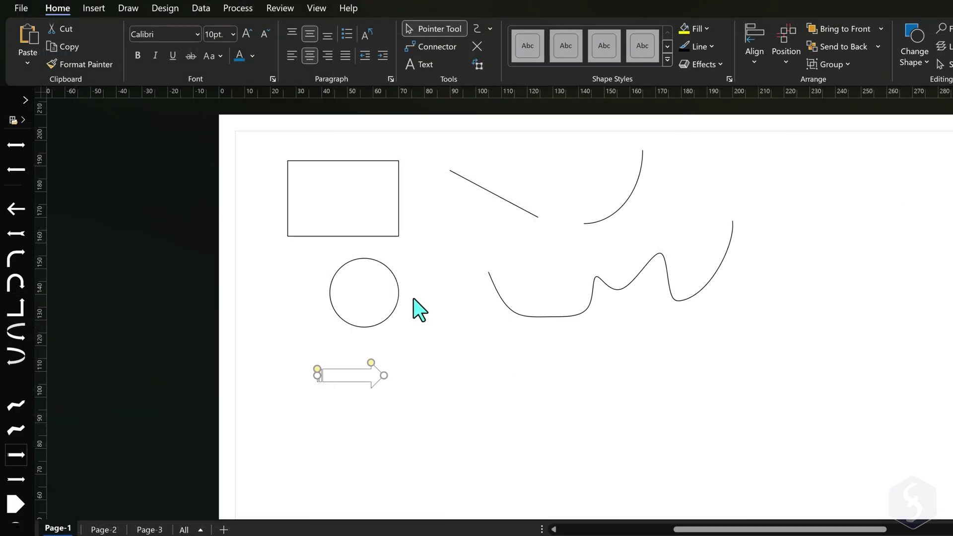
{"action": "left_click", "coordinate": [462, 339]}
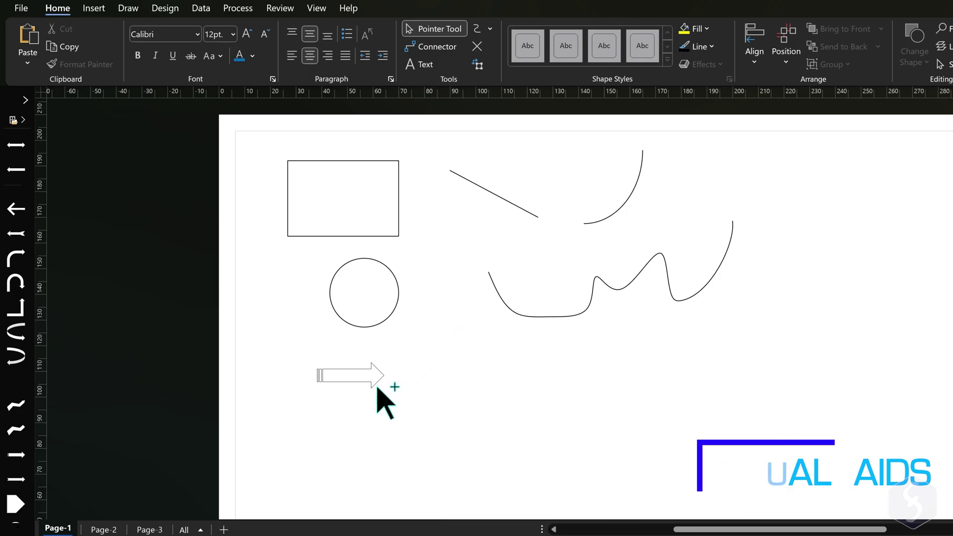
{"action": "scroll", "coordinate": [378, 394], "scroll_direction": "up", "scroll_amount": 3}
{"action": "scroll", "coordinate": [374, 392], "scroll_direction": "up", "scroll_amount": 2}
{"action": "scroll", "coordinate": [372, 397], "scroll_direction": "down", "scroll_amount": 5}
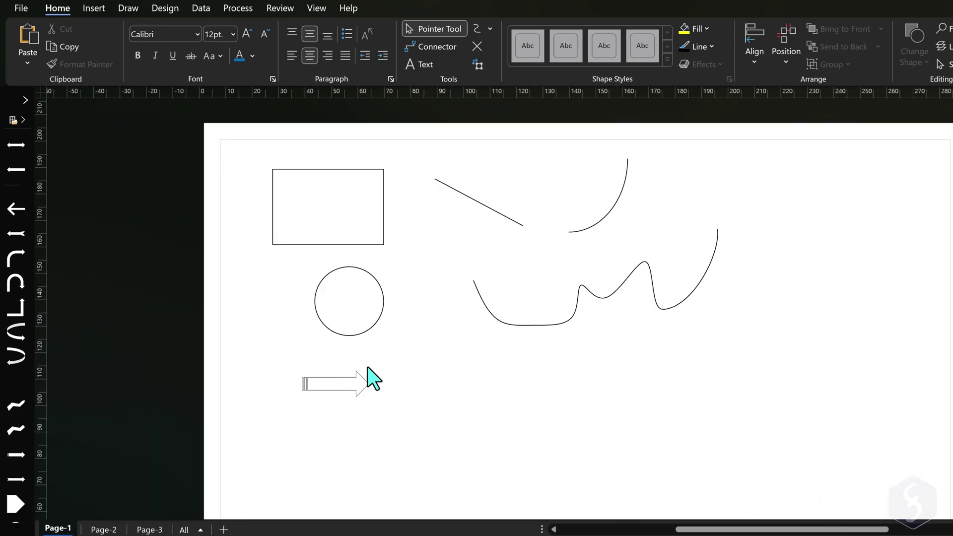
{"action": "scroll", "coordinate": [374, 246], "scroll_direction": "up", "scroll_amount": 3}
{"action": "scroll", "coordinate": [378, 251], "scroll_direction": "up", "scroll_amount": 2}
{"action": "scroll", "coordinate": [362, 251], "scroll_direction": "down", "scroll_amount": 5}
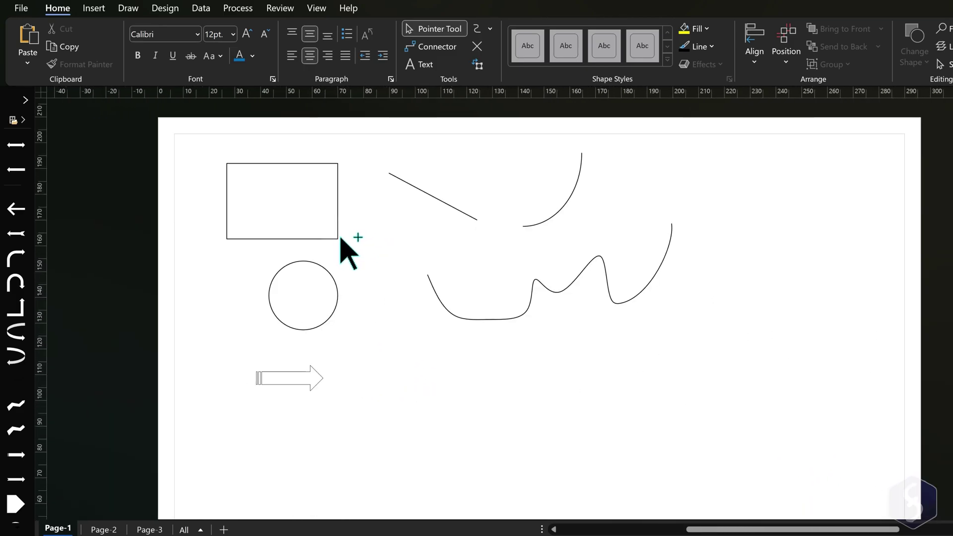
{"action": "scroll", "coordinate": [355, 250], "scroll_direction": "up", "scroll_amount": 1}
{"action": "scroll", "coordinate": [363, 246], "scroll_direction": "up", "scroll_amount": 1}
Toggle rulers, grid and page breaks on the View tab, leaving rulers and page breaks on and the grid off
{"action": "left_click", "coordinate": [317, 9]}
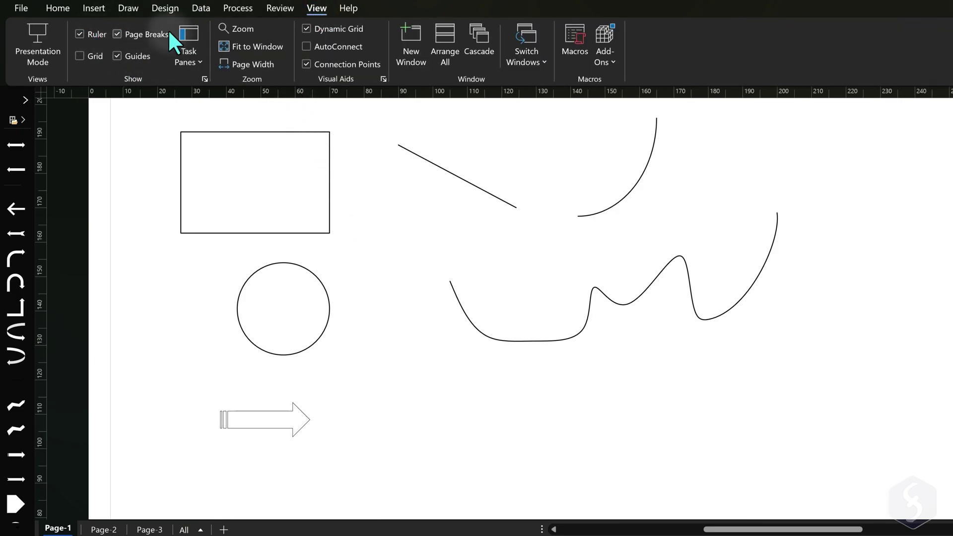
{"action": "left_click", "coordinate": [78, 33]}
{"action": "left_click", "coordinate": [78, 32]}
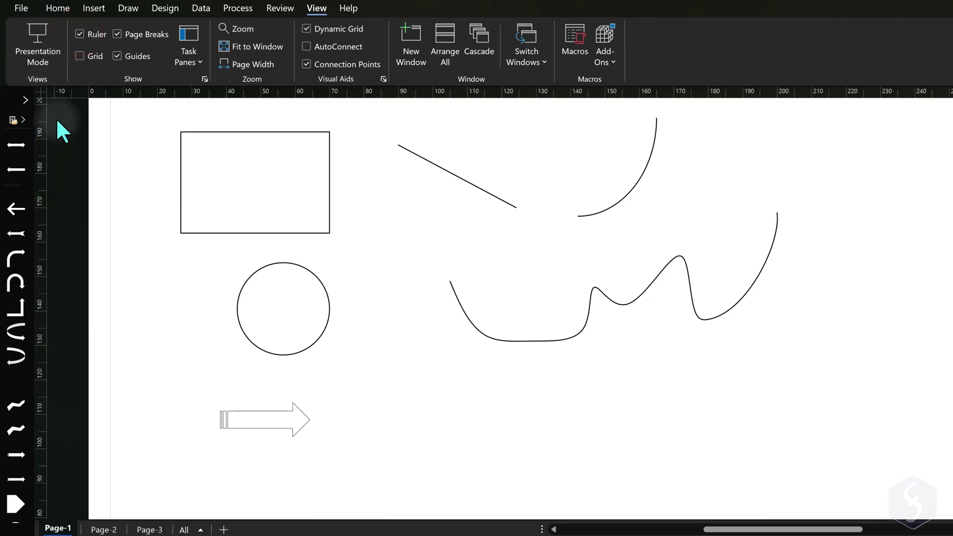
{"action": "left_click", "coordinate": [80, 55]}
{"action": "left_click", "coordinate": [78, 56]}
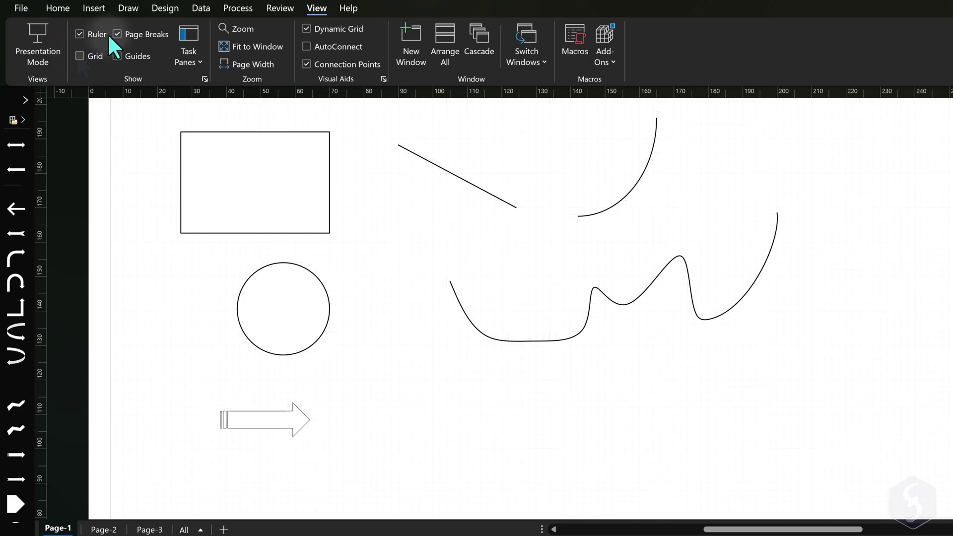
{"action": "left_click", "coordinate": [117, 31]}
{"action": "left_click", "coordinate": [117, 33]}
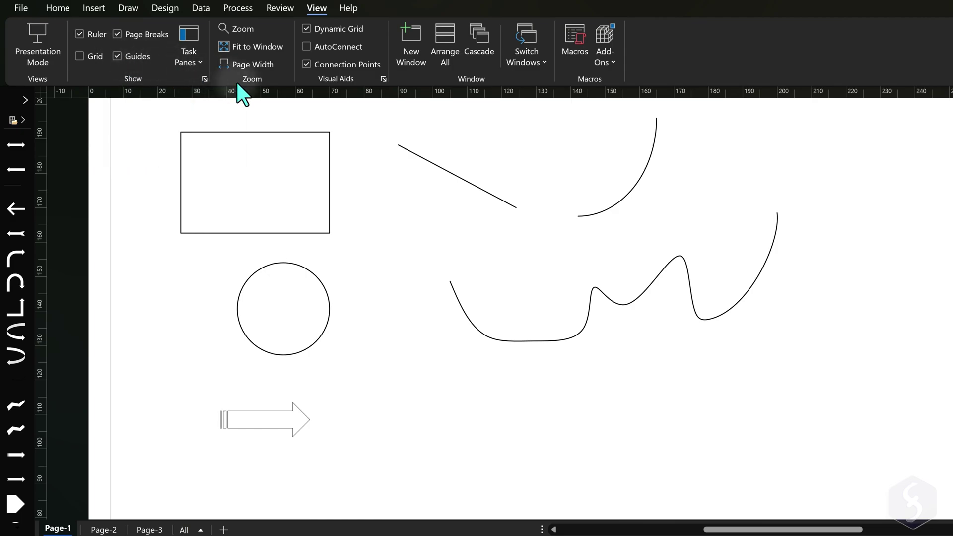
Drag a horizontal guide between rectangle and circle and a vertical guide to about 80 mm
{"action": "left_click_drag", "start_coordinate": [264, 242], "coordinate": [245, 253]}
{"action": "left_click_drag", "start_coordinate": [43, 251], "coordinate": [252, 249]}
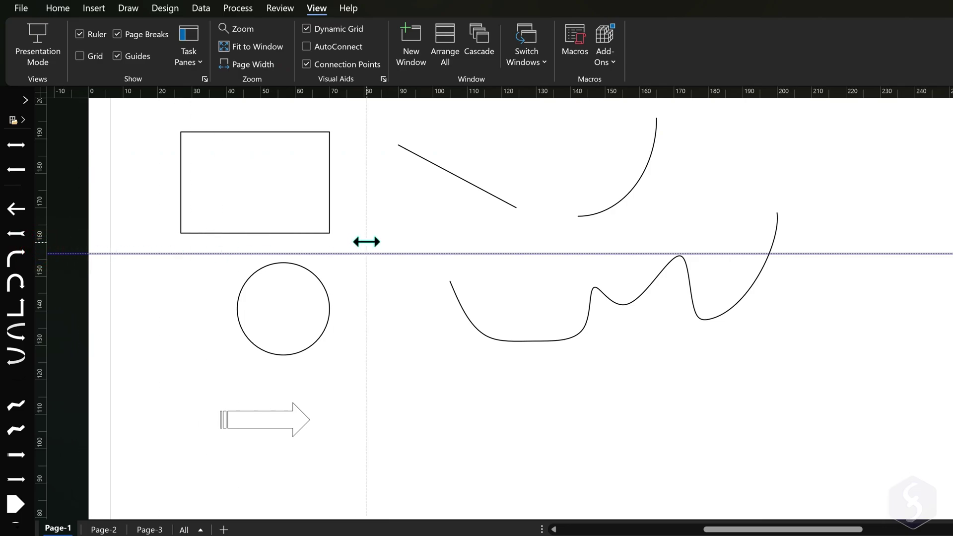
{"action": "left_click_drag", "start_coordinate": [366, 242], "coordinate": [367, 241]}
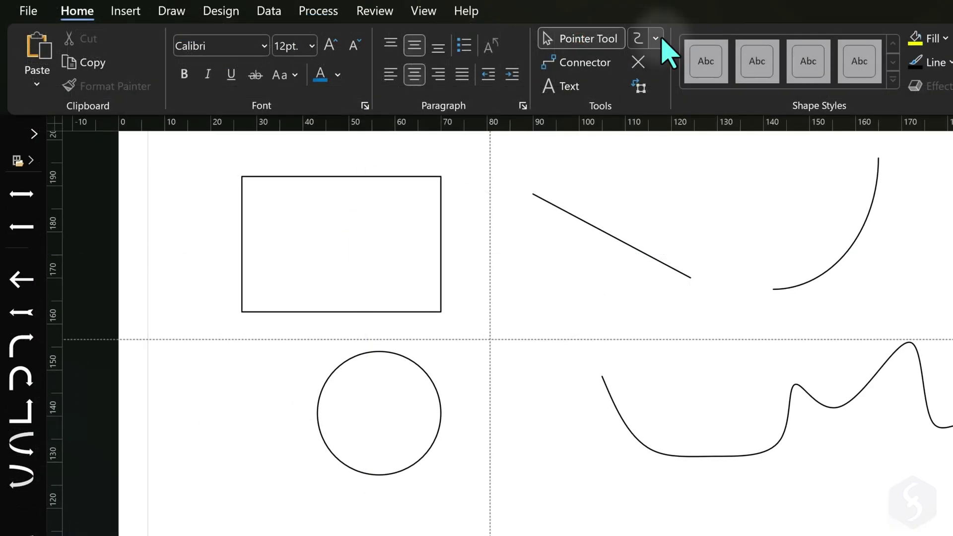
Pick the Line tool, check the Snap & Glue settings, and draw a line toward the rectangle's right edge
{"action": "left_click", "coordinate": [656, 39]}
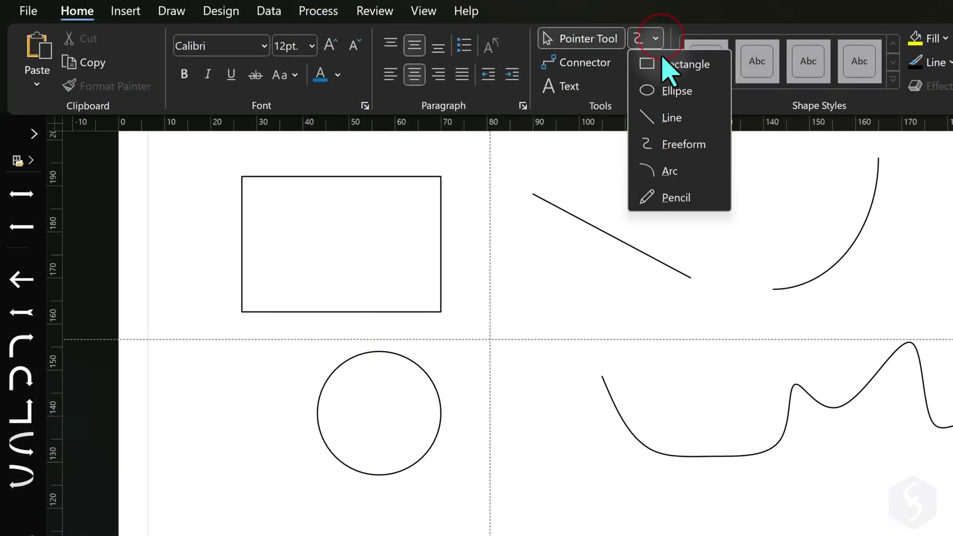
{"action": "left_click", "coordinate": [664, 120]}
{"action": "mouse_move", "coordinate": [566, 297]}
{"action": "left_mouse_down"}
{"action": "mouse_move", "coordinate": [652, 293]}
{"action": "mouse_move", "coordinate": [694, 274]}
{"action": "mouse_move", "coordinate": [534, 199]}
{"action": "mouse_move", "coordinate": [477, 258]}
{"action": "mouse_move", "coordinate": [449, 307]}
{"action": "left_mouse_up"}
{"action": "key", "text": "Escape"}
{"action": "left_click", "coordinate": [423, 13]}
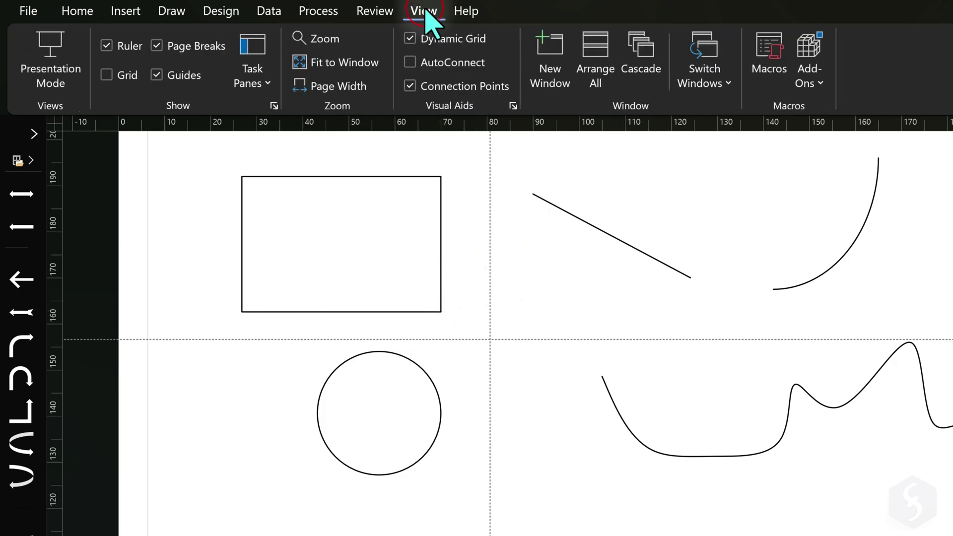
{"action": "left_click", "coordinate": [513, 106]}
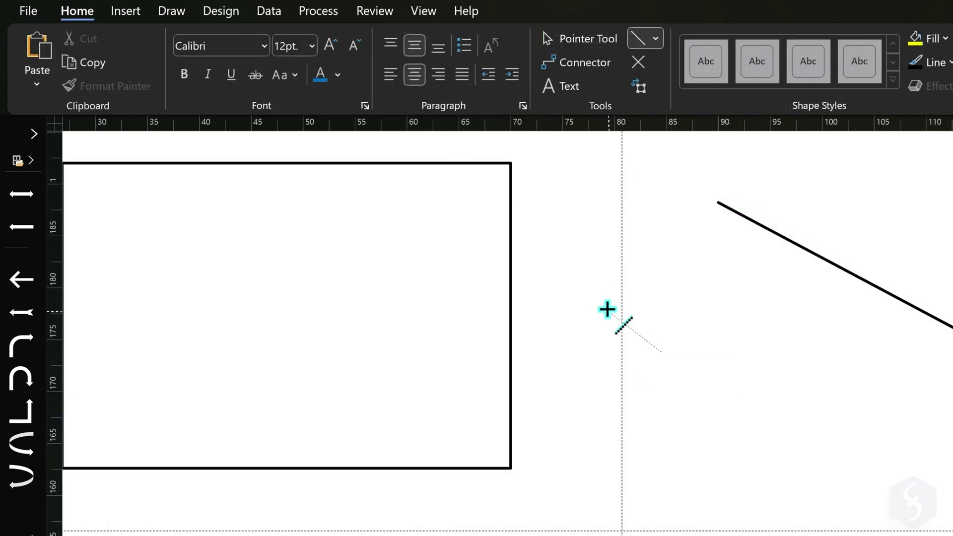
{"action": "mouse_move", "coordinate": [588, 306]}
{"action": "left_mouse_down"}
{"action": "mouse_move", "coordinate": [517, 328]}
{"action": "mouse_move", "coordinate": [502, 303]}
{"action": "mouse_move", "coordinate": [528, 268]}
{"action": "mouse_move", "coordinate": [502, 207]}
{"action": "left_mouse_up"}
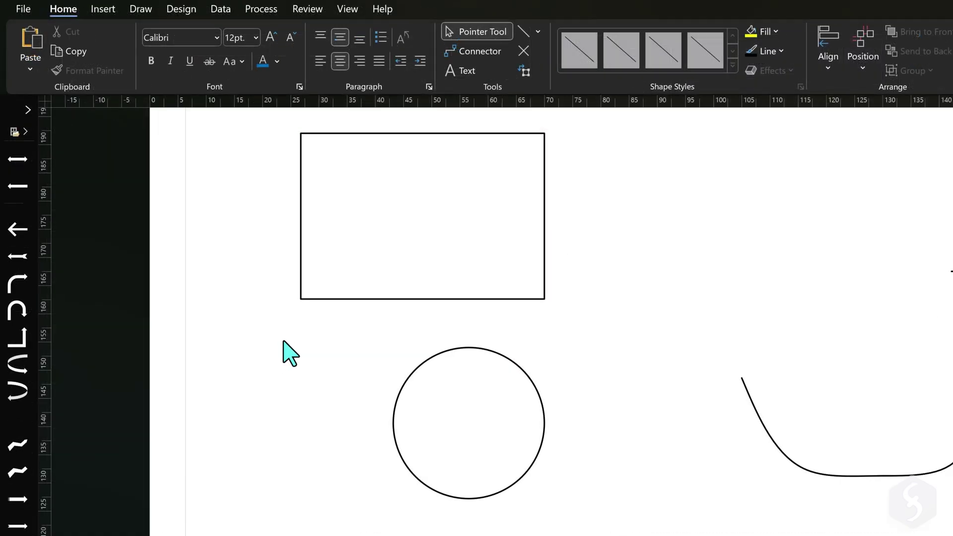
Draw a connector between the rectangle and circle, attaching it to the arrow's ends and lowering its bottom segment
{"action": "left_click", "coordinate": [485, 52]}
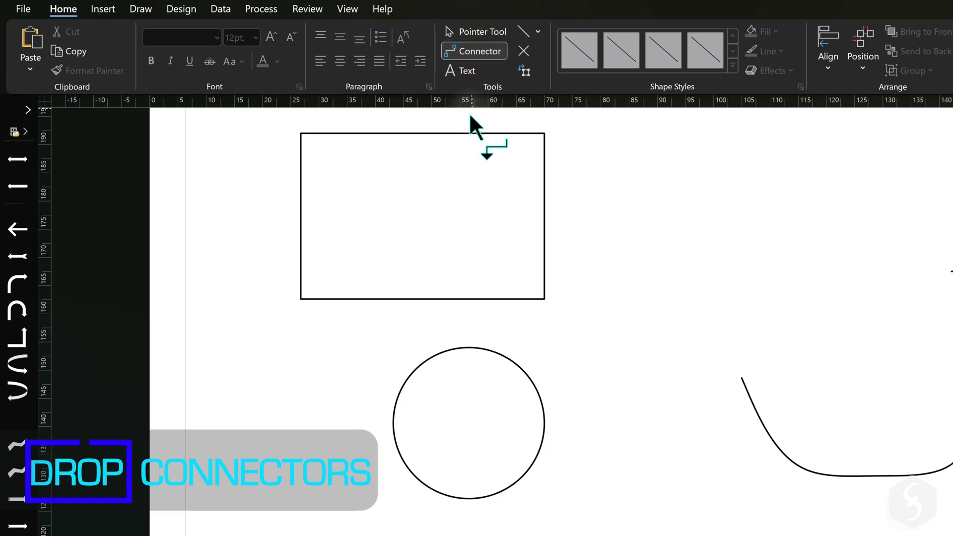
{"action": "left_click_drag", "start_coordinate": [451, 205], "coordinate": [470, 420]}
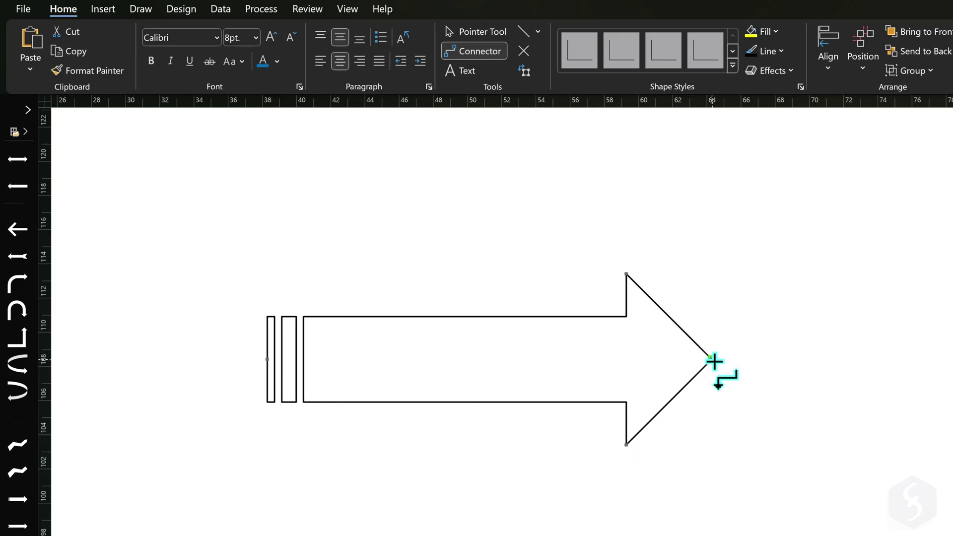
{"action": "left_click_drag", "start_coordinate": [712, 360], "coordinate": [393, 186]}
{"action": "mouse_move", "coordinate": [230, 262]}
{"action": "left_mouse_down"}
{"action": "mouse_move", "coordinate": [258, 362]}
{"action": "mouse_move", "coordinate": [267, 360]}
{"action": "left_mouse_up"}
{"action": "left_click_drag", "start_coordinate": [493, 426], "coordinate": [478, 486]}
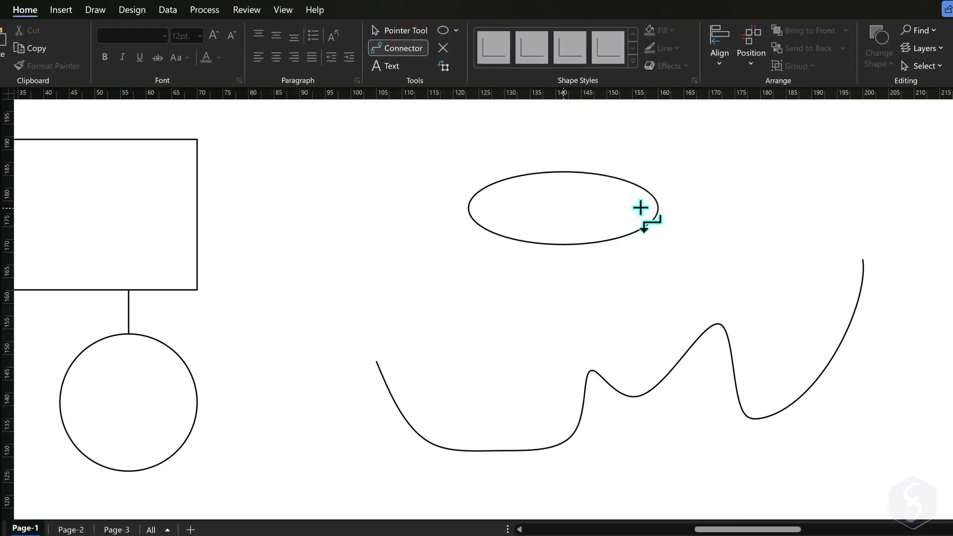
Run an elbow connector from the ellipse's right side to the wavy curve's top end
{"action": "left_click_drag", "start_coordinate": [654, 208], "coordinate": [864, 267]}
{"action": "scroll", "coordinate": [876, 276], "scroll_direction": "up", "scroll_amount": 3}
{"action": "left_click_drag", "start_coordinate": [812, 316], "coordinate": [720, 319]}
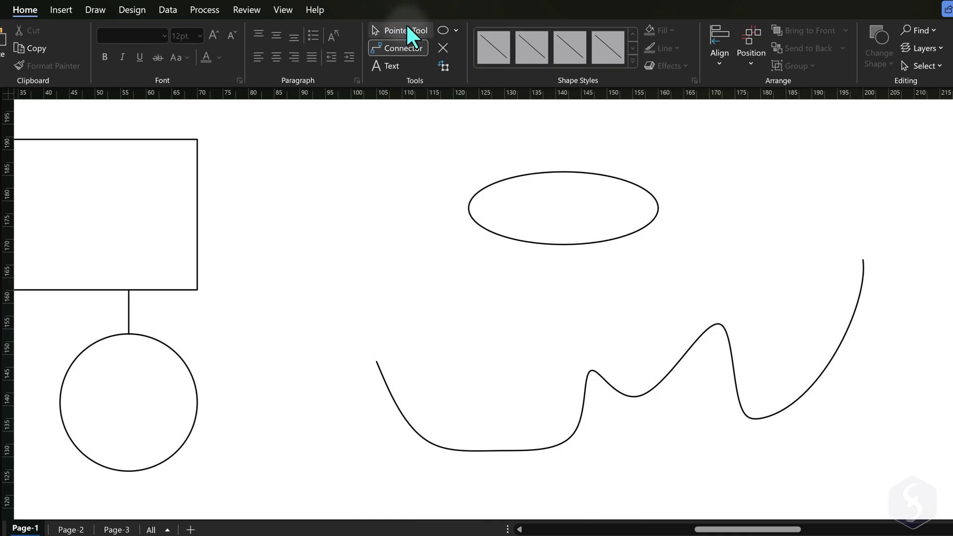
Select the wavy curve and add connection points at its top end, left end and middle
{"action": "left_click", "coordinate": [409, 31]}
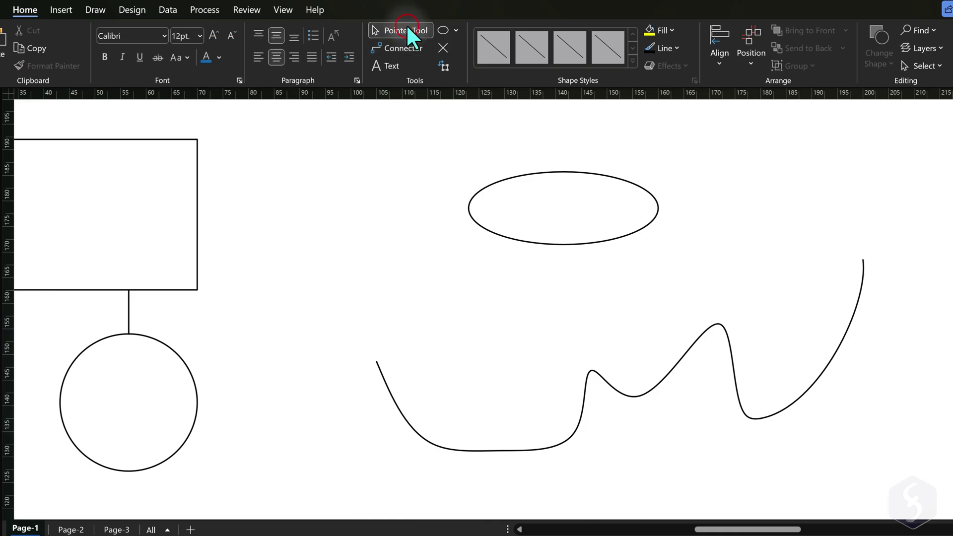
{"action": "left_click", "coordinate": [680, 367]}
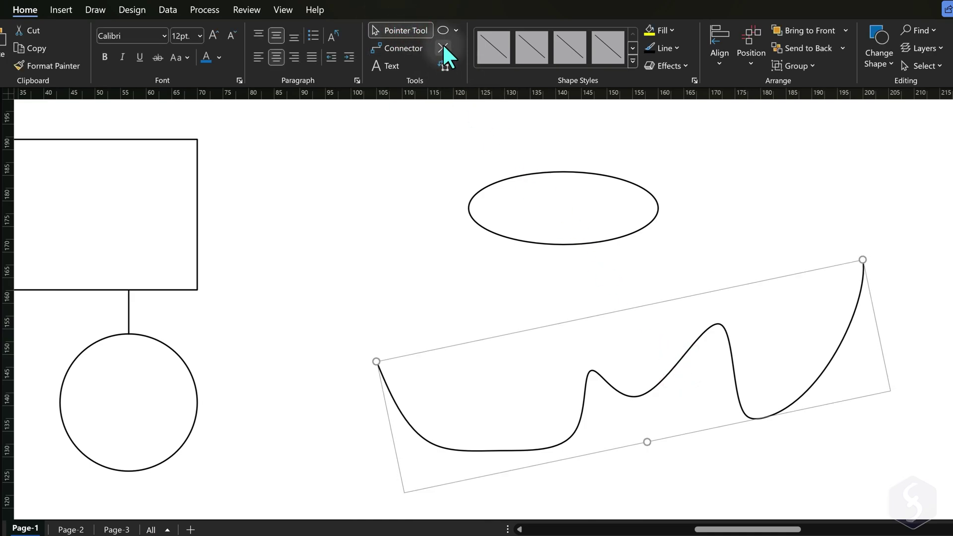
{"action": "left_click", "coordinate": [443, 44]}
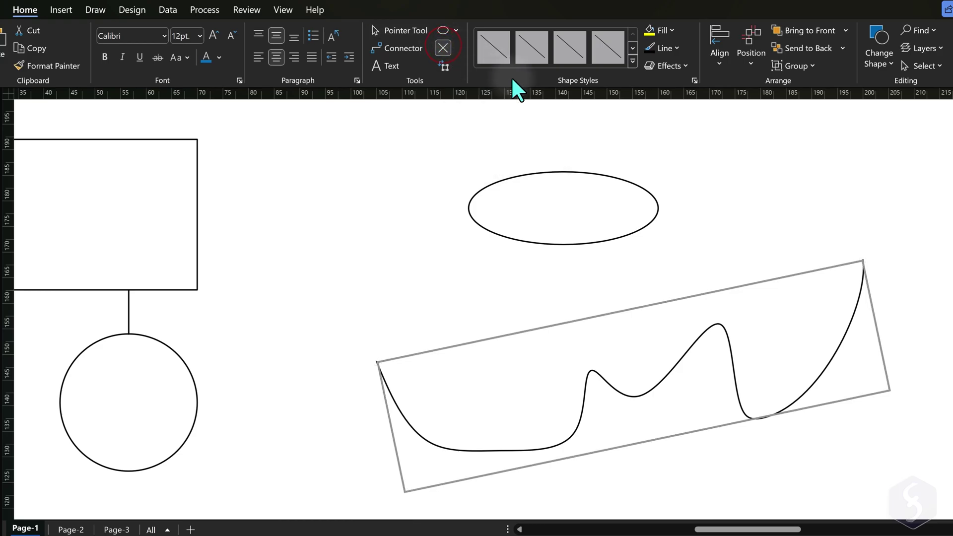
{"action": "scroll", "coordinate": [892, 265], "scroll_direction": "up", "scroll_amount": 2}
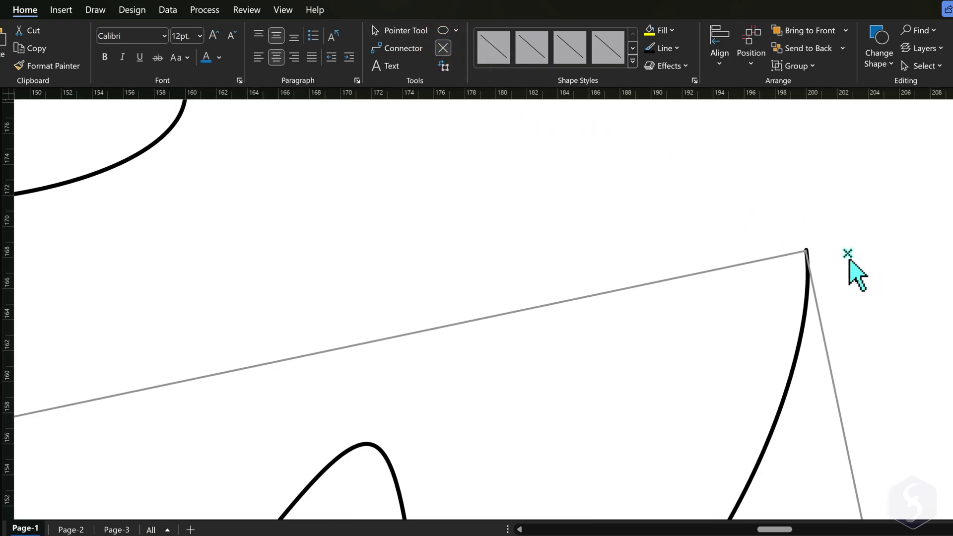
{"action": "left_click", "coordinate": [808, 251]}
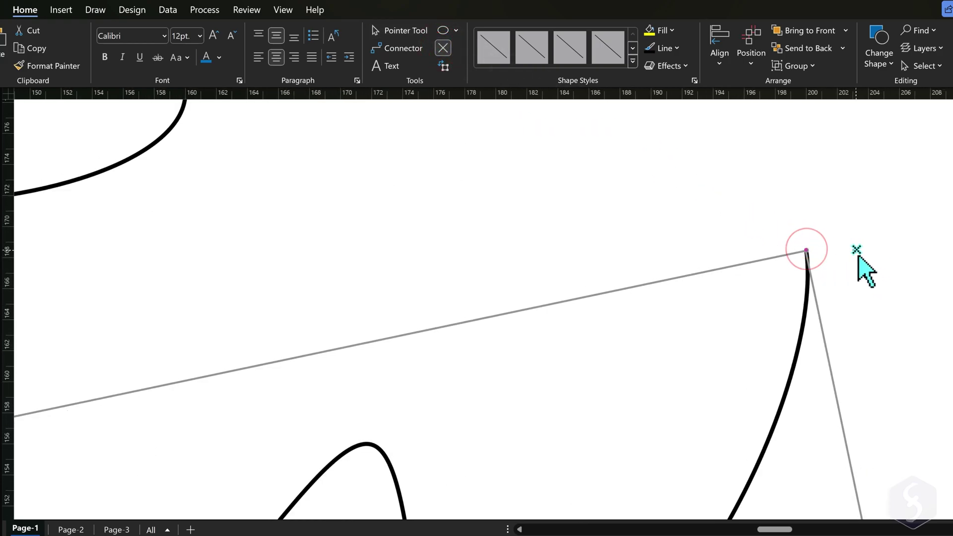
{"action": "scroll", "coordinate": [862, 267], "scroll_direction": "down", "scroll_amount": 3}
{"action": "scroll", "coordinate": [394, 336], "scroll_direction": "up", "scroll_amount": 3}
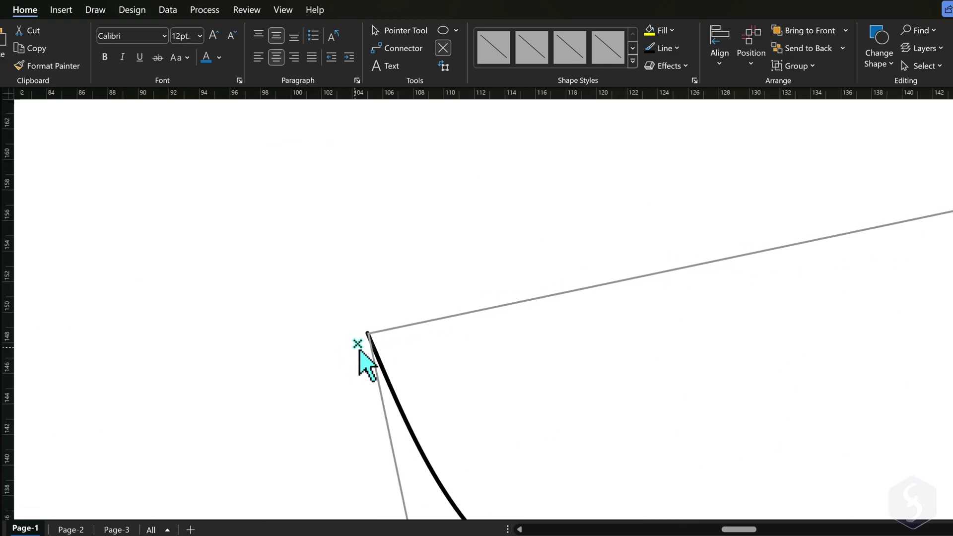
{"action": "left_click", "coordinate": [370, 333]}
{"action": "scroll", "coordinate": [370, 333], "scroll_direction": "down", "scroll_amount": 3}
{"action": "scroll", "coordinate": [585, 298], "scroll_direction": "up", "scroll_amount": 2}
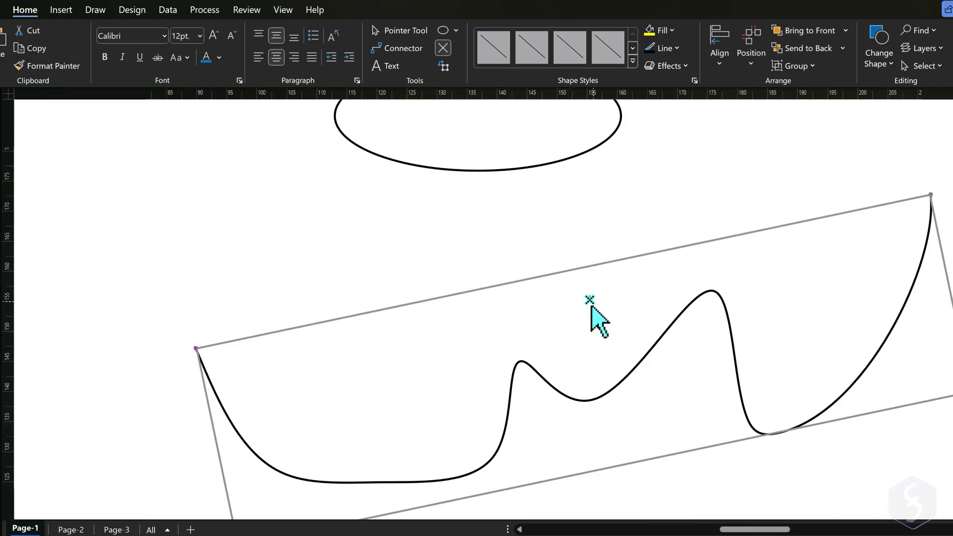
{"action": "left_click", "coordinate": [580, 310]}
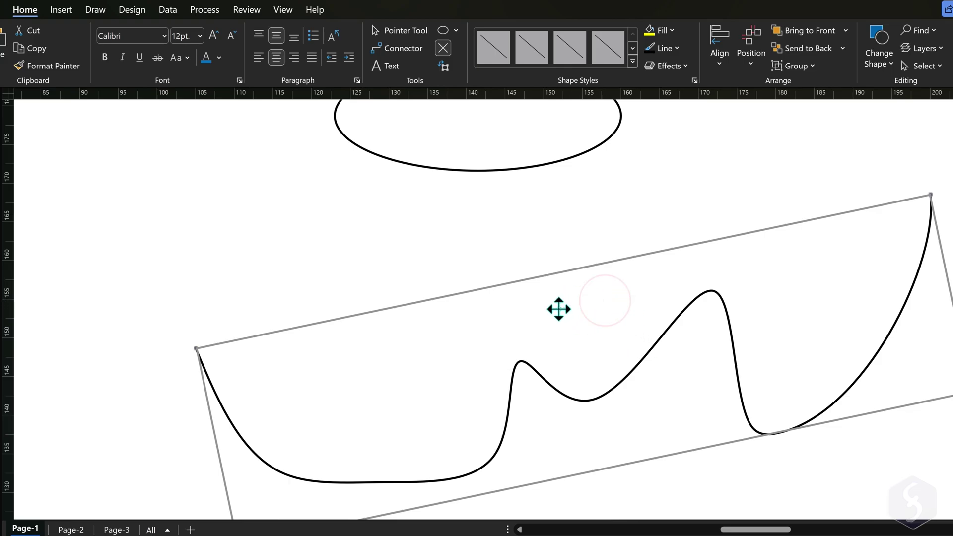
{"action": "scroll", "coordinate": [558, 309], "scroll_direction": "down", "scroll_amount": 2}
Draw a connector straight down from the ellipse's bottom, cancelling a second stray connector
{"action": "left_click", "coordinate": [404, 46]}
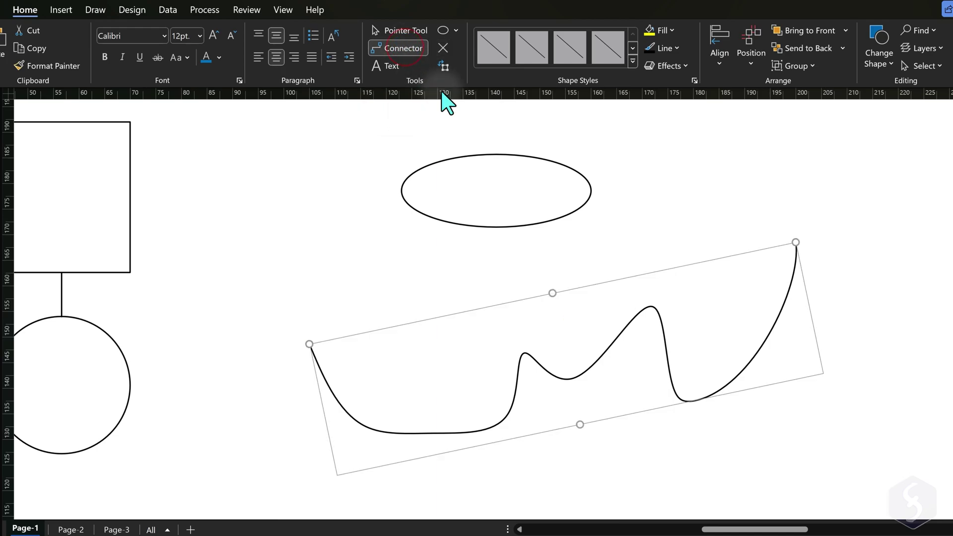
{"action": "left_click_drag", "start_coordinate": [573, 230], "coordinate": [564, 322]}
{"action": "left_click_drag", "start_coordinate": [561, 194], "coordinate": [796, 243]}
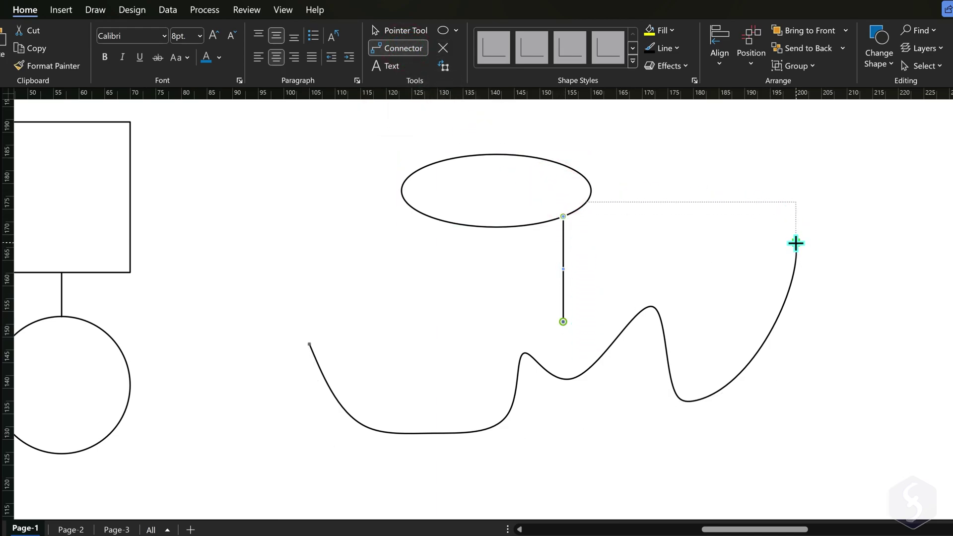
{"action": "key", "text": "Escape"}
{"action": "left_click", "coordinate": [623, 281]}
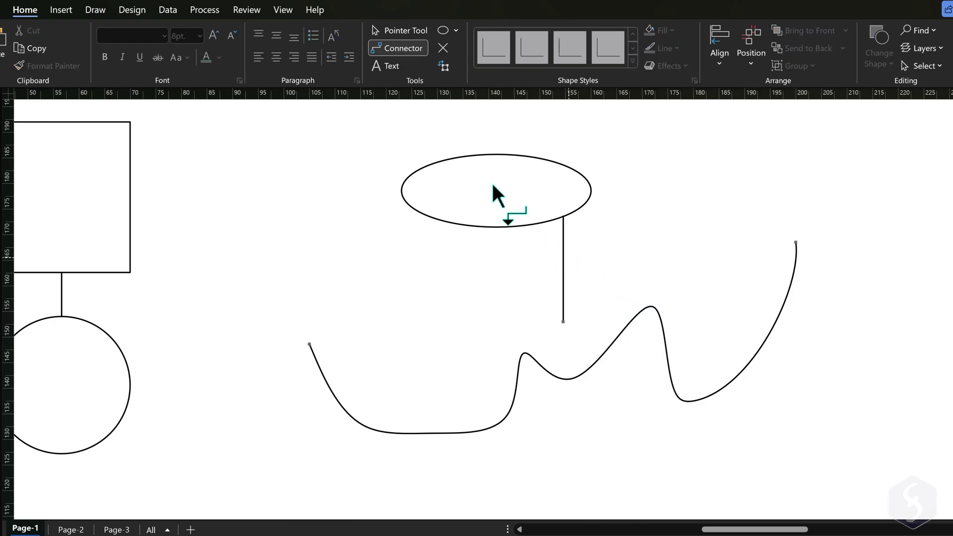
Select the connector under the ellipse and make it a straight connector
{"action": "left_click", "coordinate": [419, 29]}
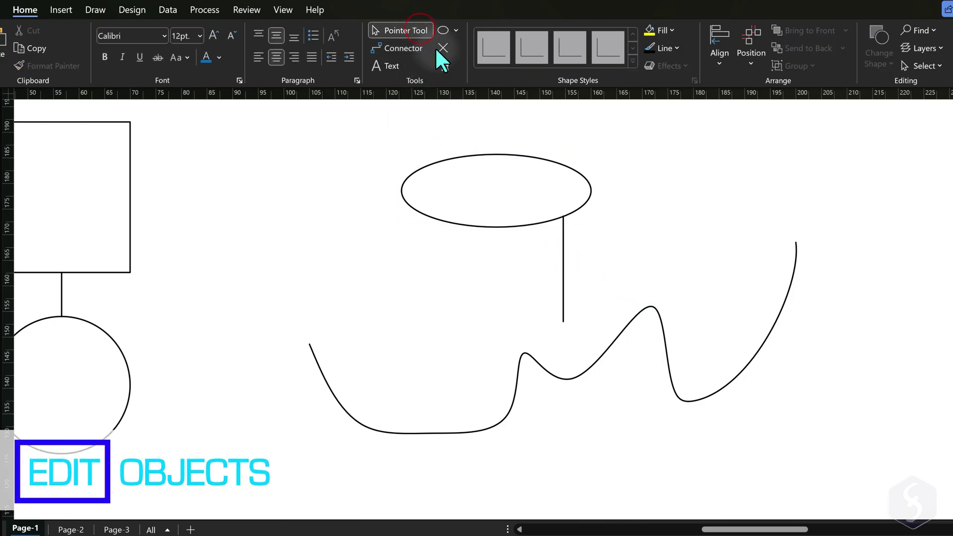
{"action": "left_click", "coordinate": [565, 261]}
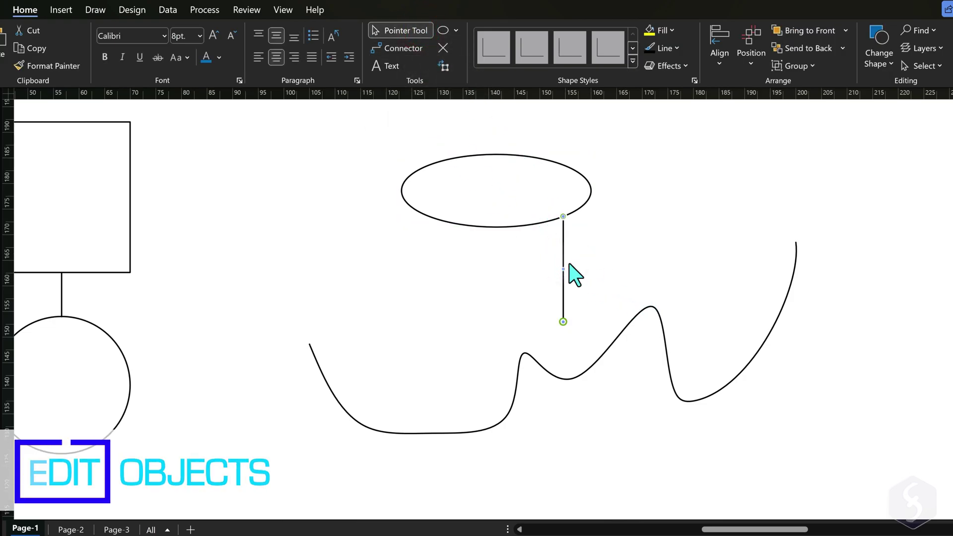
{"action": "scroll", "coordinate": [570, 264], "scroll_direction": "up", "scroll_amount": 3}
{"action": "scroll", "coordinate": [568, 268], "scroll_direction": "down", "scroll_amount": 1}
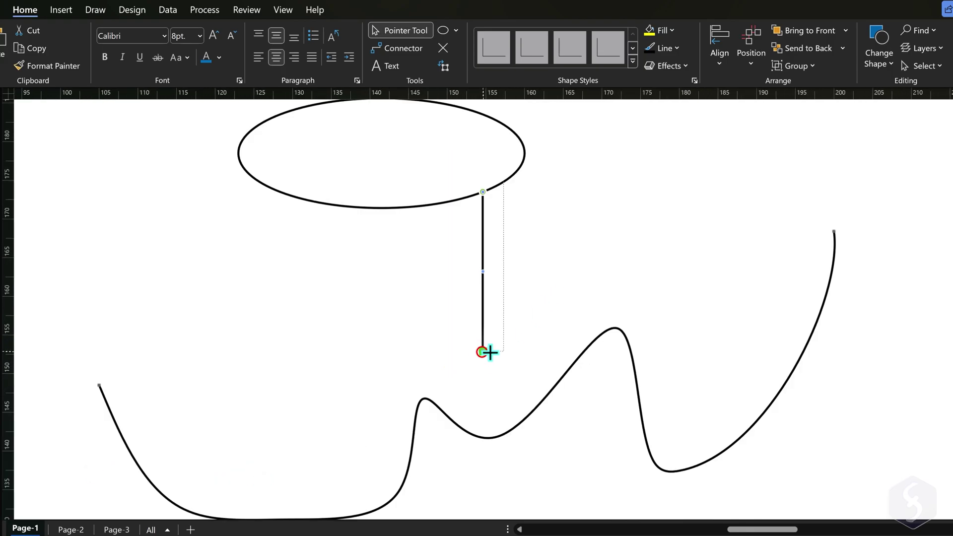
{"action": "mouse_move", "coordinate": [490, 353]}
{"action": "left_mouse_down"}
{"action": "mouse_move", "coordinate": [834, 231]}
{"action": "mouse_move", "coordinate": [721, 257]}
{"action": "mouse_move", "coordinate": [483, 351]}
{"action": "left_mouse_up"}
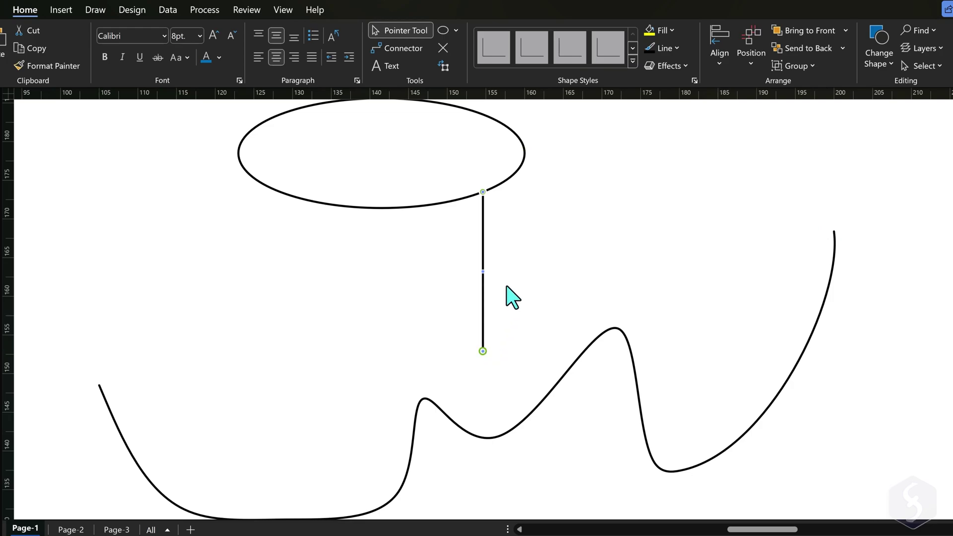
{"action": "right_click", "coordinate": [483, 268]}
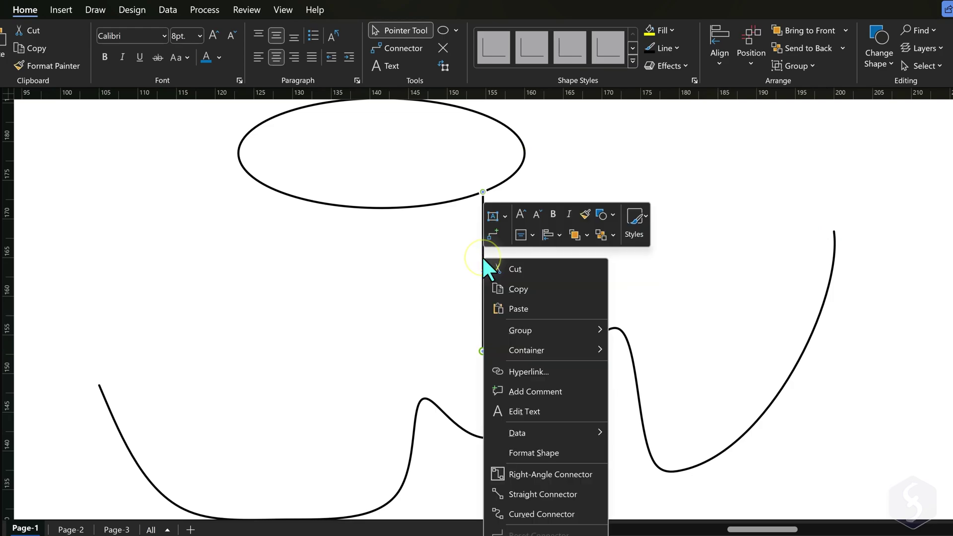
{"action": "left_click", "coordinate": [538, 493]}
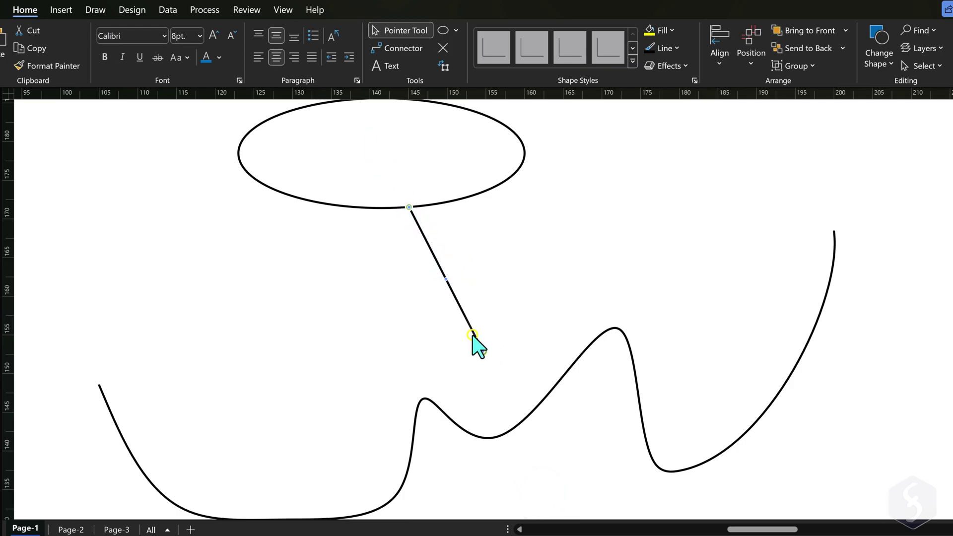
Switch the connector to right-angle, reattach its top end and shift its segments
{"action": "right_click", "coordinate": [474, 335]}
{"action": "left_click", "coordinate": [558, 264]}
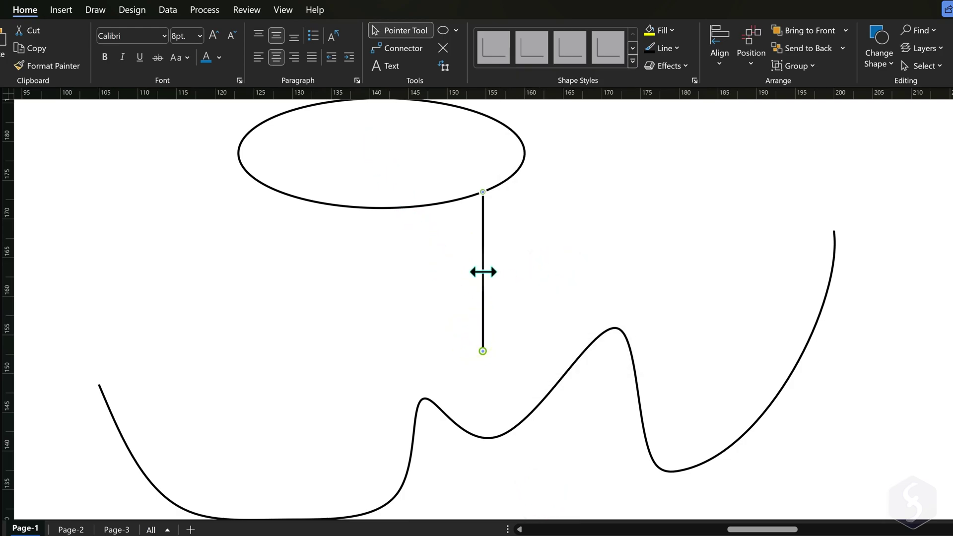
{"action": "left_click_drag", "start_coordinate": [483, 271], "coordinate": [531, 276]}
{"action": "left_click_drag", "start_coordinate": [531, 192], "coordinate": [381, 208]}
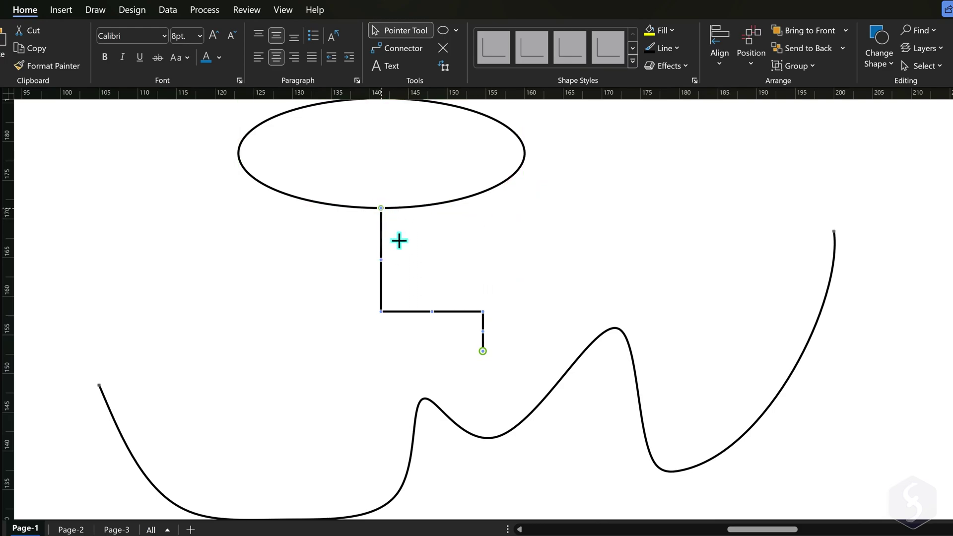
{"action": "left_click_drag", "start_coordinate": [484, 331], "coordinate": [520, 337]}
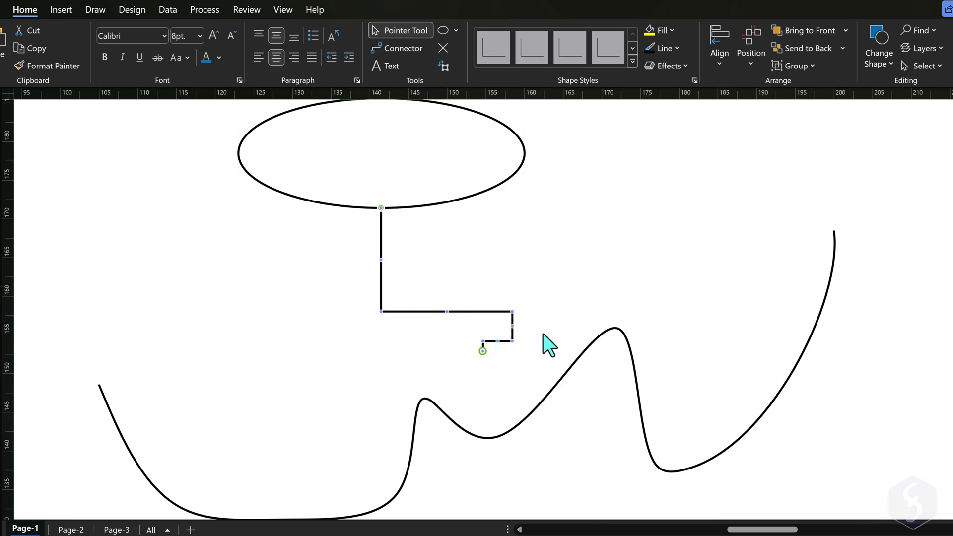
Change it to a curved connector and bend its handles into an S-shape
{"action": "right_click", "coordinate": [507, 311]}
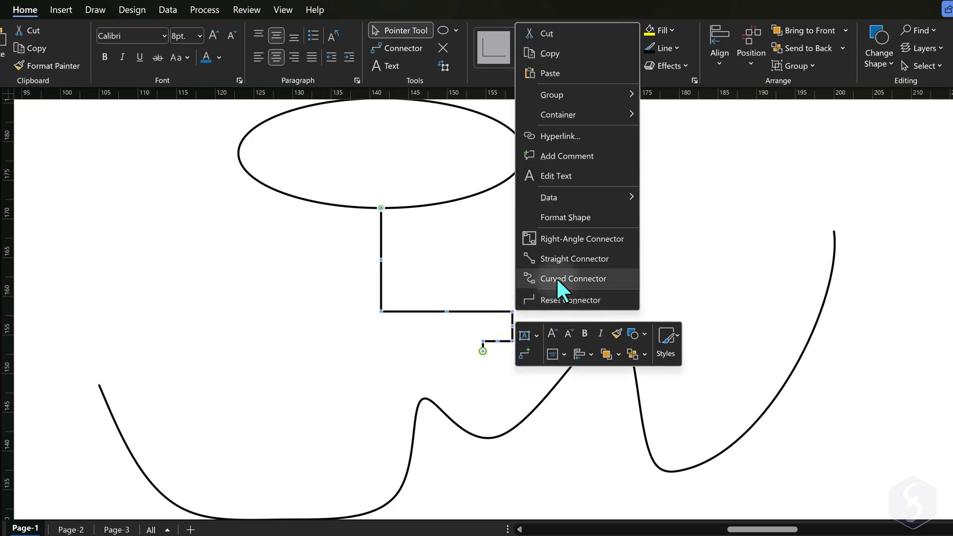
{"action": "left_click", "coordinate": [556, 279]}
{"action": "left_click_drag", "start_coordinate": [484, 232], "coordinate": [564, 235]}
{"action": "left_click_drag", "start_coordinate": [482, 311], "coordinate": [407, 303]}
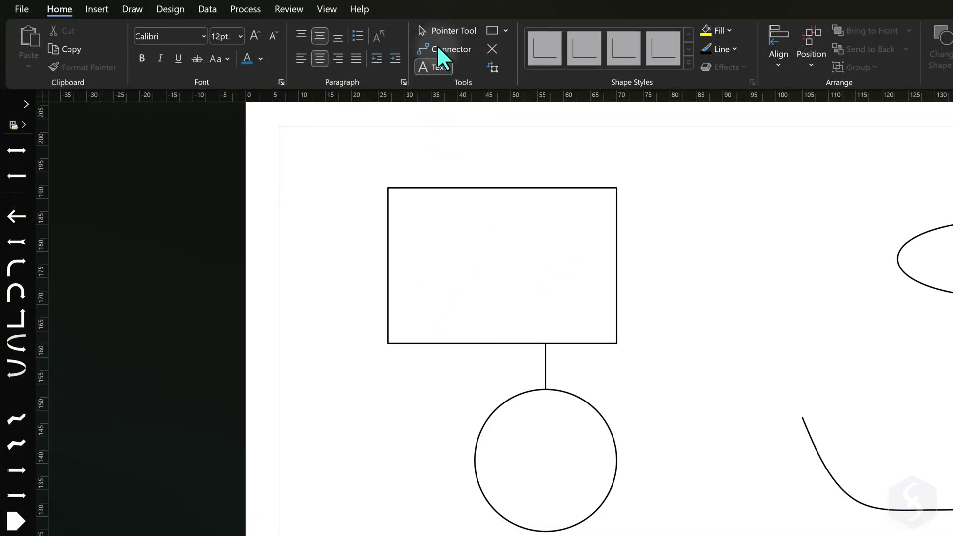
Select the rectangle, undoing an accidental rotation
{"action": "left_click", "coordinate": [448, 28]}
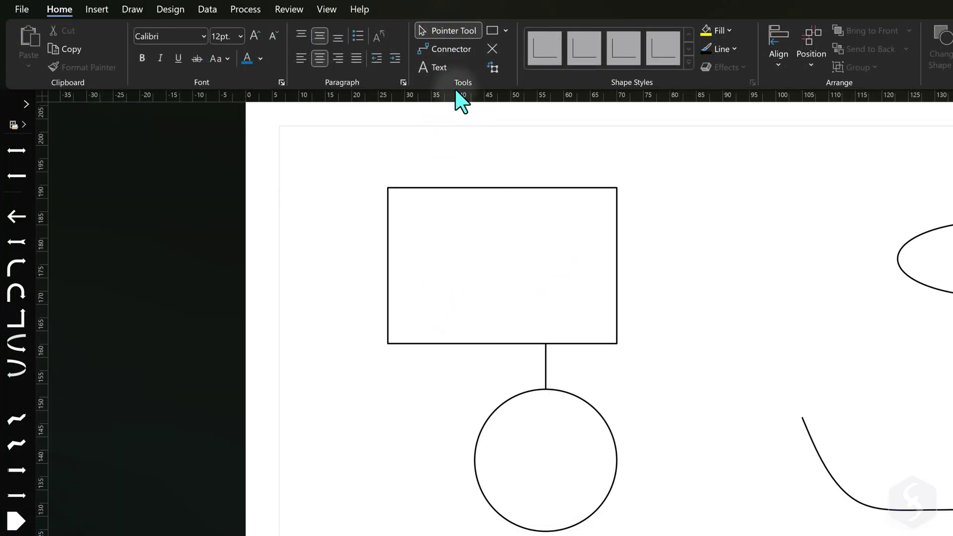
{"action": "left_click", "coordinate": [554, 187]}
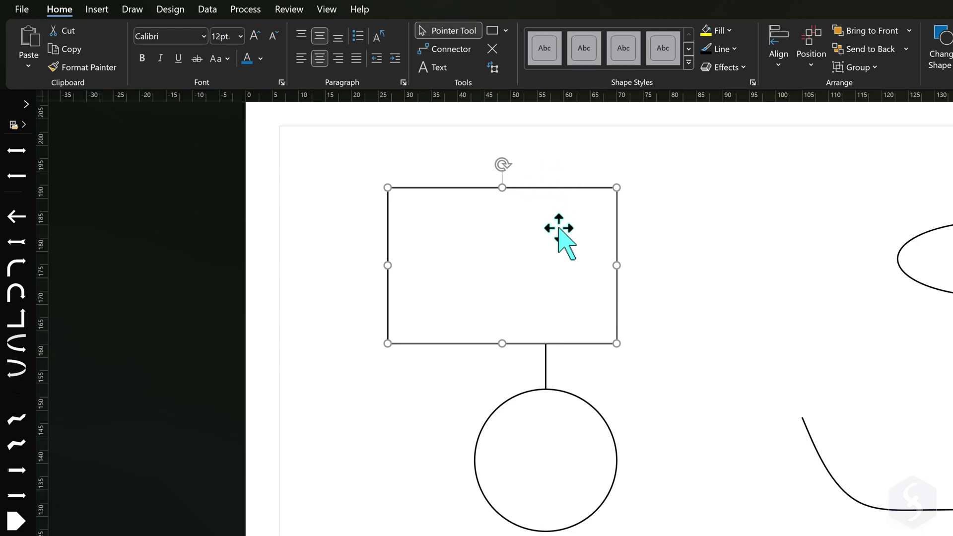
{"action": "left_click_drag", "start_coordinate": [502, 165], "coordinate": [472, 166]}
{"action": "key", "text": "ctrl+z"}
Enlarge the rectangle slightly and reposition it to the right above the circle
{"action": "mouse_move", "coordinate": [617, 188]}
{"action": "left_mouse_down"}
{"action": "mouse_move", "coordinate": [667, 154]}
{"action": "mouse_move", "coordinate": [598, 196]}
{"action": "mouse_move", "coordinate": [620, 184]}
{"action": "left_mouse_up"}
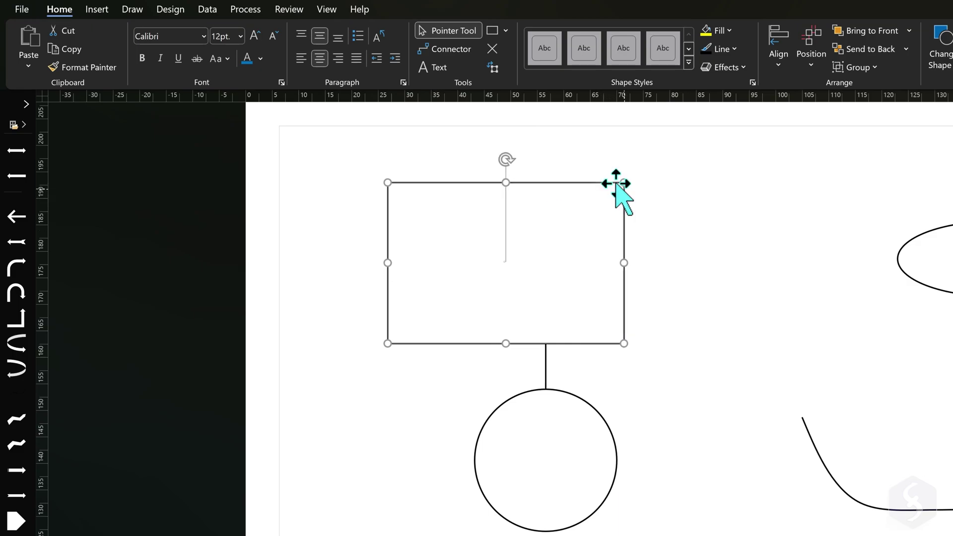
{"action": "left_click_drag", "start_coordinate": [569, 233], "coordinate": [632, 228]}
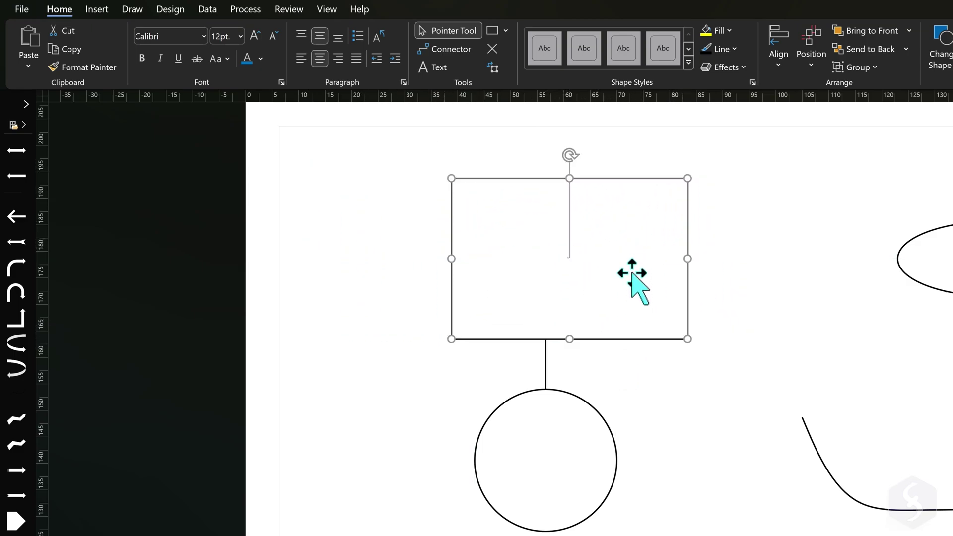
{"action": "left_click_drag", "start_coordinate": [632, 278], "coordinate": [533, 251]}
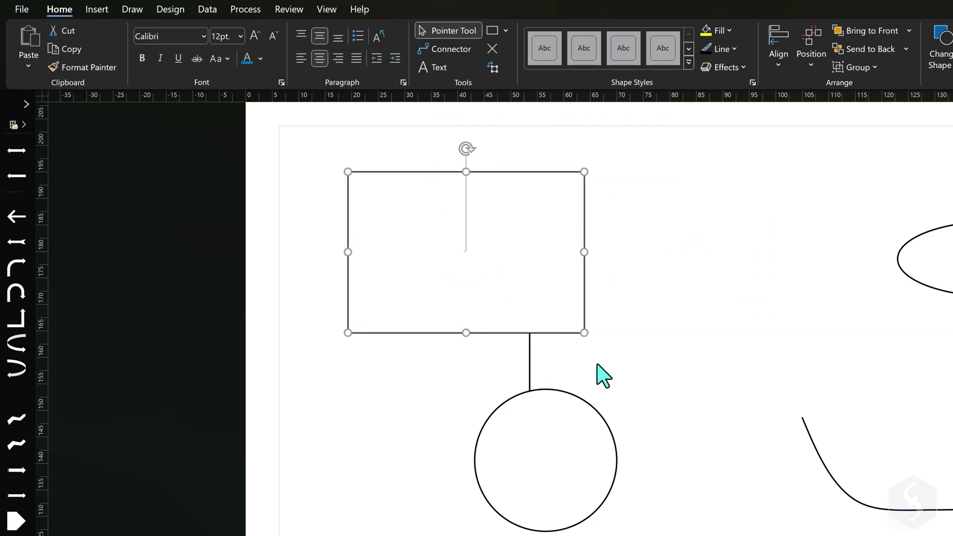
{"action": "left_click_drag", "start_coordinate": [584, 300], "coordinate": [775, 307]}
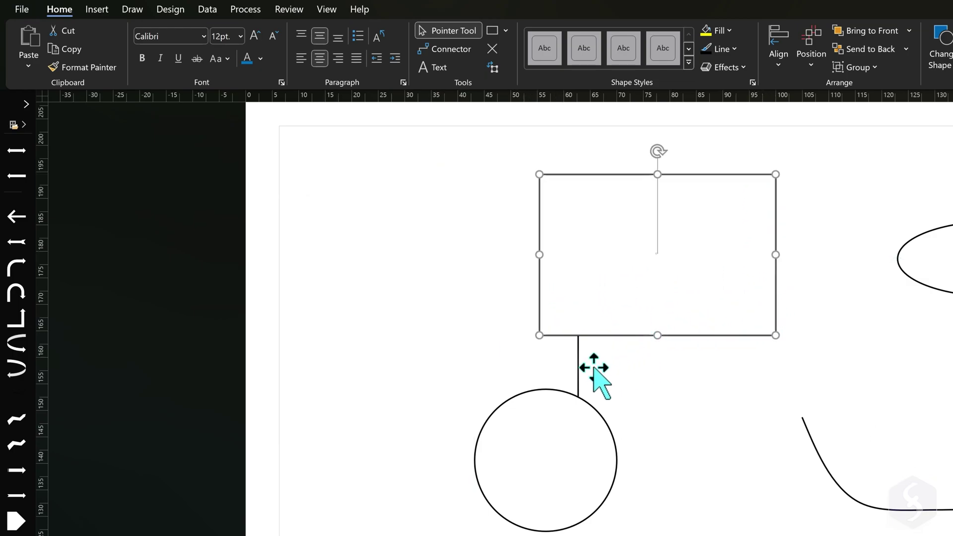
{"action": "left_click", "coordinate": [579, 364]}
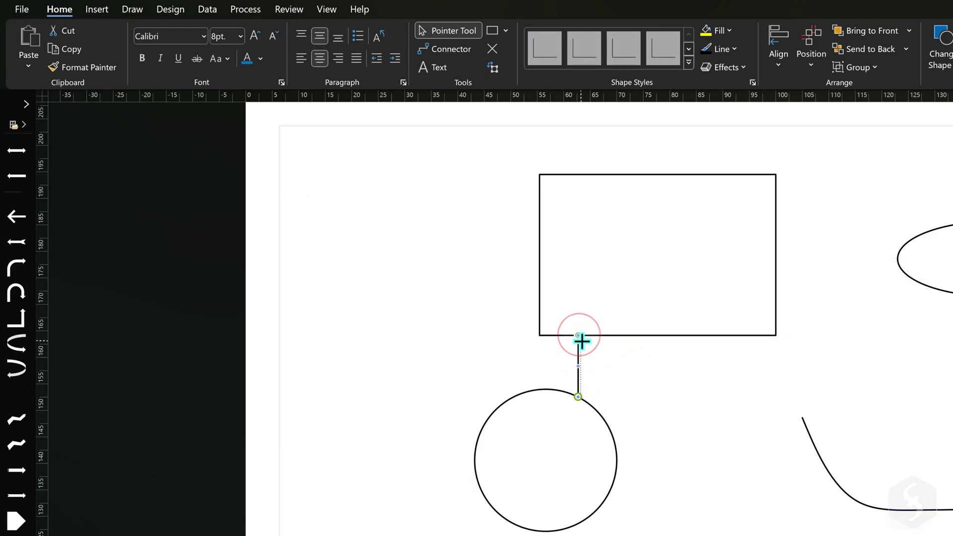
{"action": "mouse_move", "coordinate": [622, 334]}
{"action": "left_mouse_down"}
{"action": "mouse_move", "coordinate": [608, 340]}
{"action": "mouse_move", "coordinate": [624, 337]}
{"action": "left_mouse_up"}
{"action": "left_click", "coordinate": [641, 368]}
Cut the rectangle and circle, then restore both with paste and undo
{"action": "right_click", "coordinate": [621, 334]}
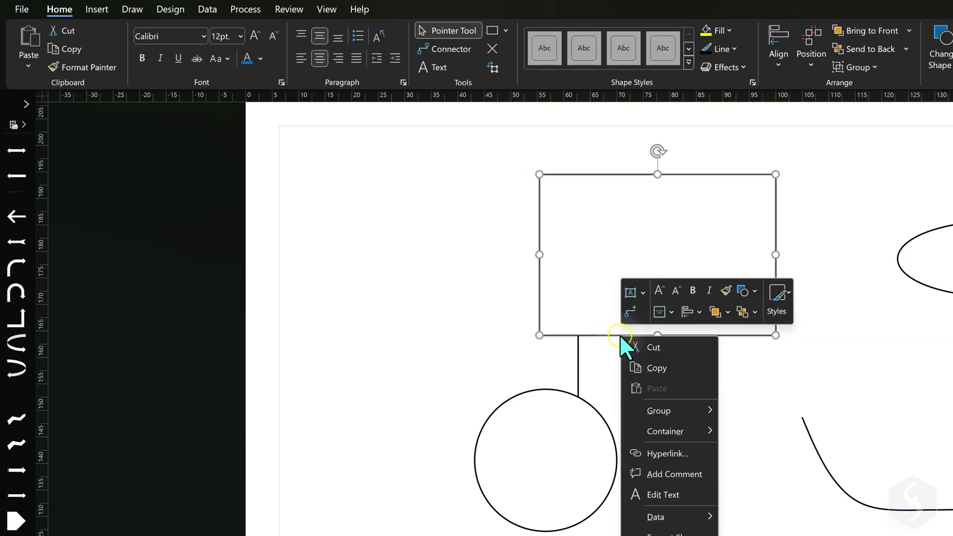
{"action": "left_click", "coordinate": [641, 343]}
{"action": "left_click", "coordinate": [556, 390]}
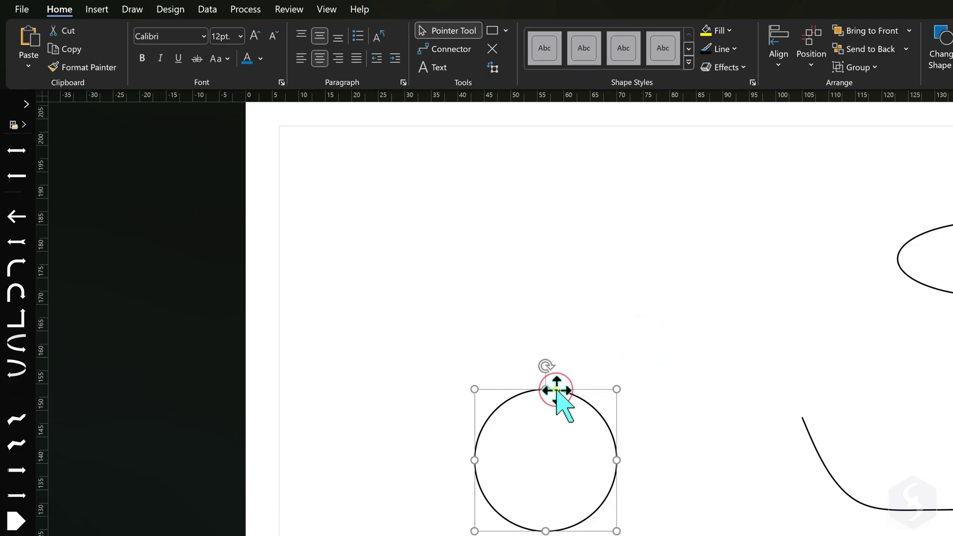
{"action": "right_click", "coordinate": [556, 389]}
{"action": "left_click", "coordinate": [603, 187]}
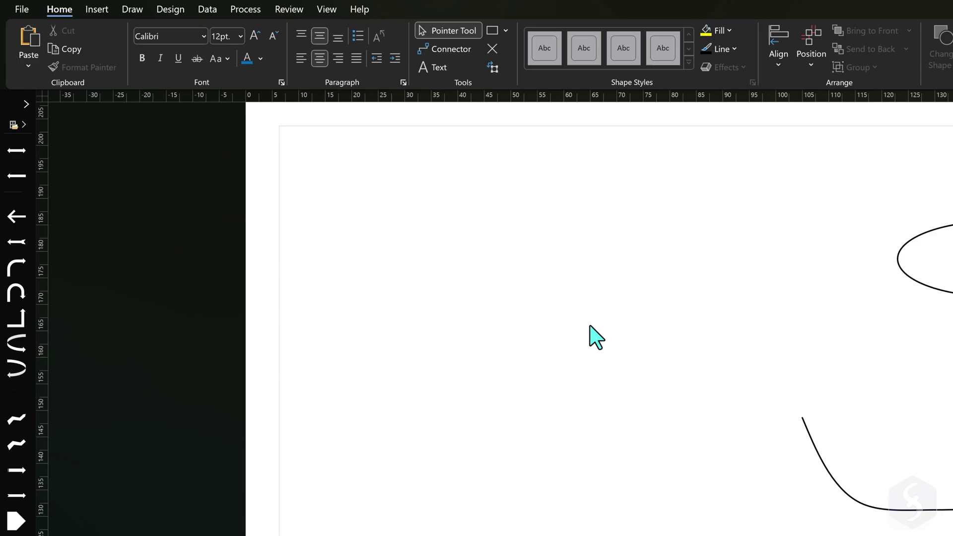
{"action": "key", "text": "ctrl+v"}
{"action": "key", "text": "ctrl+z"}
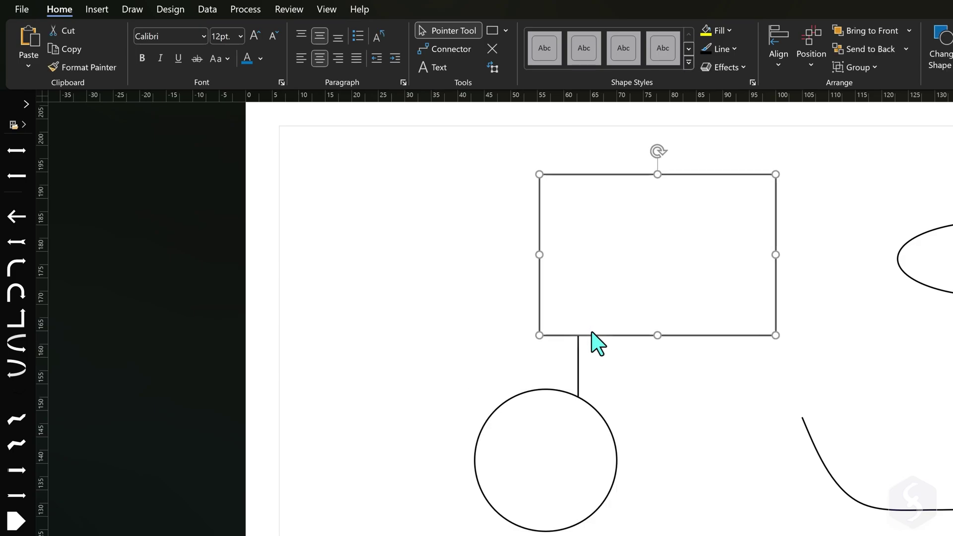
Draw a text box left of the rectangle and type 'This is Ms Visio'
{"action": "left_click", "coordinate": [673, 394]}
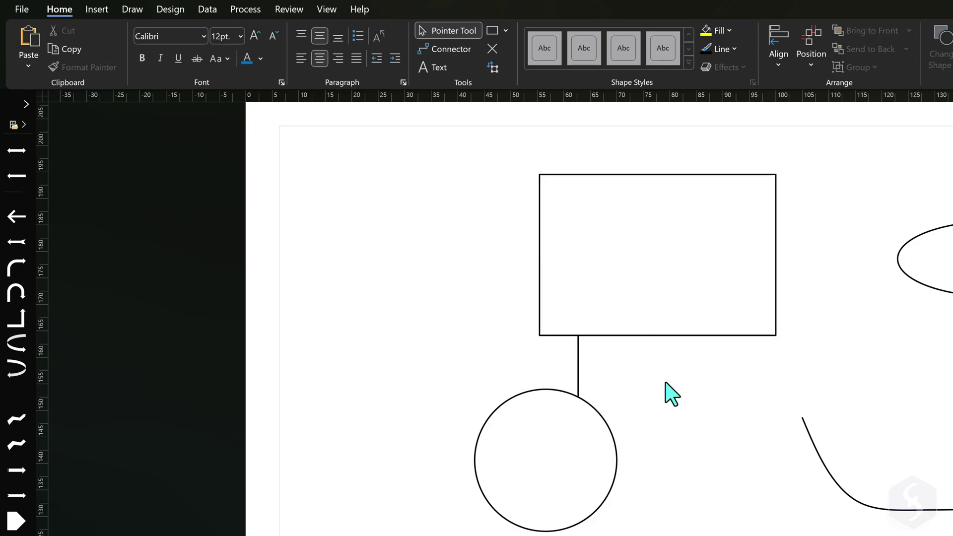
{"action": "left_click", "coordinate": [433, 68]}
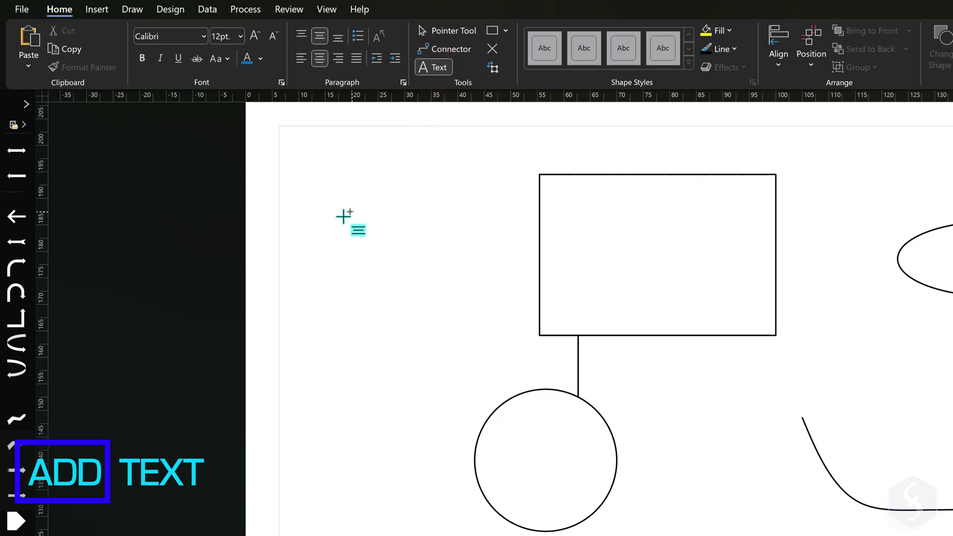
{"action": "left_click_drag", "start_coordinate": [310, 195], "coordinate": [498, 310]}
{"action": "type", "text": "This is M"}
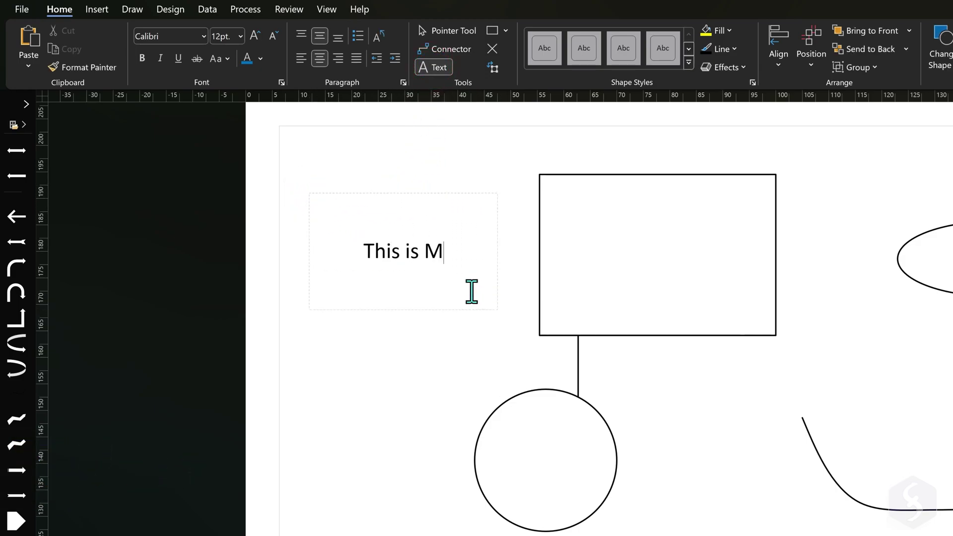
{"action": "type", "text": "s Visio"}
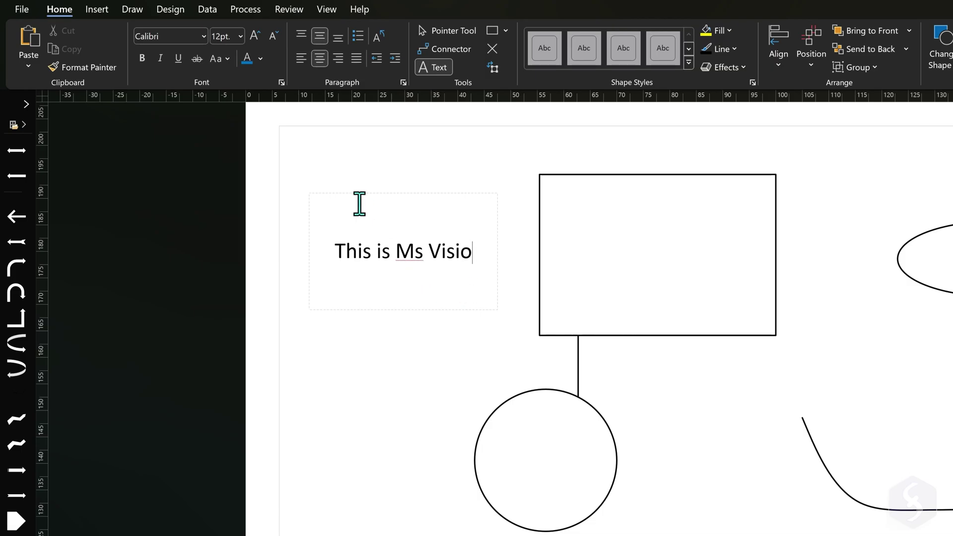
Keep Calibri, set the text to 24 pt, and try bold and italic before turning them off
{"action": "left_click", "coordinate": [203, 35]}
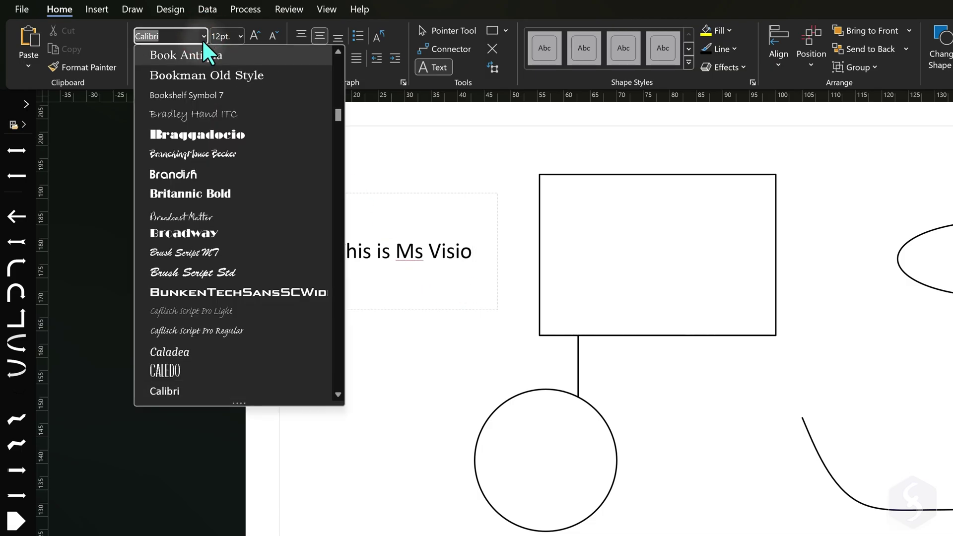
{"action": "key", "text": "Escape"}
{"action": "left_click", "coordinate": [240, 35]}
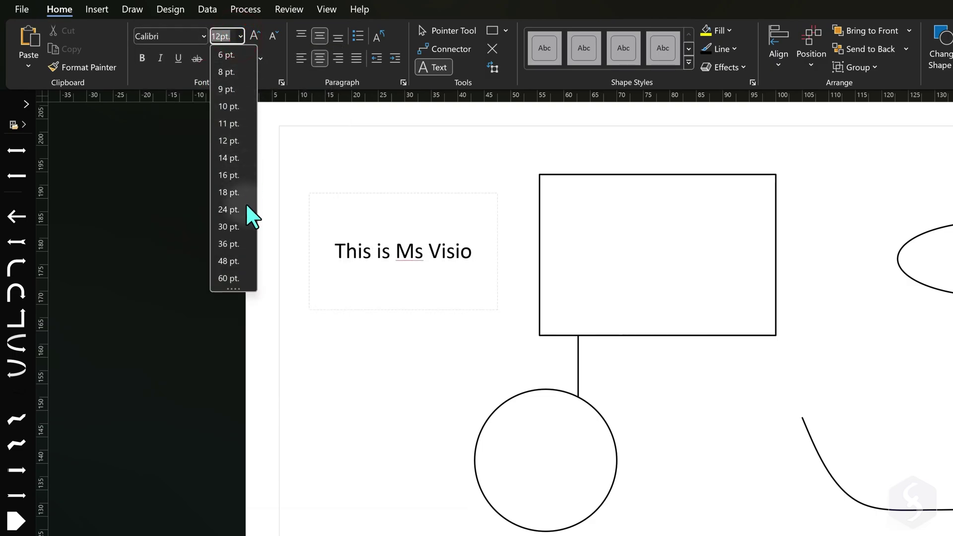
{"action": "left_click", "coordinate": [242, 209]}
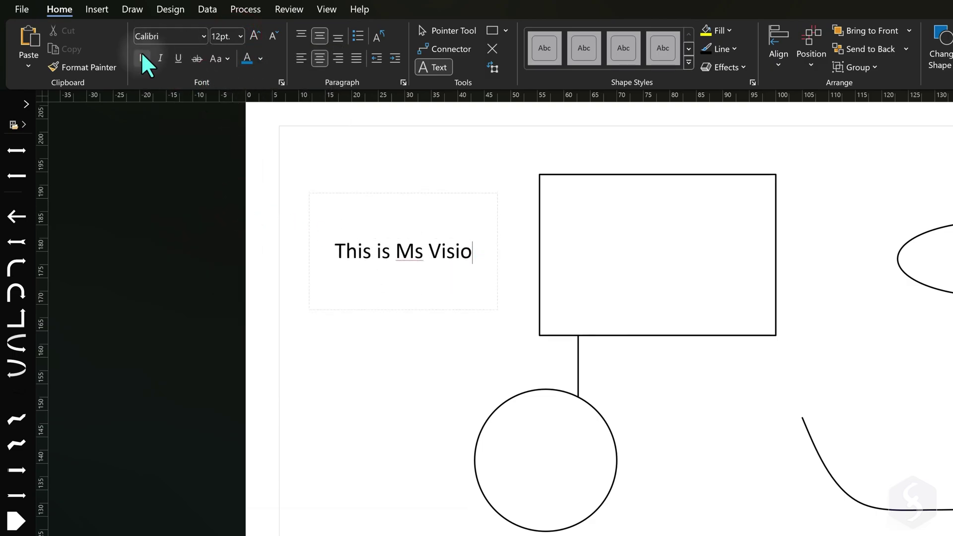
{"action": "left_click", "coordinate": [143, 57]}
{"action": "left_click", "coordinate": [142, 57]}
{"action": "left_click", "coordinate": [159, 58]}
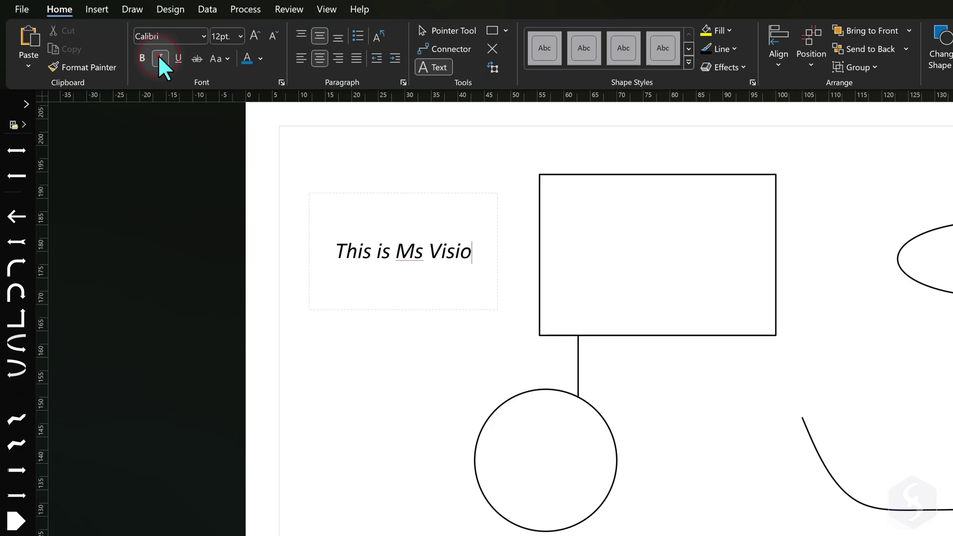
{"action": "left_click", "coordinate": [161, 59]}
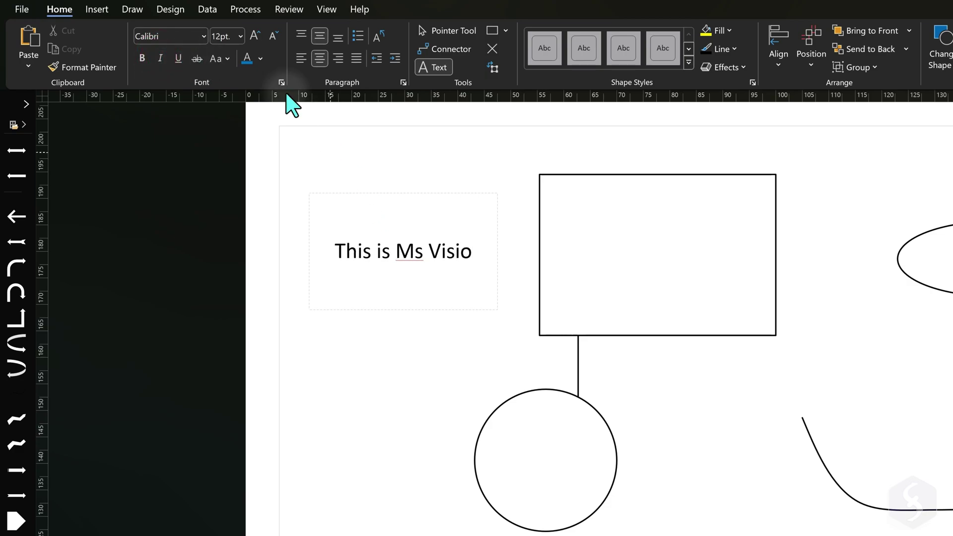
Colour the text red and make only the word 'Ms' bold
{"action": "left_click", "coordinate": [259, 59]}
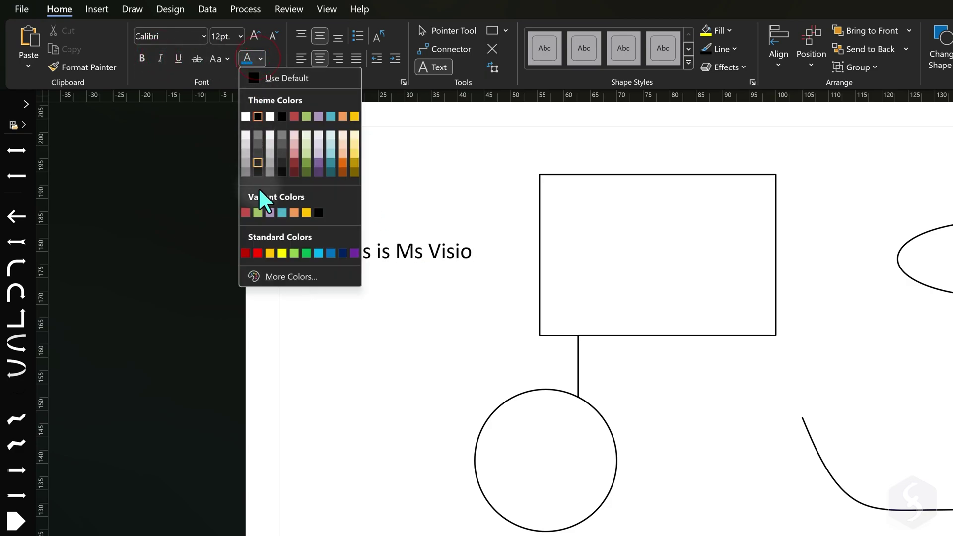
{"action": "left_click", "coordinate": [255, 252]}
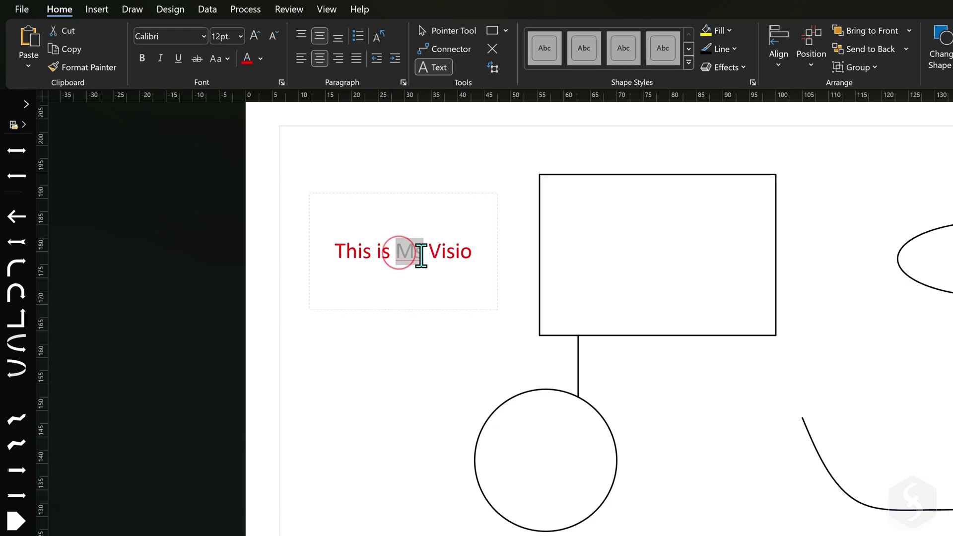
{"action": "left_click", "coordinate": [142, 59]}
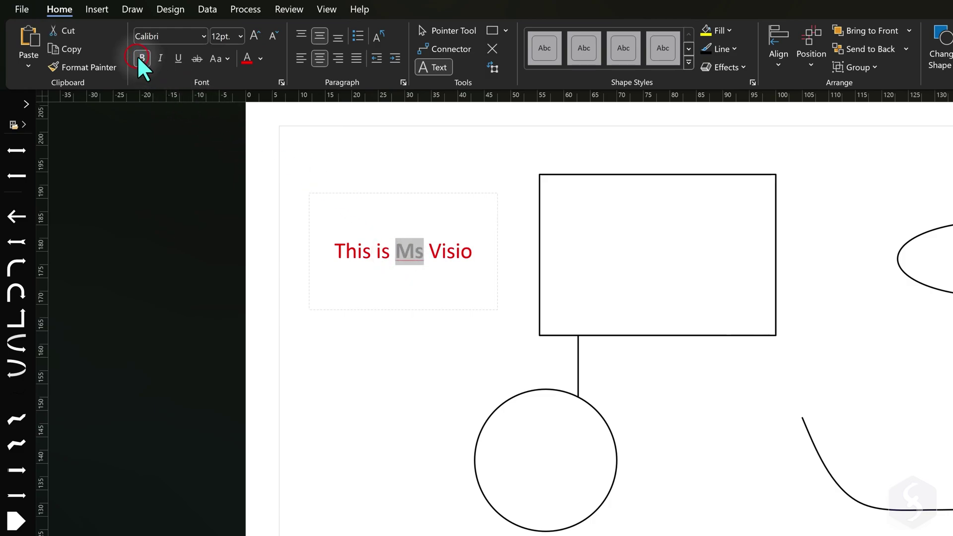
{"action": "left_click", "coordinate": [456, 252]}
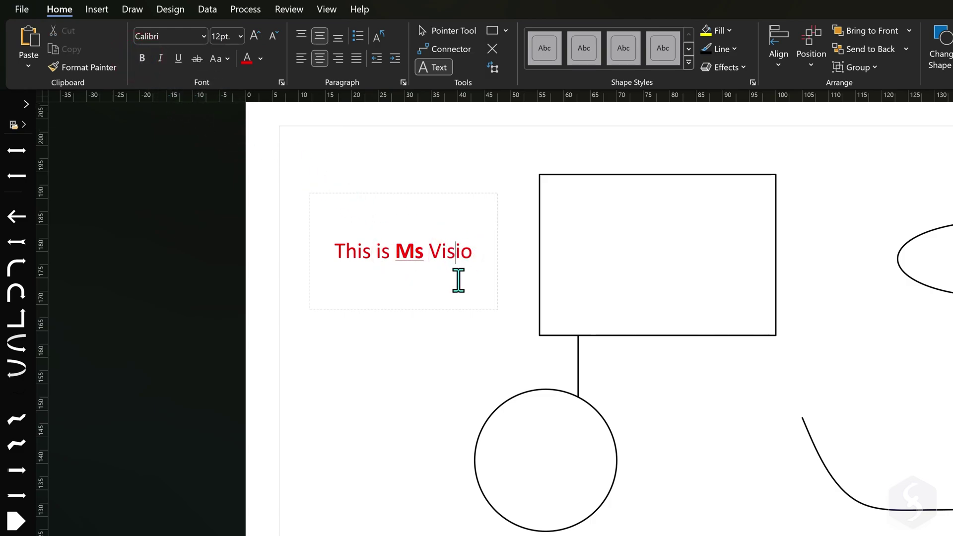
Select the text box and make it slightly narrower, keeping it upright
{"action": "key", "text": "ctrl+a"}
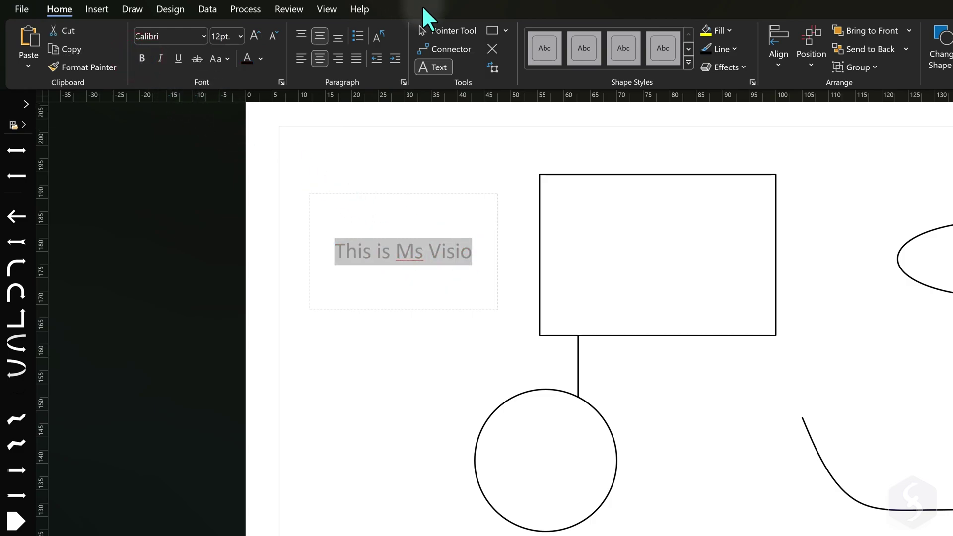
{"action": "left_click", "coordinate": [473, 31]}
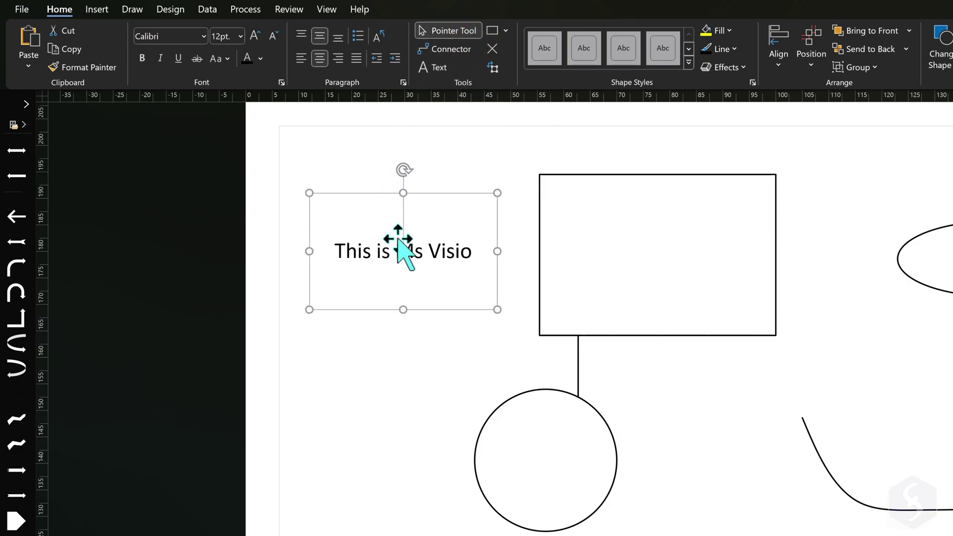
{"action": "left_click_drag", "start_coordinate": [399, 243], "coordinate": [437, 241]}
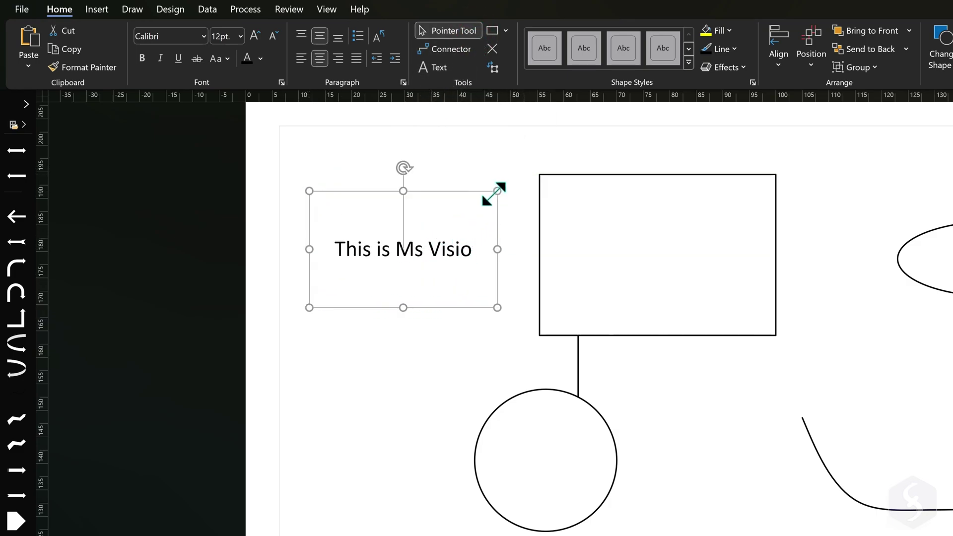
{"action": "mouse_move", "coordinate": [495, 193]}
{"action": "left_mouse_down"}
{"action": "mouse_move", "coordinate": [451, 219]}
{"action": "mouse_move", "coordinate": [490, 185]}
{"action": "mouse_move", "coordinate": [487, 195]}
{"action": "left_mouse_up"}
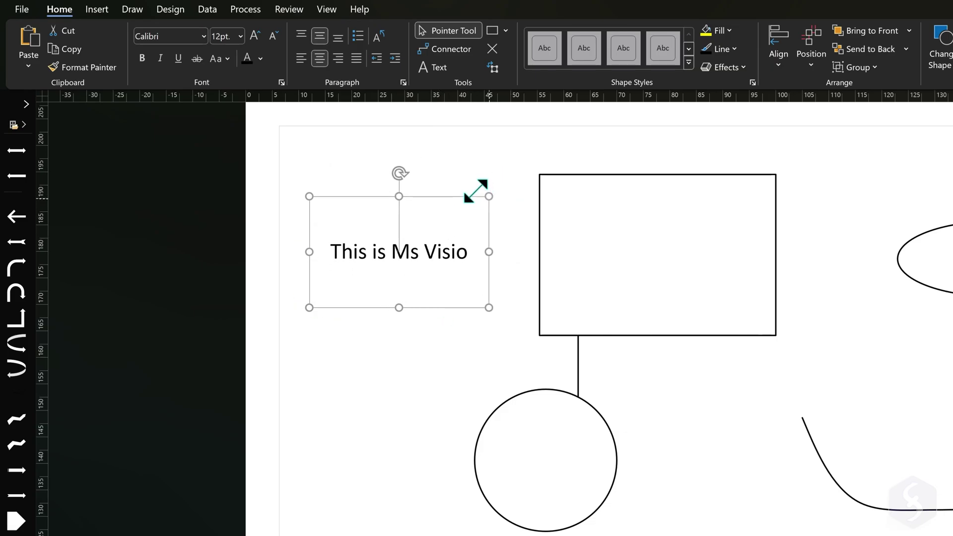
{"action": "mouse_move", "coordinate": [398, 174]}
{"action": "left_mouse_down"}
{"action": "mouse_move", "coordinate": [404, 162]}
{"action": "mouse_move", "coordinate": [400, 173]}
{"action": "left_mouse_up"}
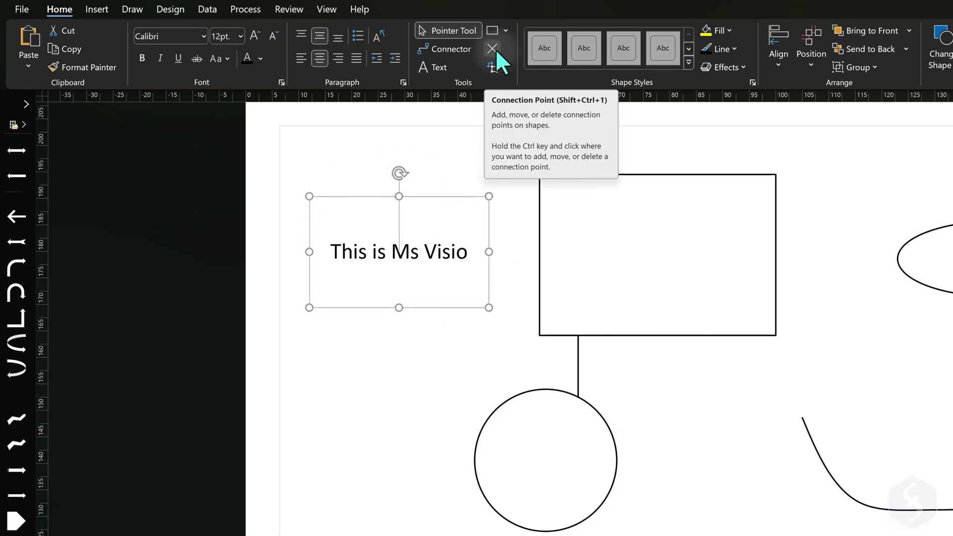
Add a connection point on the text box's right edge, connect it to the rectangle's left edge, then move it up-left
{"action": "left_click", "coordinate": [495, 49]}
{"action": "scroll", "coordinate": [497, 168], "scroll_direction": "up", "scroll_amount": 3}
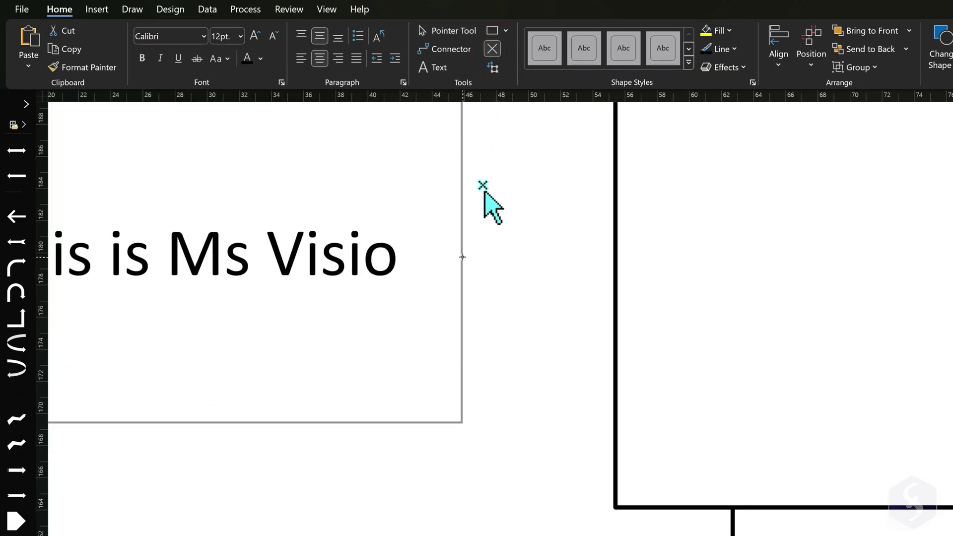
{"action": "left_click", "coordinate": [462, 257]}
{"action": "scroll", "coordinate": [462, 261], "scroll_direction": "down", "scroll_amount": 3}
{"action": "left_click", "coordinate": [453, 48]}
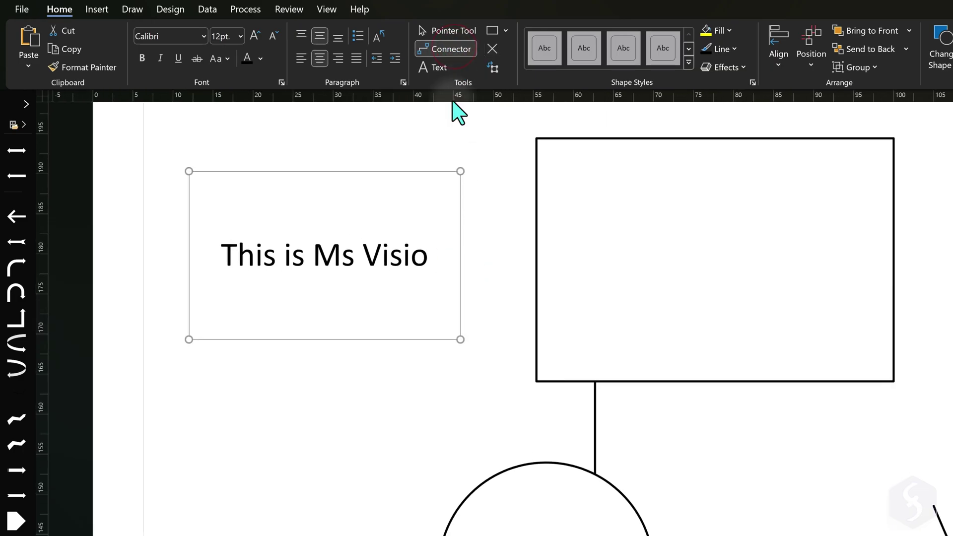
{"action": "left_click_drag", "start_coordinate": [461, 257], "coordinate": [581, 258]}
{"action": "left_click", "coordinate": [454, 32]}
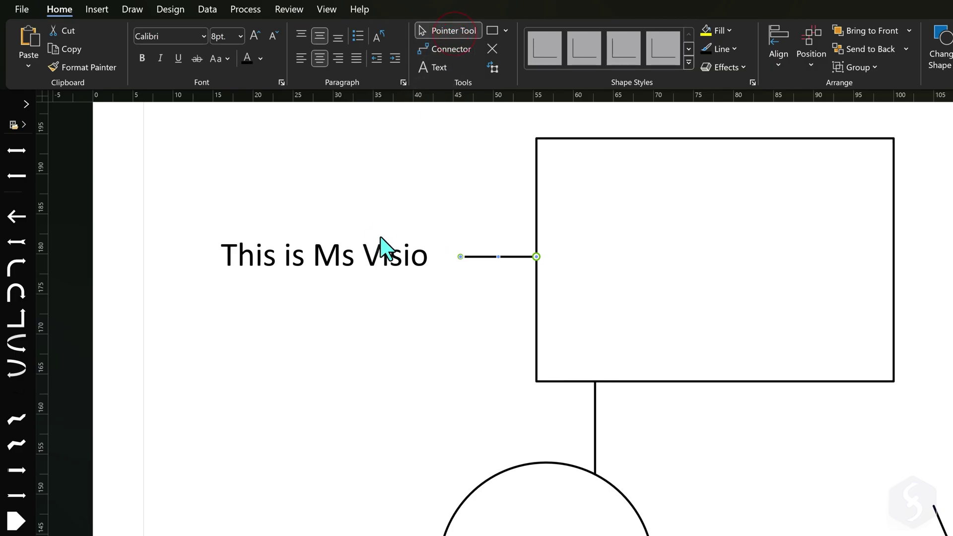
{"action": "left_click_drag", "start_coordinate": [375, 256], "coordinate": [395, 300]}
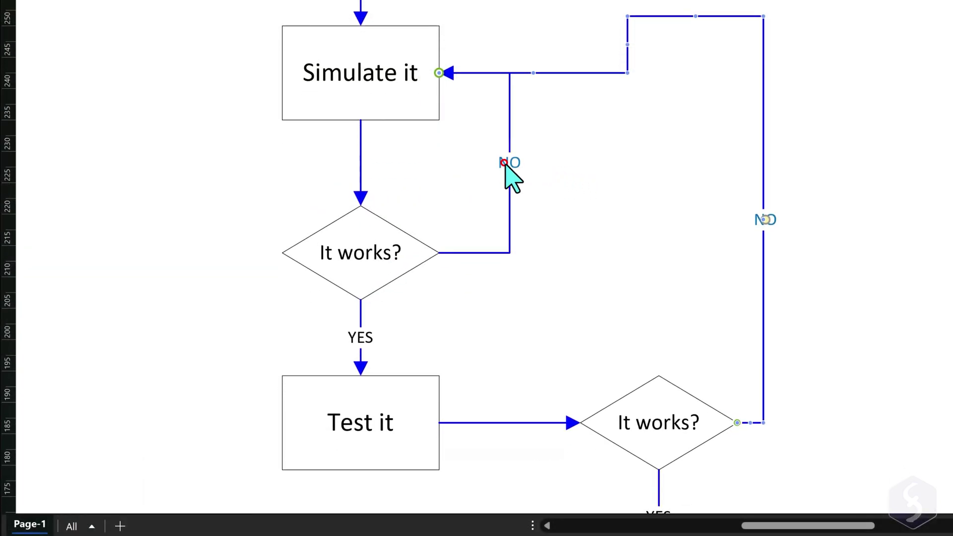
Type 'Rectangle' inside the rectangle and add a text label inside the circle
{"action": "left_click", "coordinate": [511, 164]}
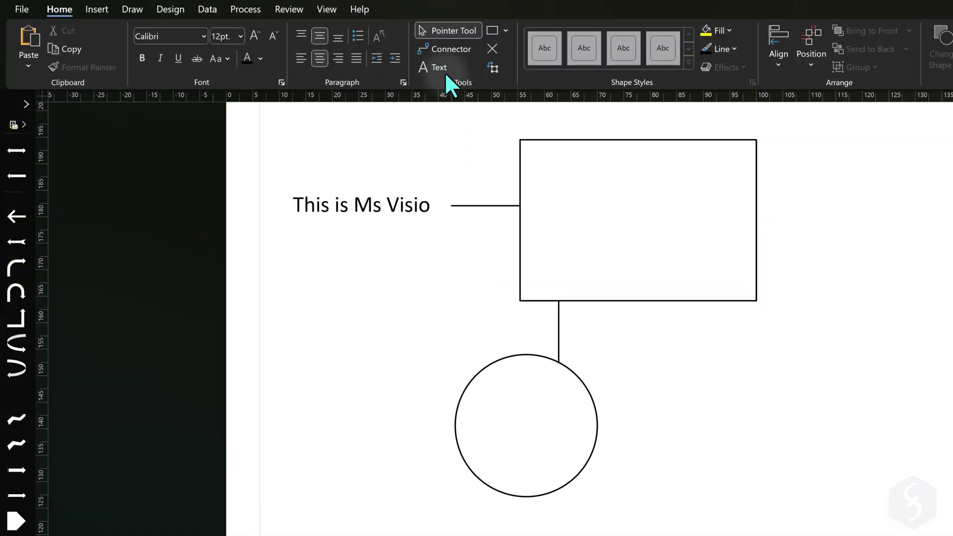
{"action": "left_click", "coordinate": [443, 70]}
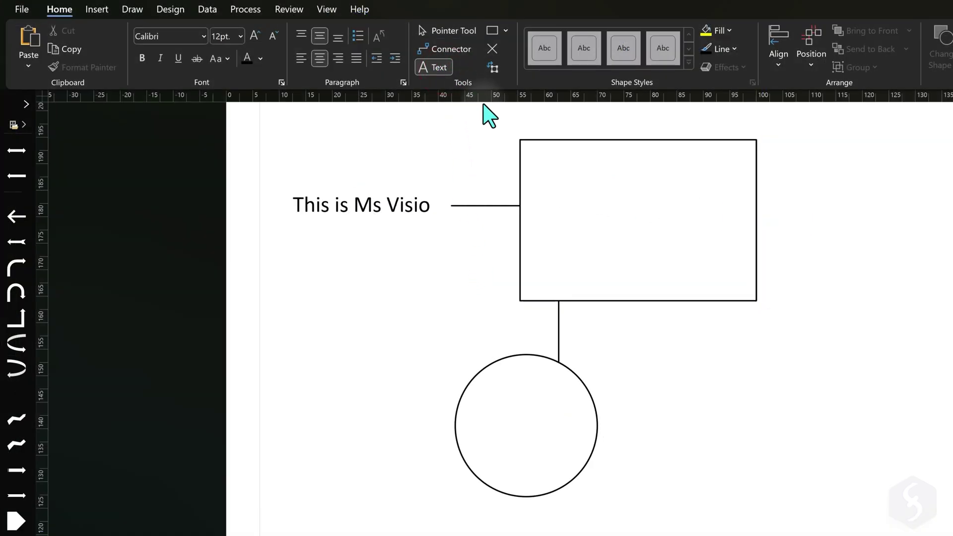
{"action": "left_click", "coordinate": [607, 218]}
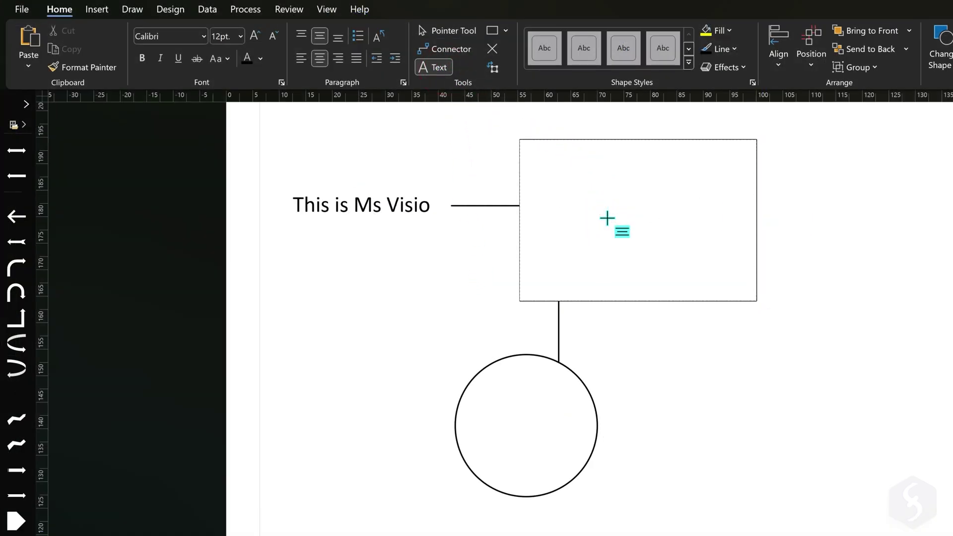
{"action": "type", "text": "Rectangle"}
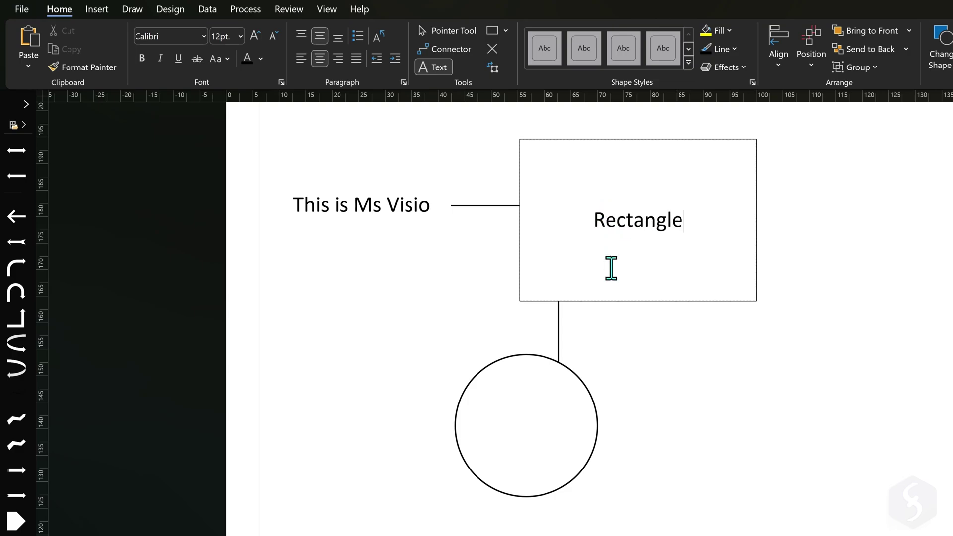
{"action": "left_click", "coordinate": [522, 422]}
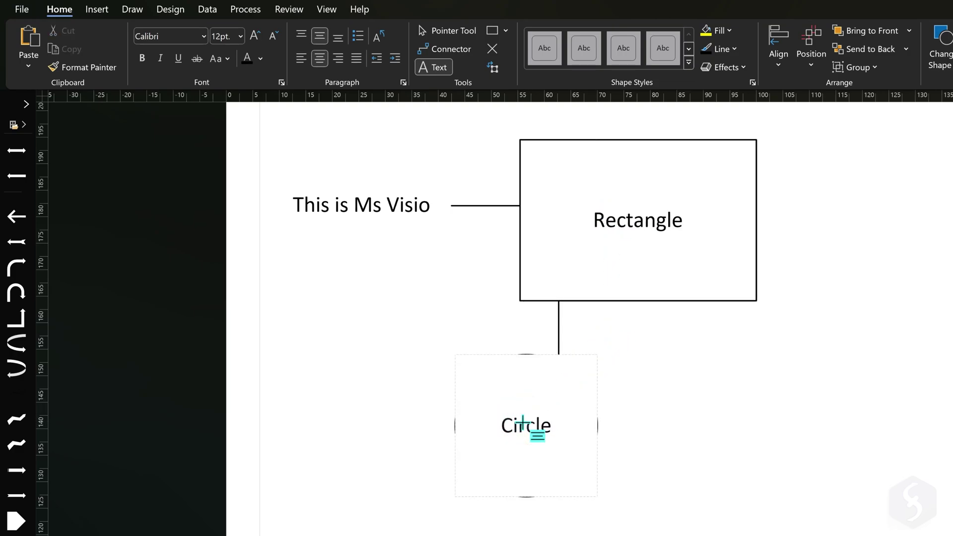
{"action": "left_click", "coordinate": [465, 32]}
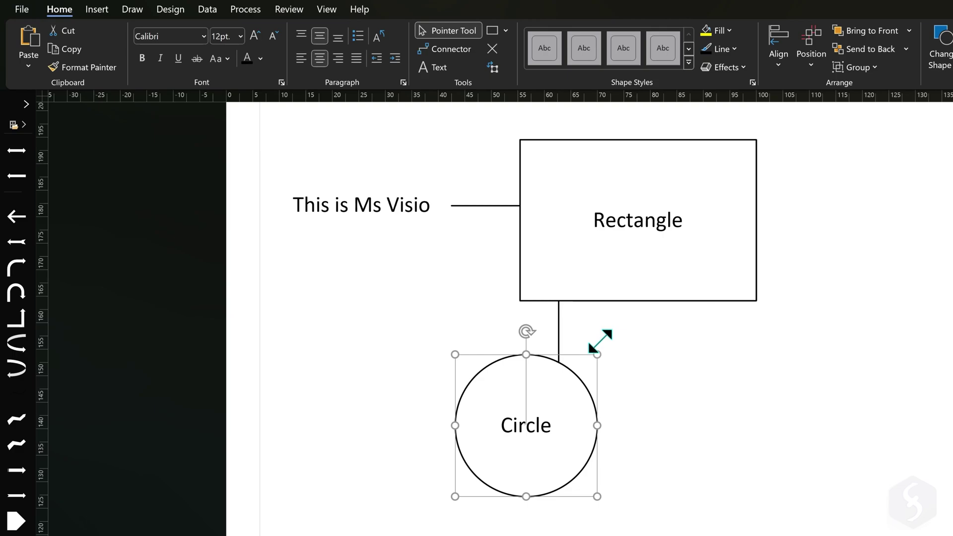
Shrink the circle slightly and make the Rectangle label bold and teal
{"action": "left_click_drag", "start_coordinate": [597, 354], "coordinate": [566, 370]}
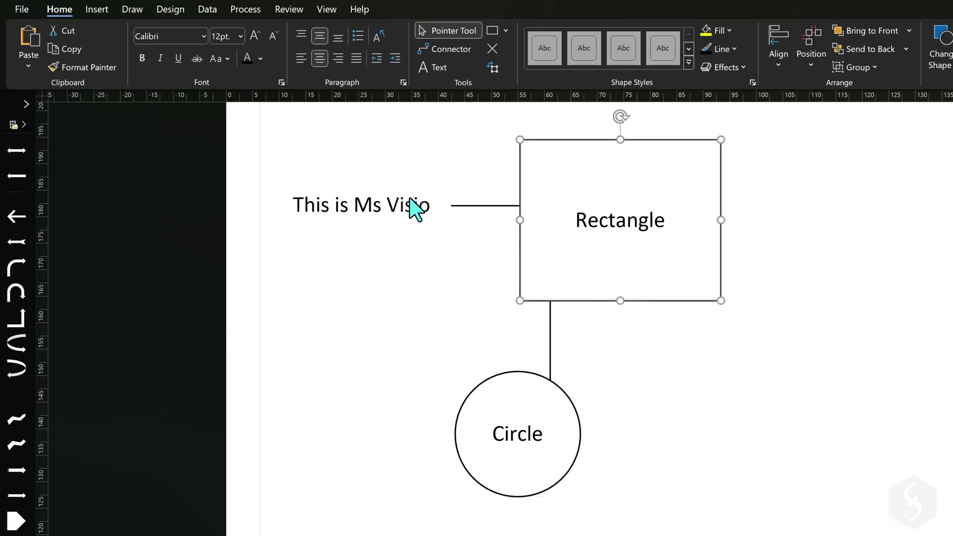
{"action": "left_click", "coordinate": [145, 58]}
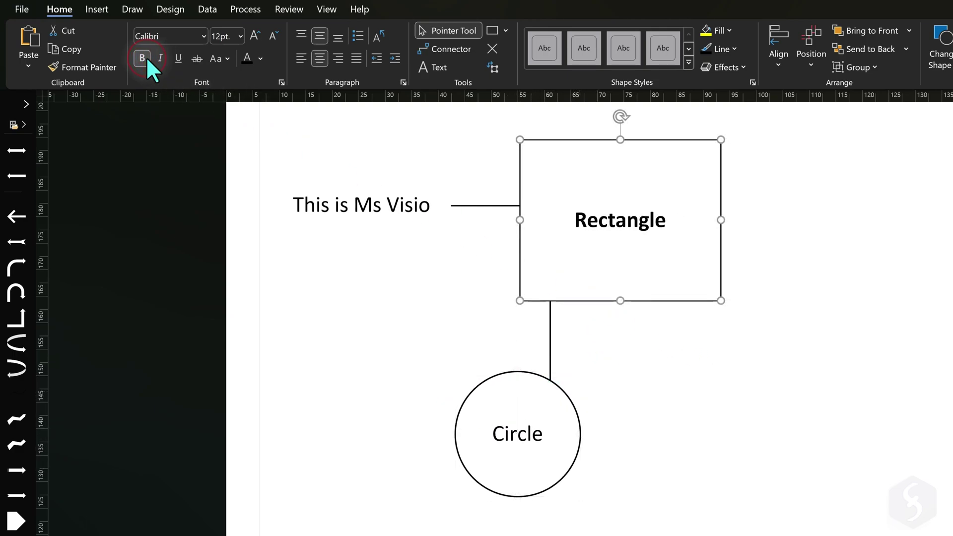
{"action": "left_click", "coordinate": [259, 59]}
{"action": "left_click", "coordinate": [282, 212]}
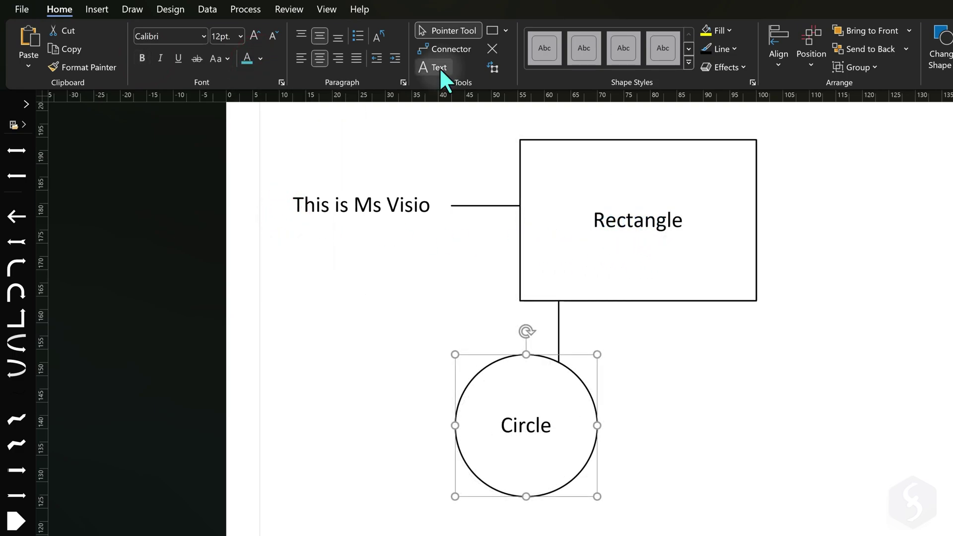
Label the connector 'connected', shift the label right, and detach its top end from the rectangle
{"action": "left_click", "coordinate": [440, 68]}
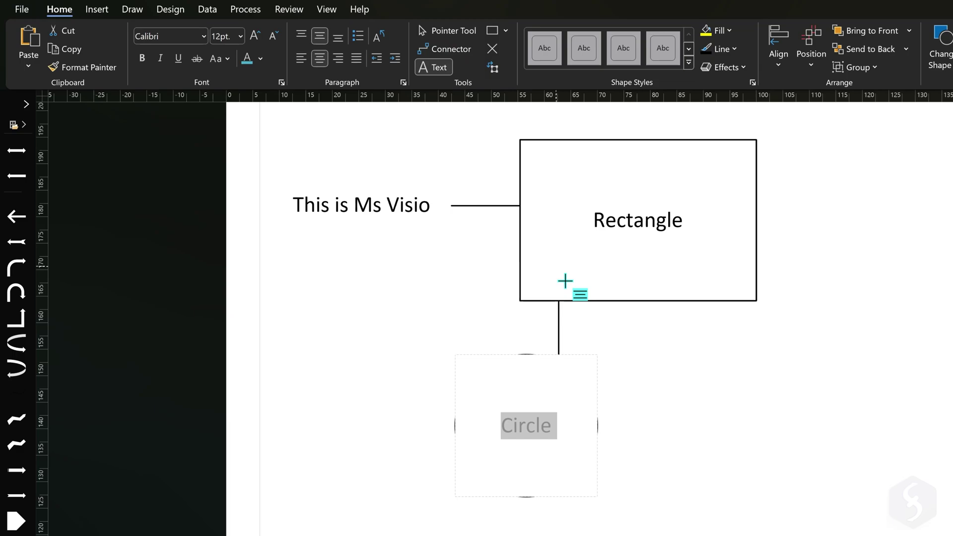
{"action": "left_click", "coordinate": [560, 326]}
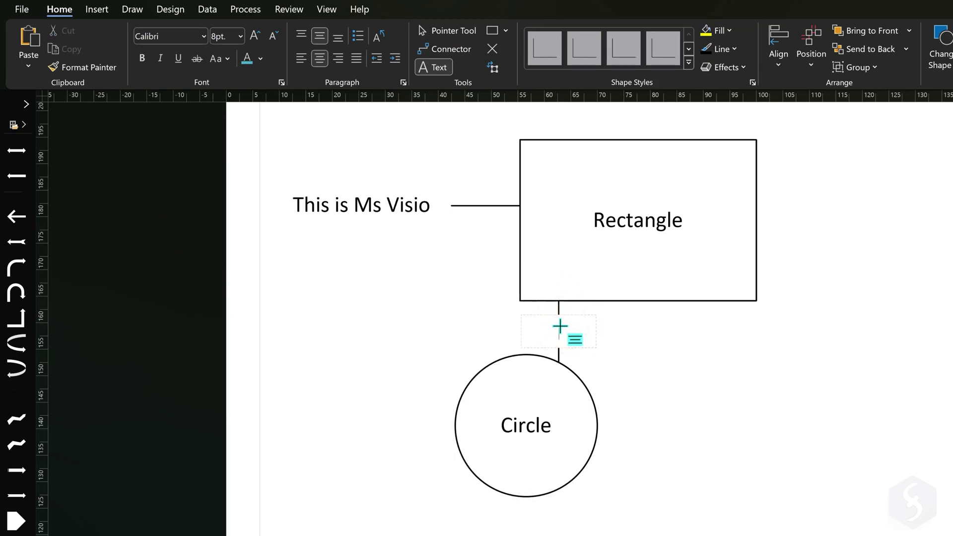
{"action": "left_click", "coordinate": [466, 32]}
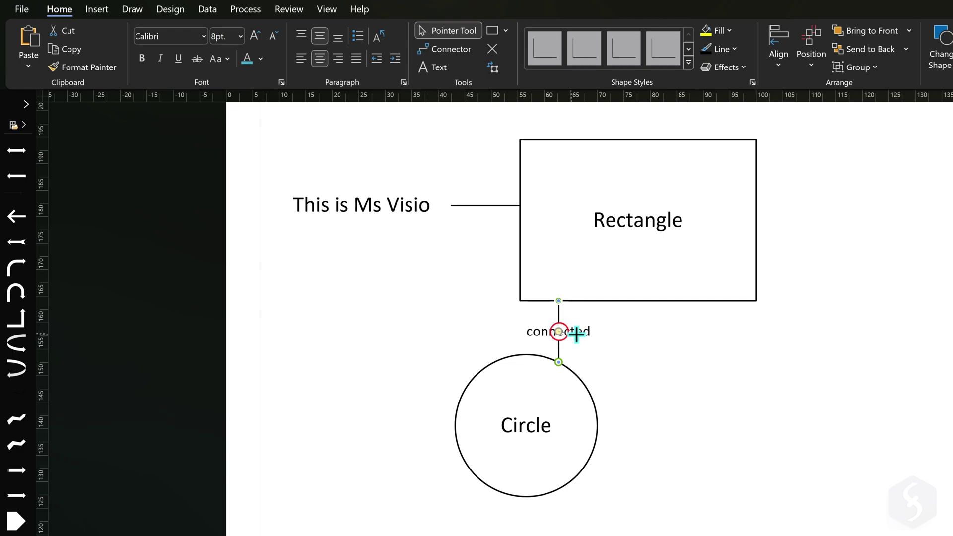
{"action": "left_click_drag", "start_coordinate": [576, 335], "coordinate": [600, 328]}
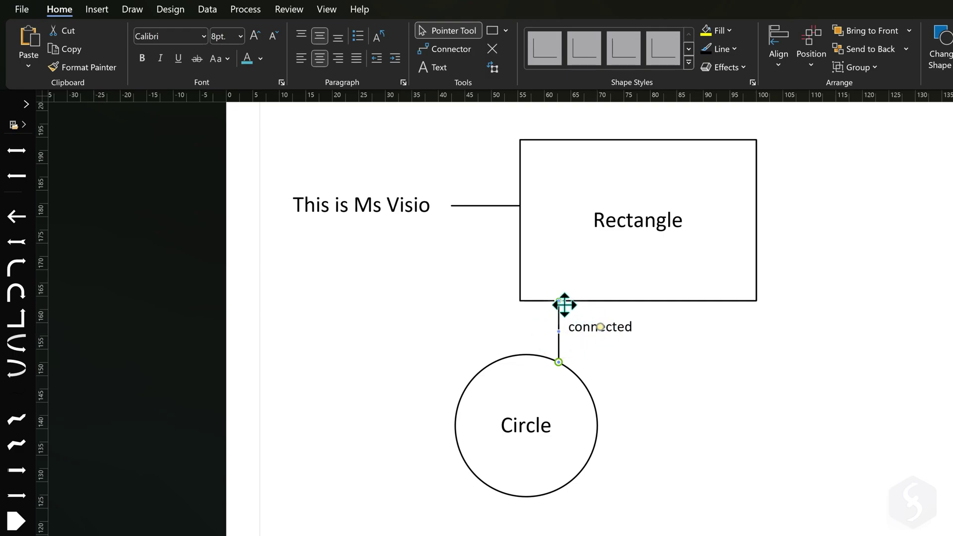
{"action": "left_click_drag", "start_coordinate": [543, 309], "coordinate": [425, 306]}
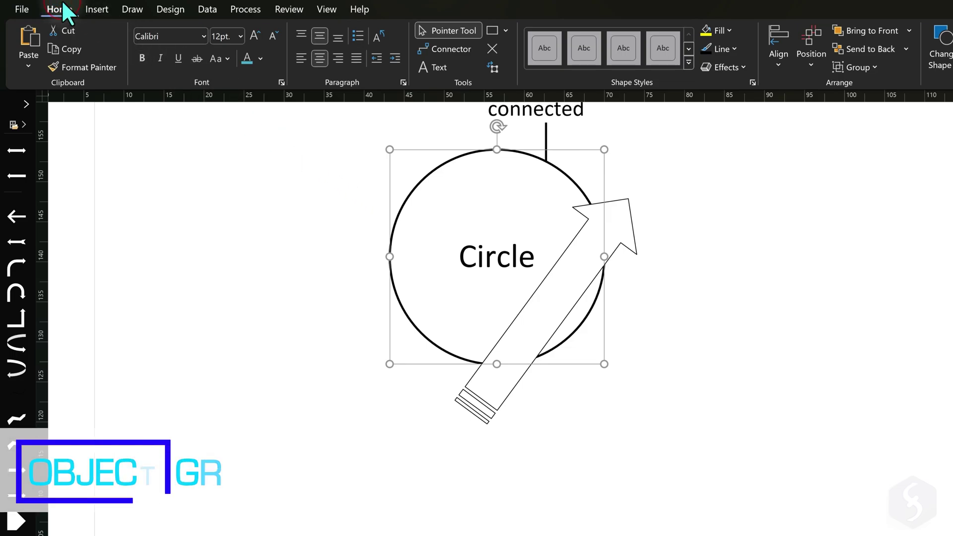
{"action": "left_click", "coordinate": [910, 30]}
{"action": "left_click", "coordinate": [889, 67]}
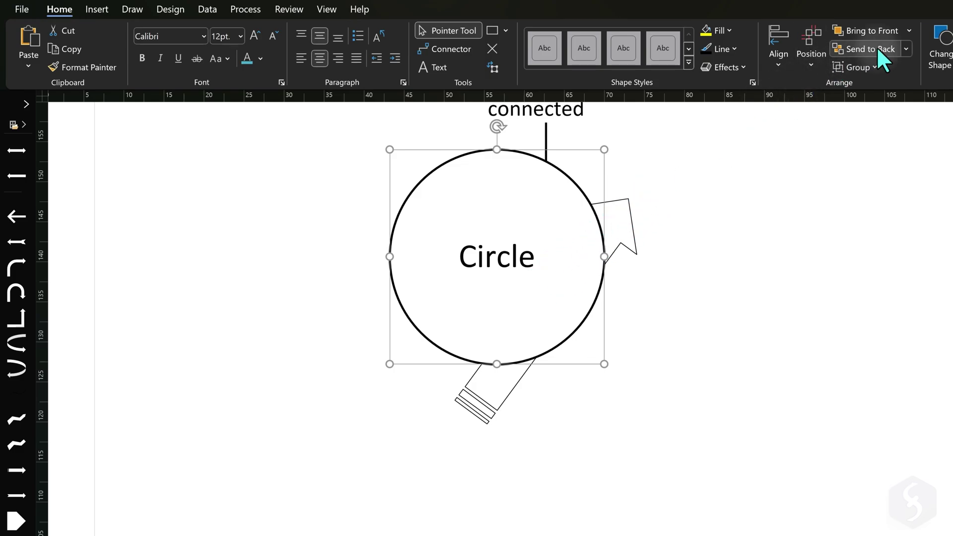
{"action": "left_click", "coordinate": [893, 49]}
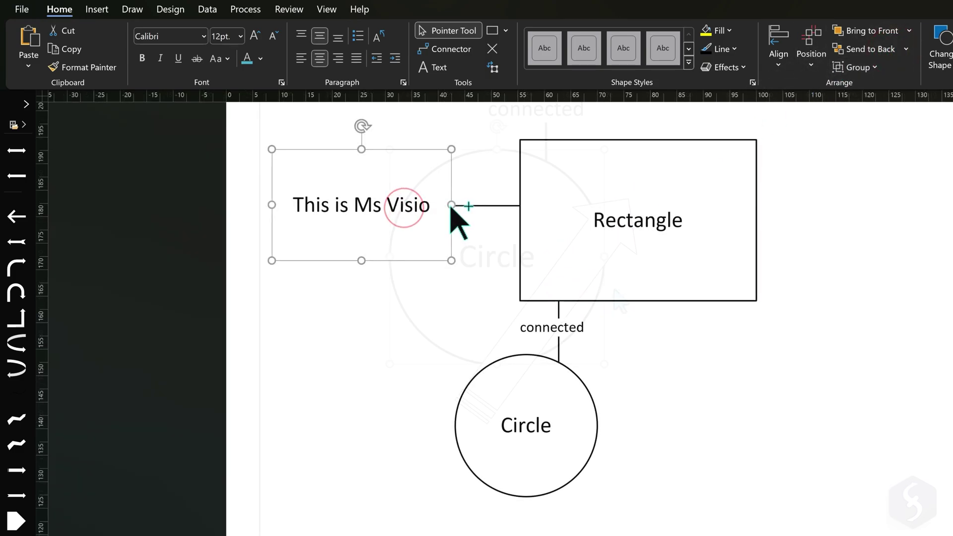
Select the connectors, Rectangle and Circle, nudge them right, then back left
{"action": "left_click", "coordinate": [472, 205], "text": "shift"}
{"action": "left_click", "coordinate": [585, 301], "text": "shift"}
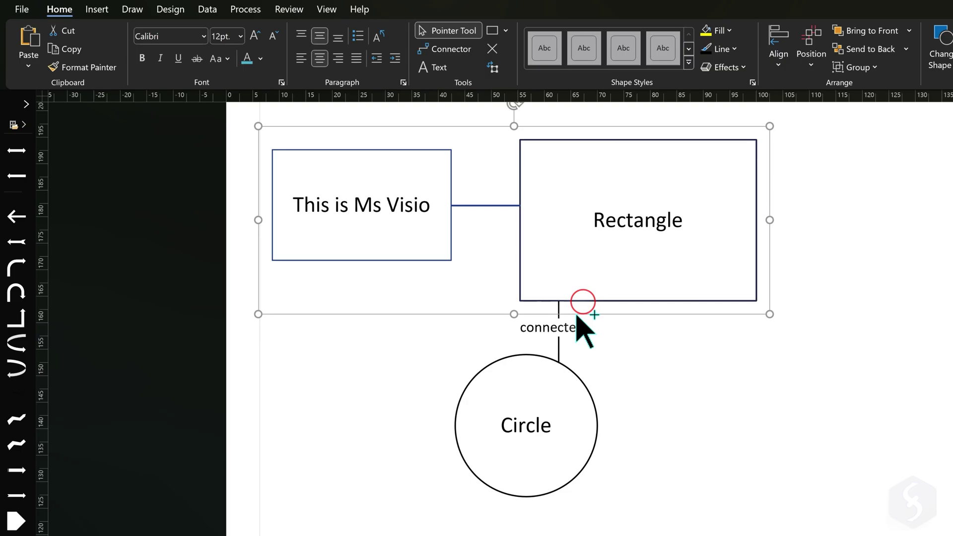
{"action": "left_click", "coordinate": [559, 349], "text": "shift"}
{"action": "left_click", "coordinate": [596, 399], "text": "shift"}
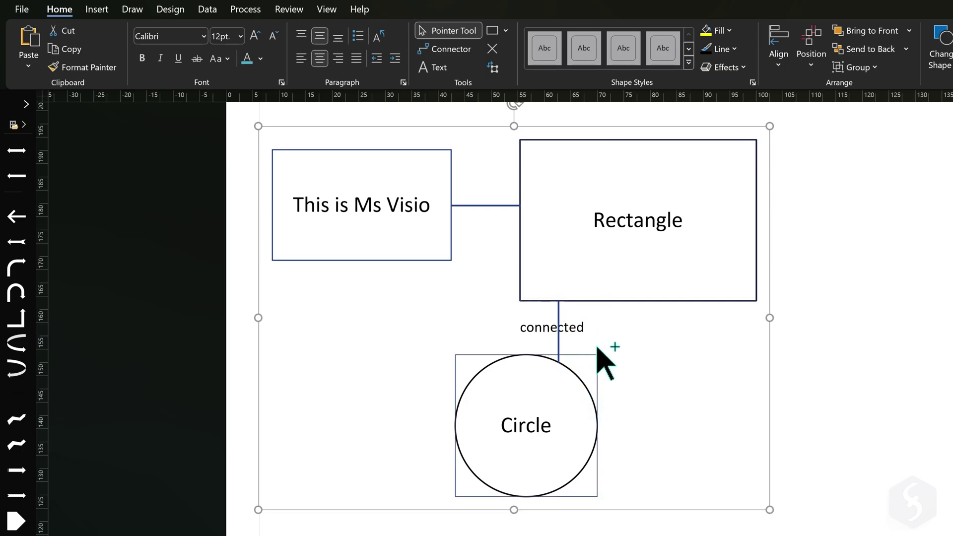
{"action": "mouse_move", "coordinate": [605, 302]}
{"action": "left_mouse_down"}
{"action": "mouse_move", "coordinate": [696, 300]}
{"action": "mouse_move", "coordinate": [632, 287]}
{"action": "mouse_move", "coordinate": [616, 304]}
{"action": "left_mouse_up"}
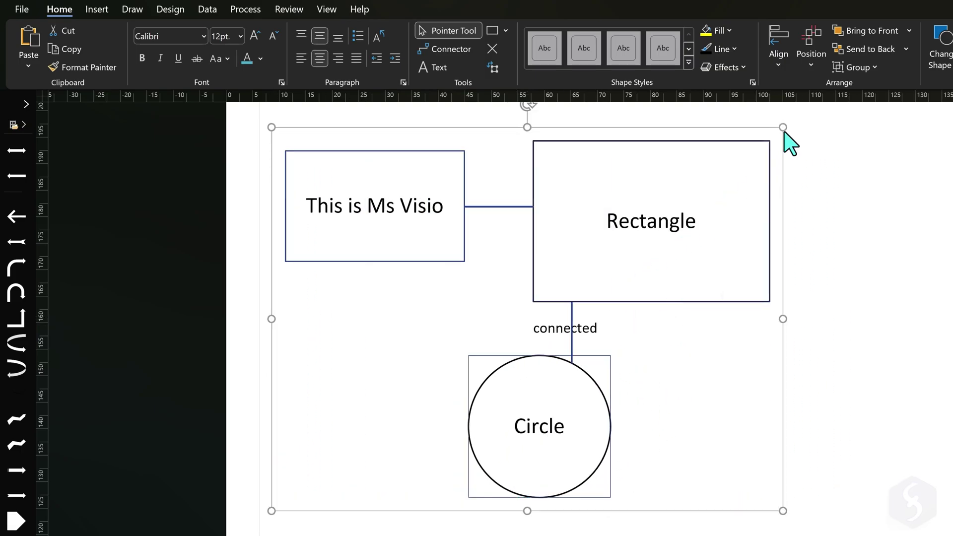
{"action": "left_click_drag", "start_coordinate": [784, 127], "coordinate": [570, 244]}
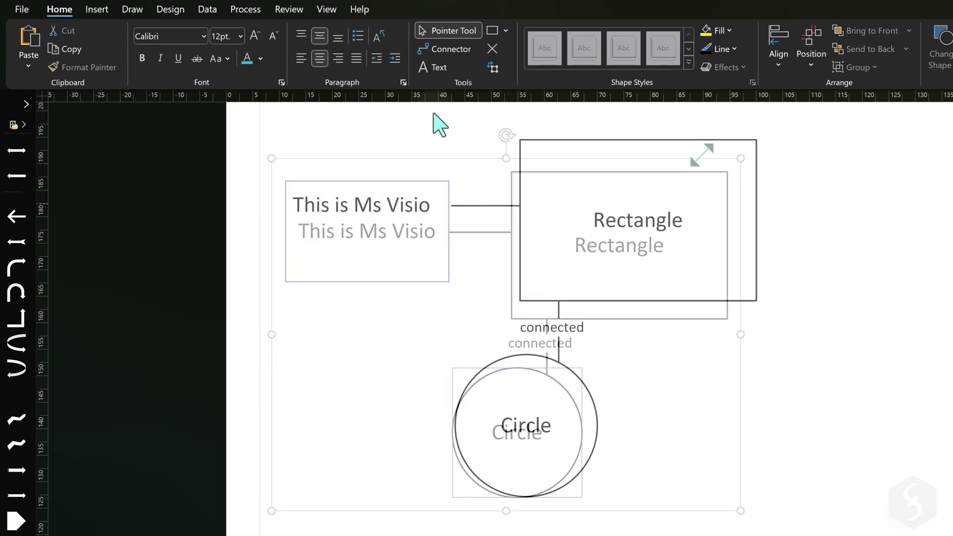
Select the 'This is Ms Visio' text box, both connectors, Rectangle and Circle, and shift them slightly right
{"action": "left_click", "coordinate": [454, 31]}
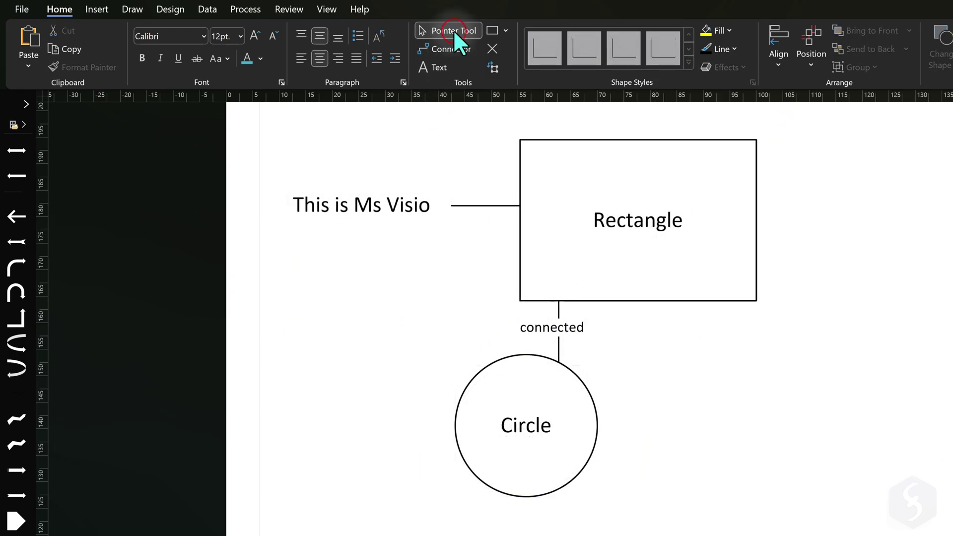
{"action": "left_click", "coordinate": [389, 219]}
{"action": "left_click", "coordinate": [490, 205], "text": "shift"}
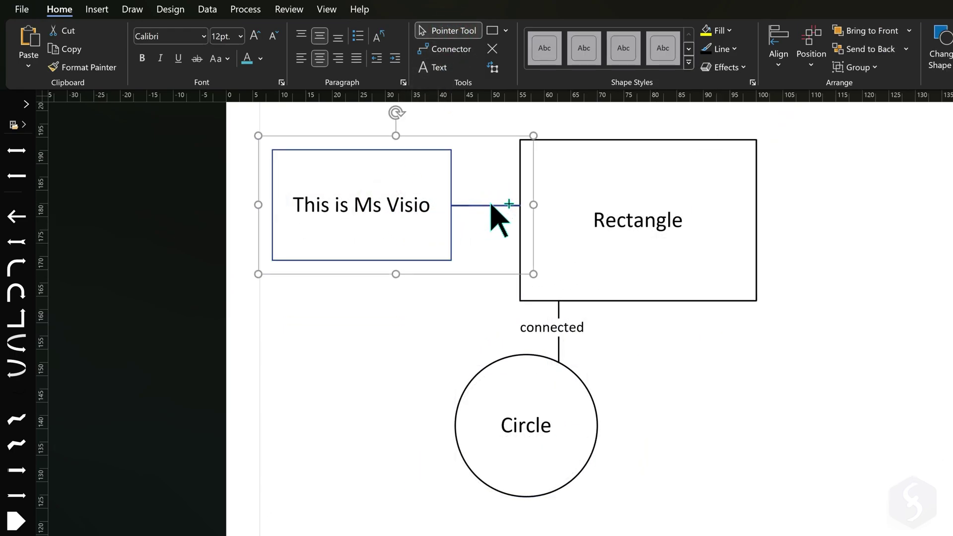
{"action": "left_click", "coordinate": [519, 271], "text": "shift"}
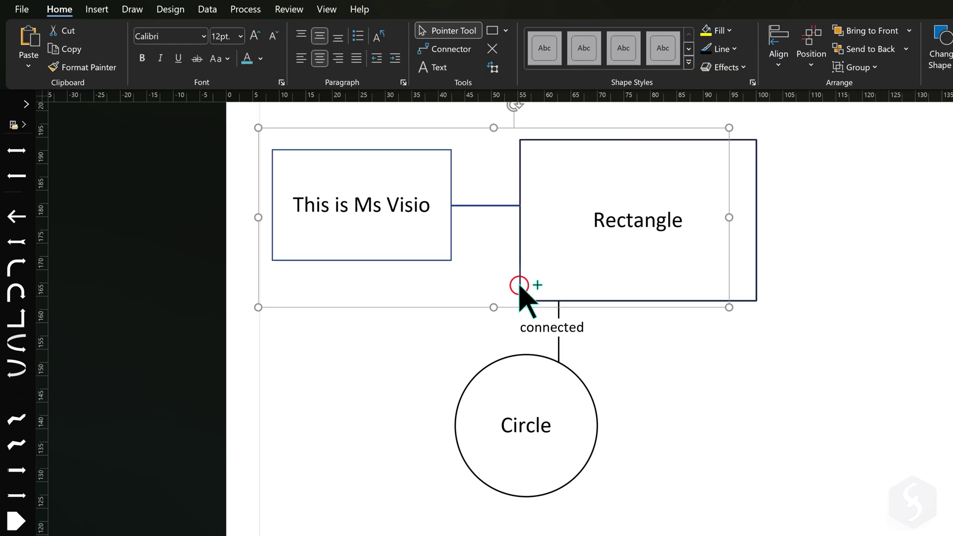
{"action": "left_click", "coordinate": [560, 348], "text": "shift"}
{"action": "left_click", "coordinate": [597, 406], "text": "shift"}
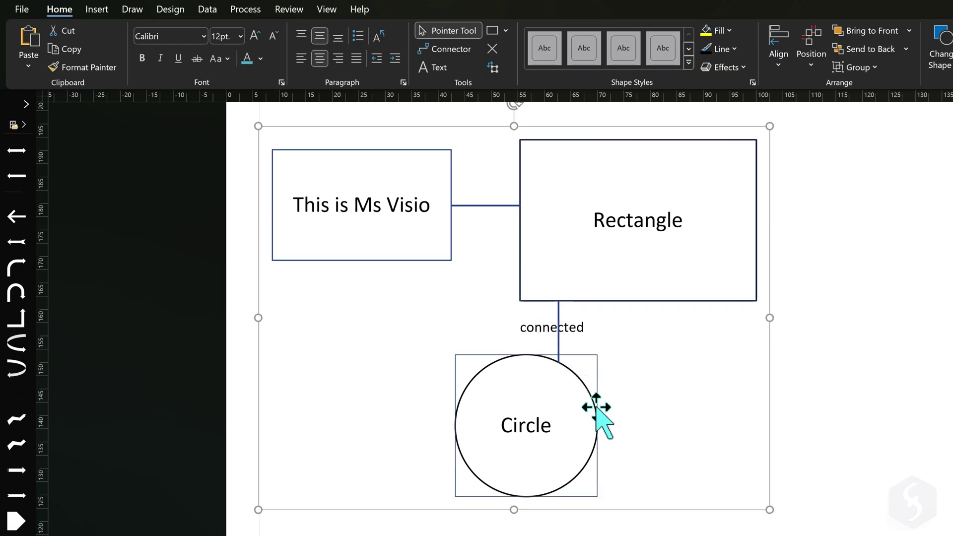
{"action": "left_click_drag", "start_coordinate": [596, 407], "coordinate": [619, 405]}
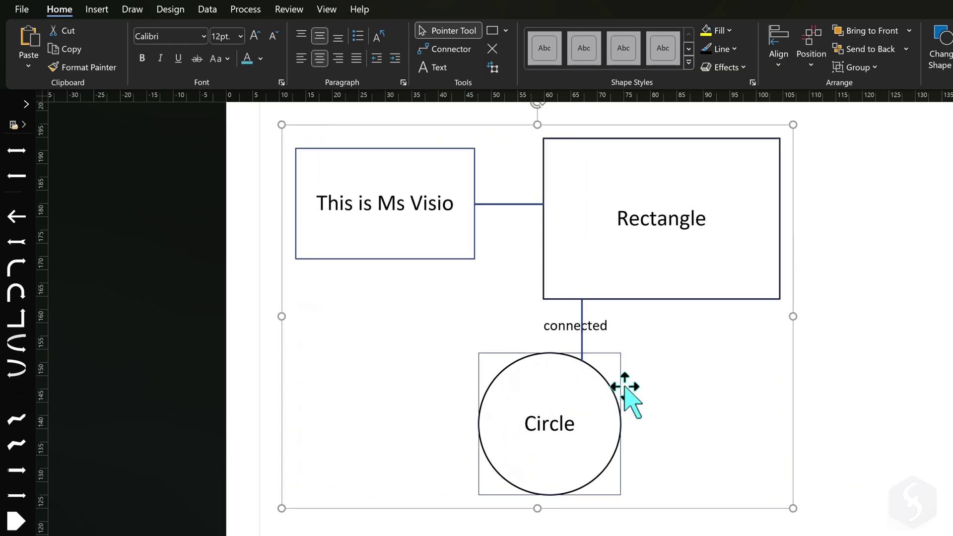
Group the selected shapes and nudge the group slightly left
{"action": "right_click", "coordinate": [644, 301]}
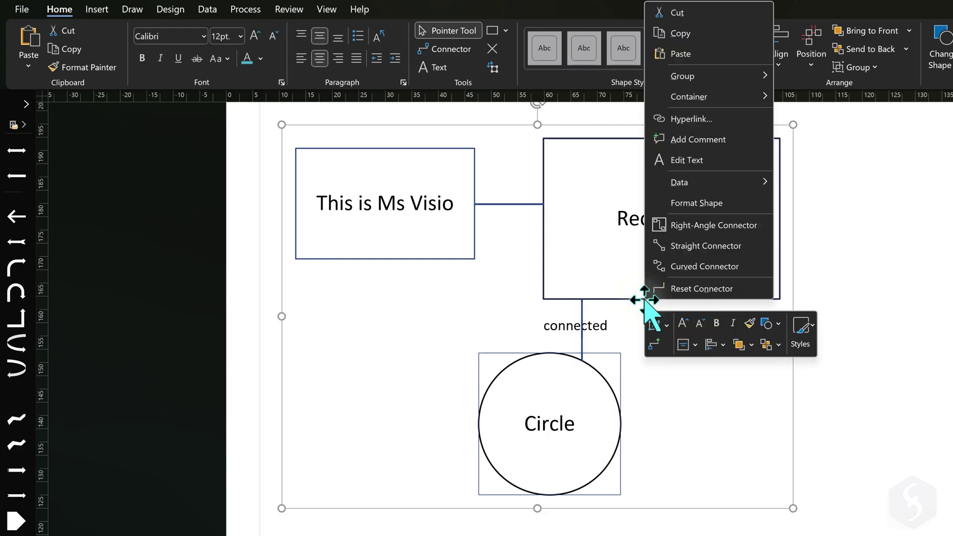
{"action": "mouse_move", "coordinate": [713, 76]}
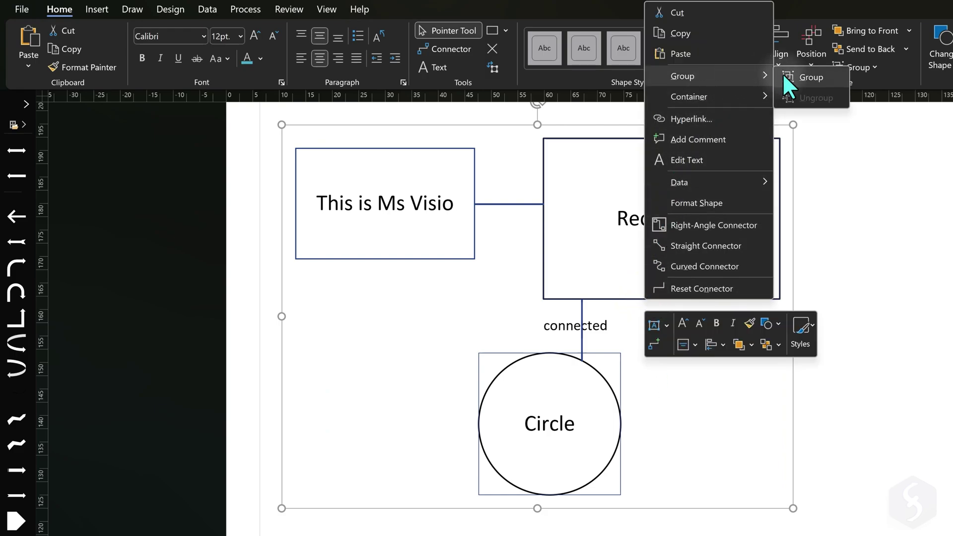
{"action": "left_click", "coordinate": [798, 77]}
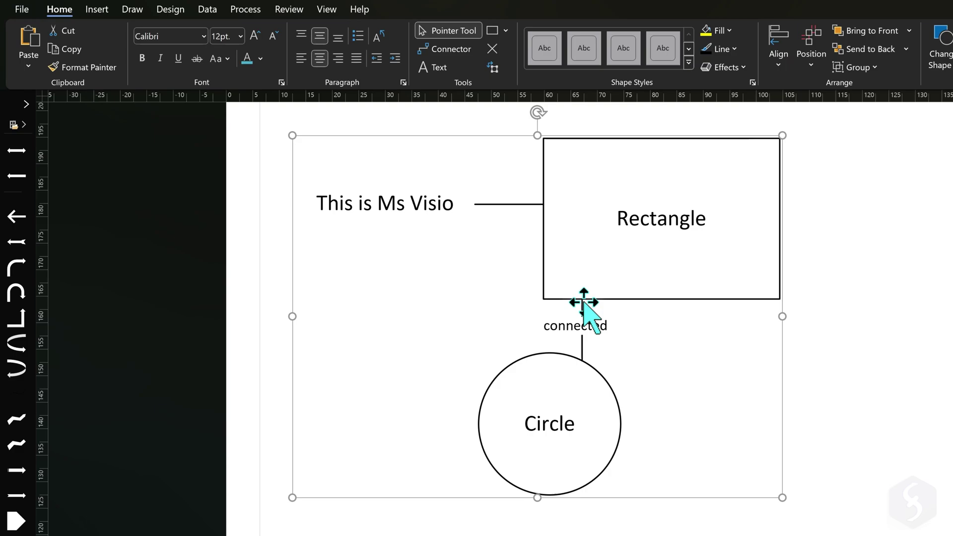
{"action": "left_click", "coordinate": [833, 293]}
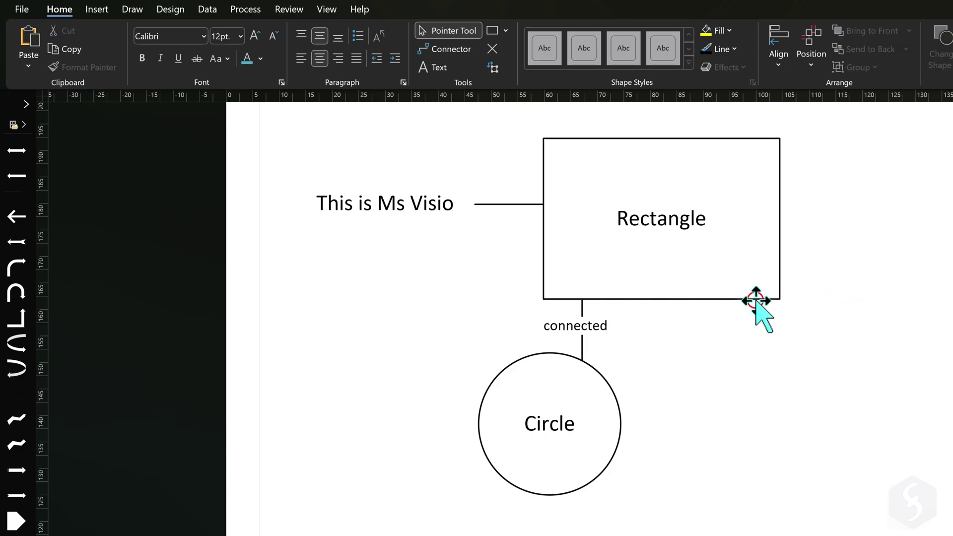
{"action": "left_click_drag", "start_coordinate": [756, 301], "coordinate": [750, 303]}
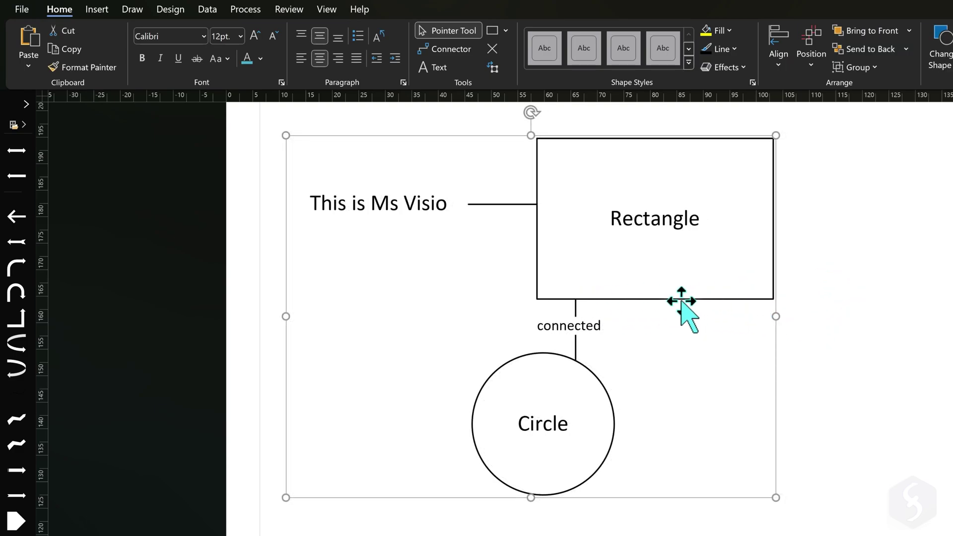
Move the Circle inside the group up and to the left
{"action": "left_click", "coordinate": [648, 300]}
{"action": "left_click", "coordinate": [578, 339]}
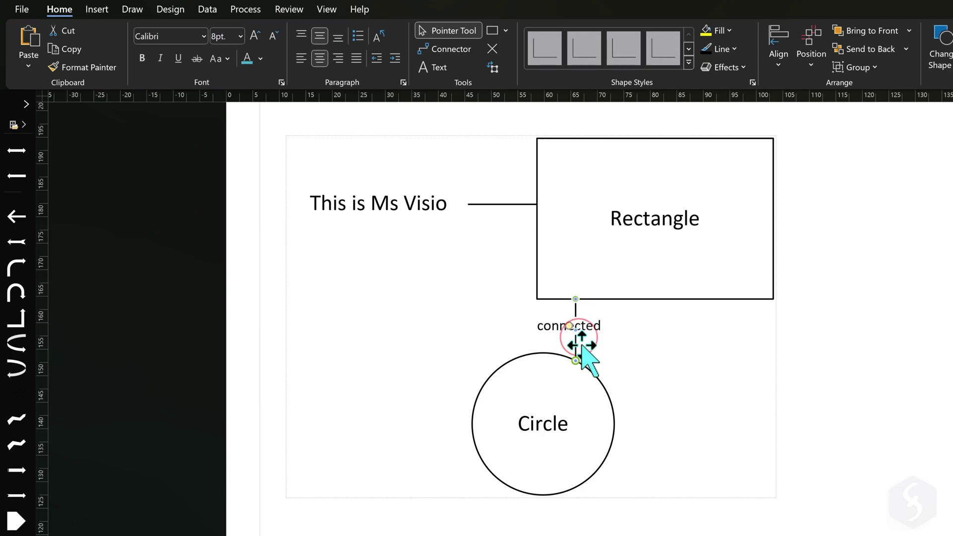
{"action": "left_click", "coordinate": [602, 389]}
{"action": "left_click_drag", "start_coordinate": [602, 389], "coordinate": [546, 361]}
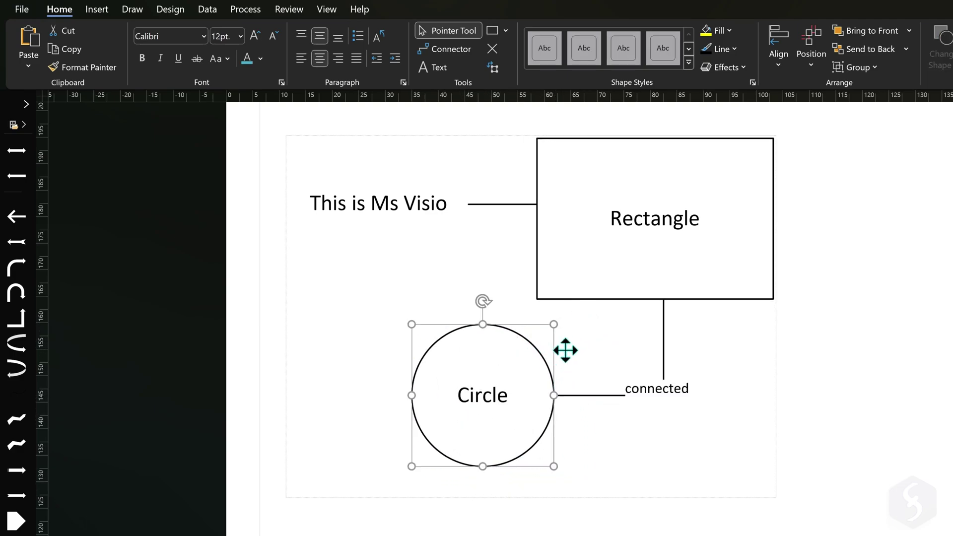
{"action": "left_click", "coordinate": [840, 344]}
Ungroup the shapes, then select the Rectangle and the connector below it
{"action": "left_click", "coordinate": [698, 303]}
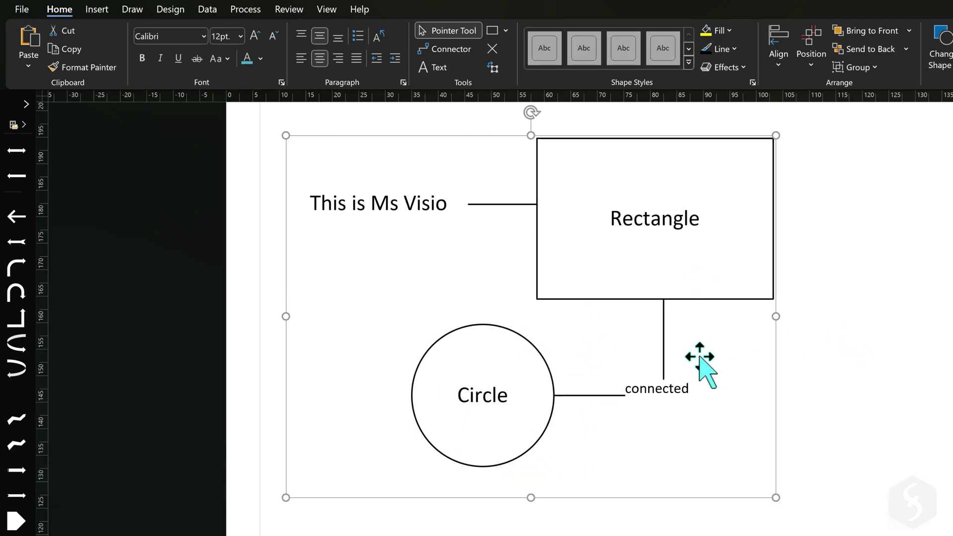
{"action": "right_click", "coordinate": [700, 300]}
{"action": "mouse_move", "coordinate": [743, 376]}
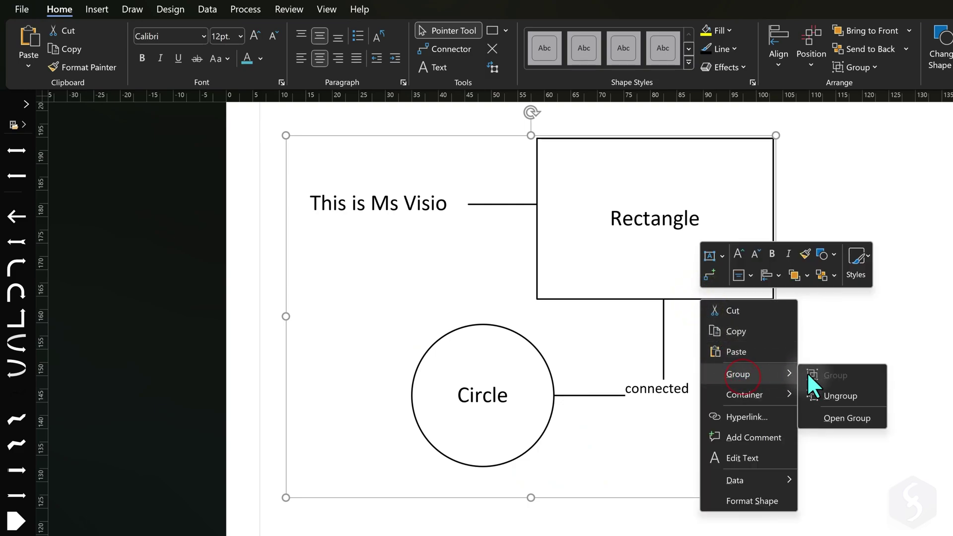
{"action": "left_click", "coordinate": [839, 396]}
{"action": "left_click", "coordinate": [856, 404]}
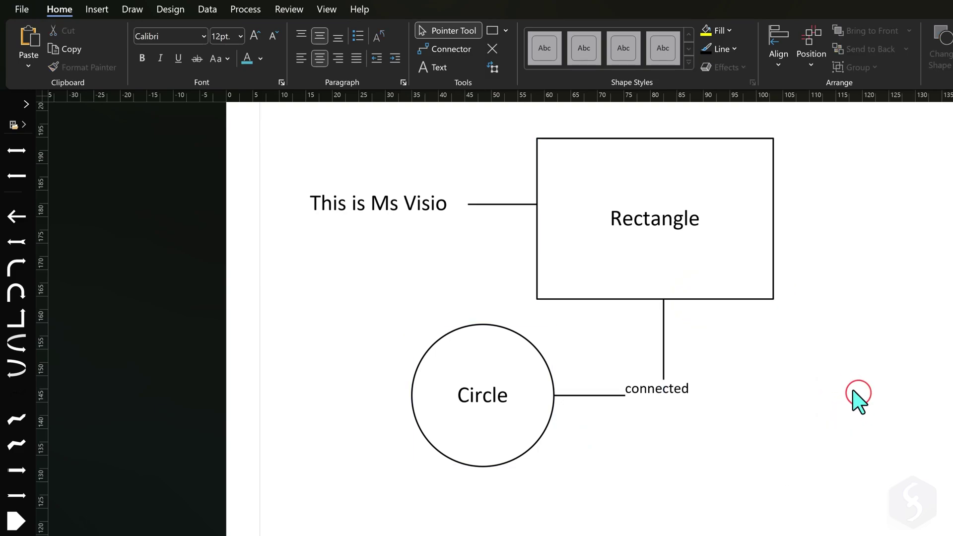
{"action": "left_click", "coordinate": [700, 300]}
{"action": "left_click", "coordinate": [666, 341]}
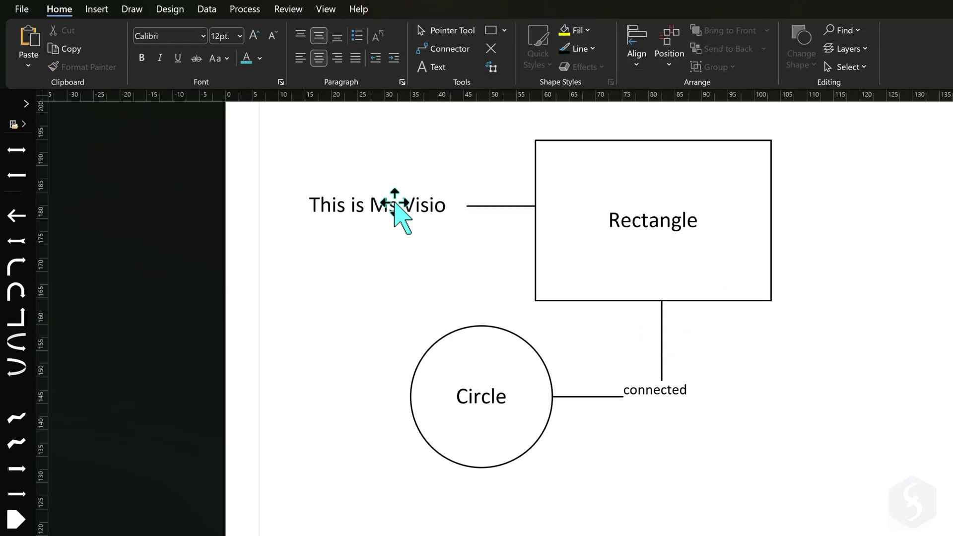
Give the Circle a light fill colour
{"action": "left_click", "coordinate": [177, 10]}
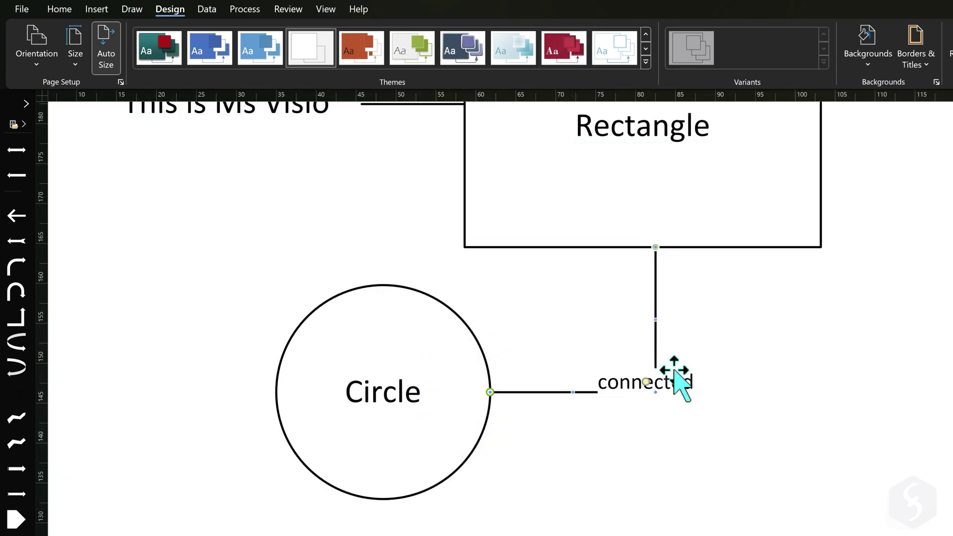
{"action": "left_click", "coordinate": [477, 359]}
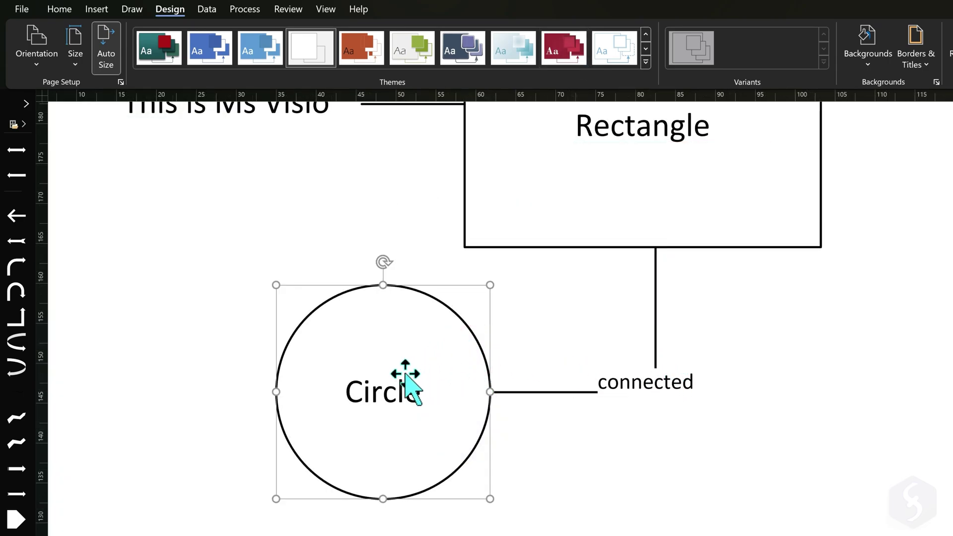
{"action": "left_click", "coordinate": [62, 8]}
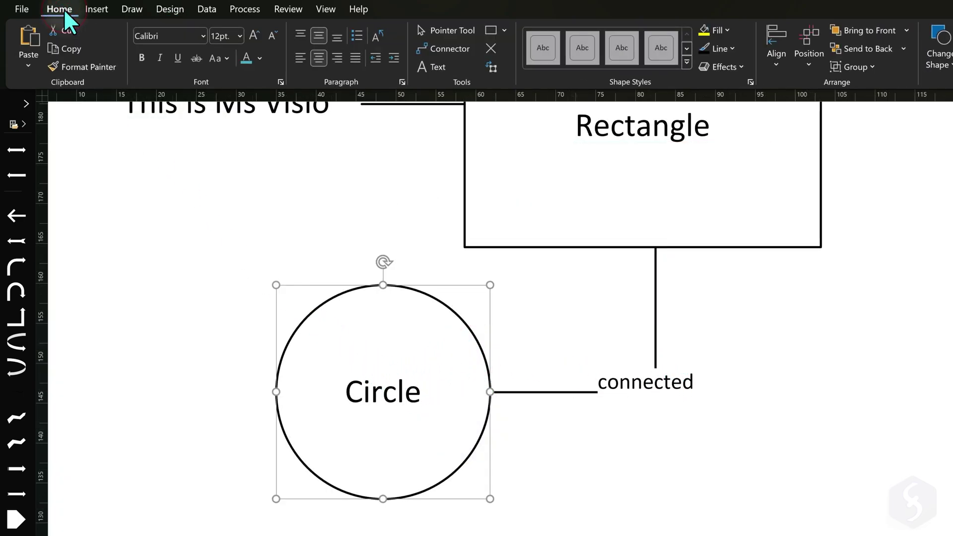
{"action": "left_click", "coordinate": [714, 31]}
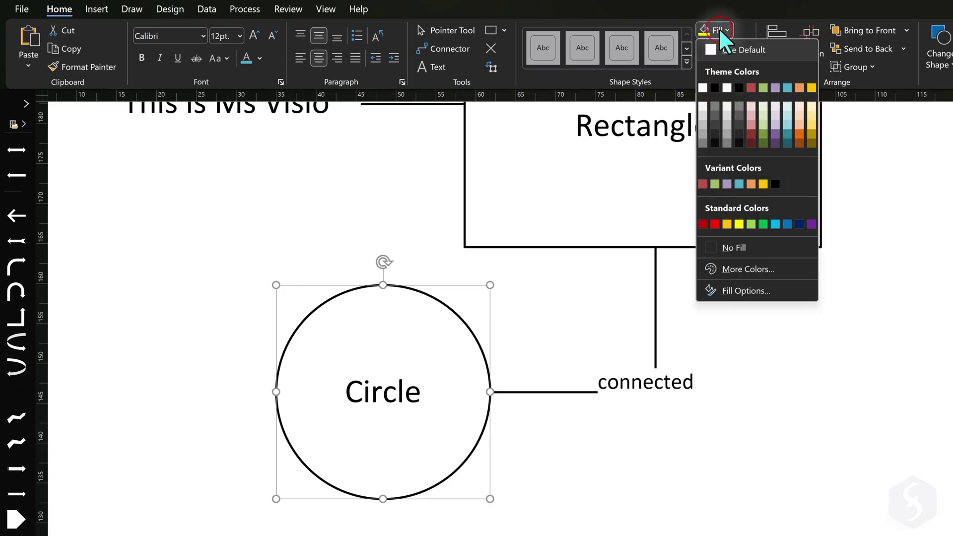
{"action": "left_click", "coordinate": [739, 134]}
Add an arrowhead to the red connector and preview the Shadow and Glow effects
{"action": "left_click", "coordinate": [721, 49]}
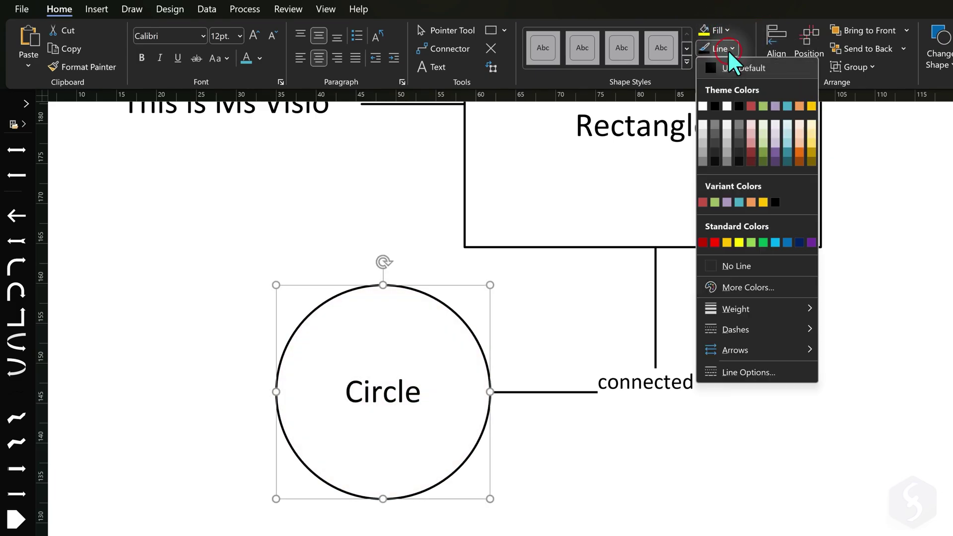
{"action": "mouse_move", "coordinate": [799, 313]}
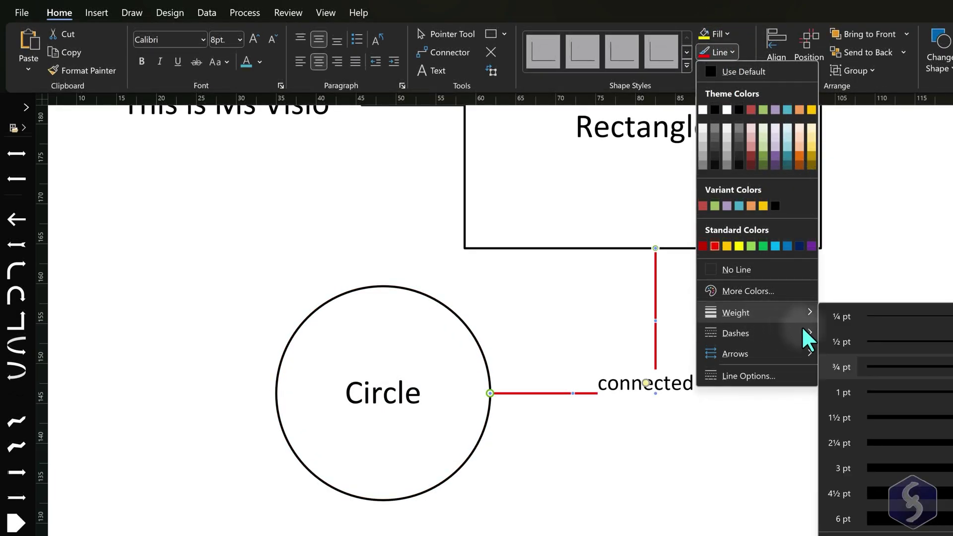
{"action": "mouse_move", "coordinate": [775, 333]}
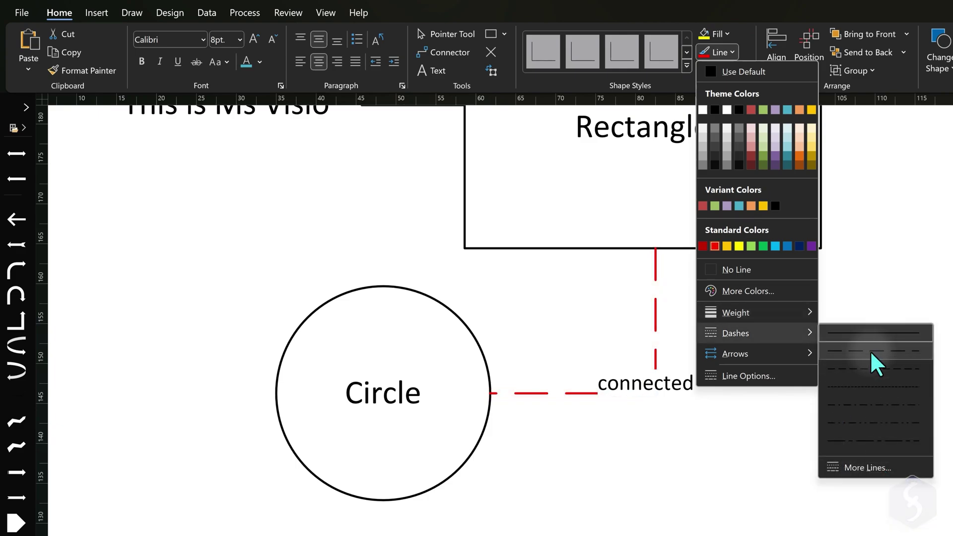
{"action": "mouse_move", "coordinate": [794, 353]}
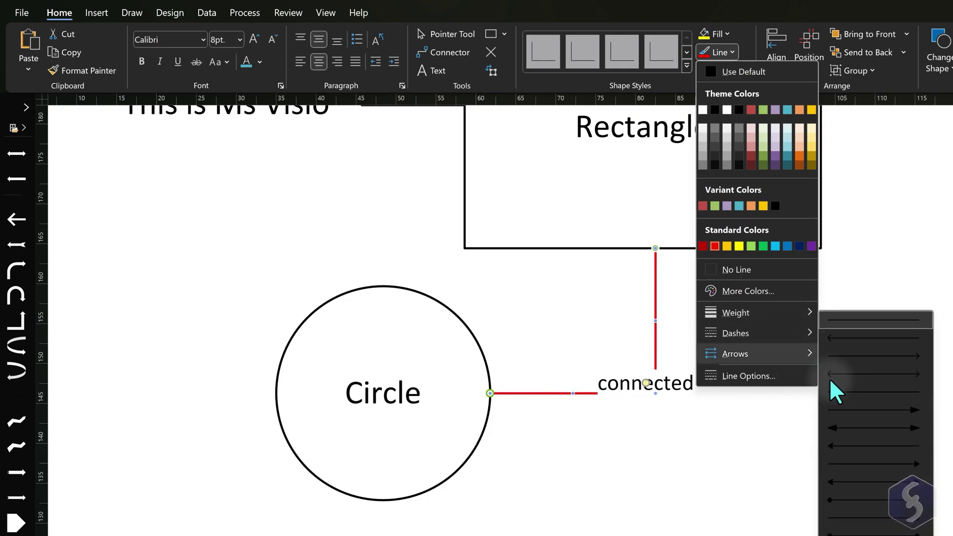
{"action": "left_click", "coordinate": [861, 412]}
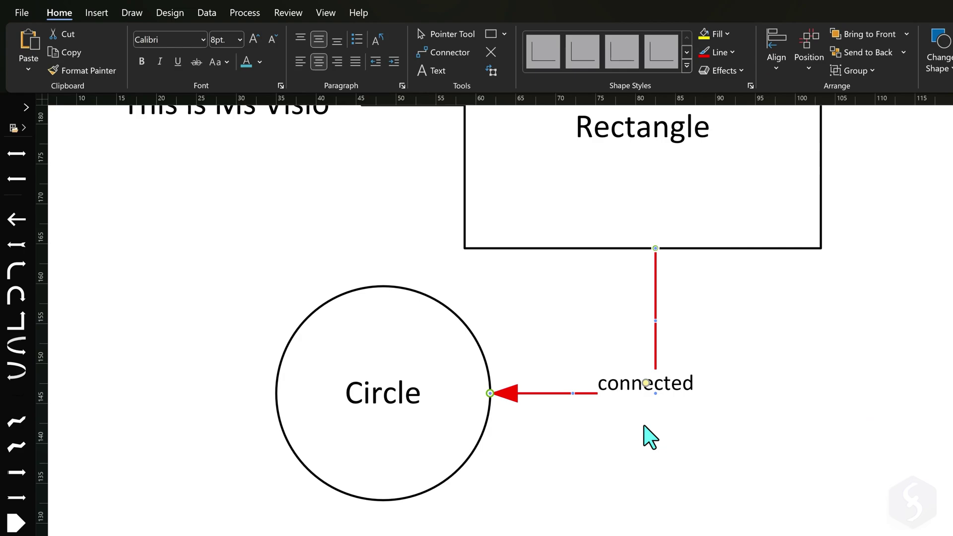
{"action": "left_click", "coordinate": [729, 68]}
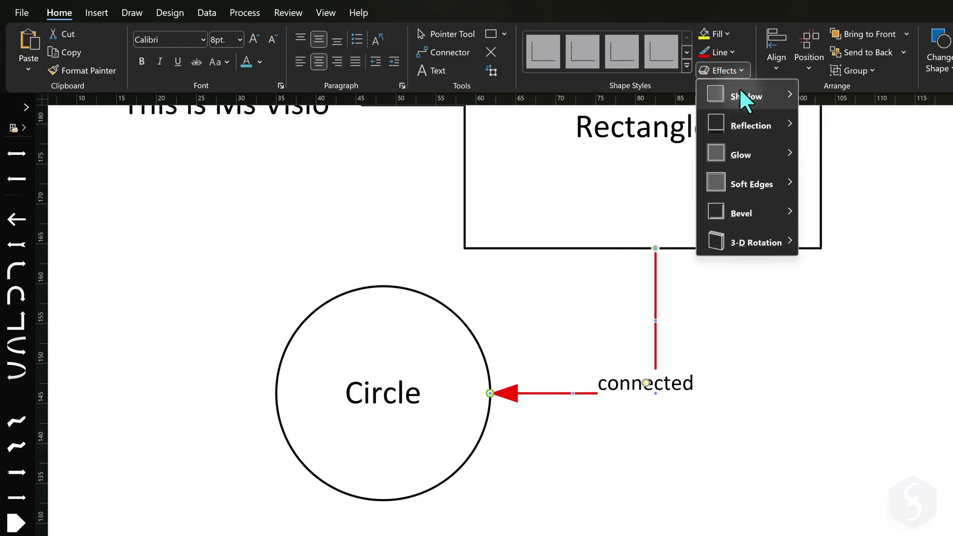
{"action": "mouse_move", "coordinate": [749, 96]}
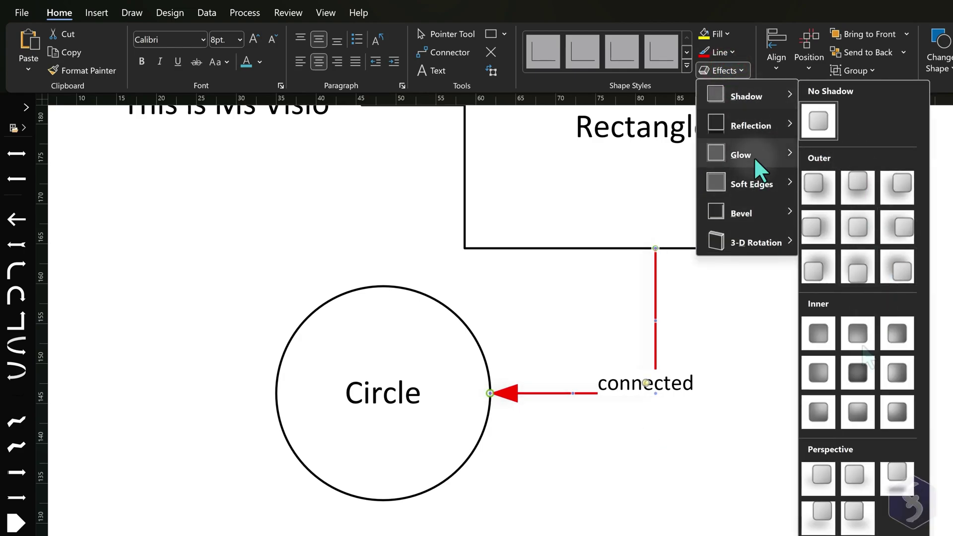
{"action": "mouse_move", "coordinate": [755, 156]}
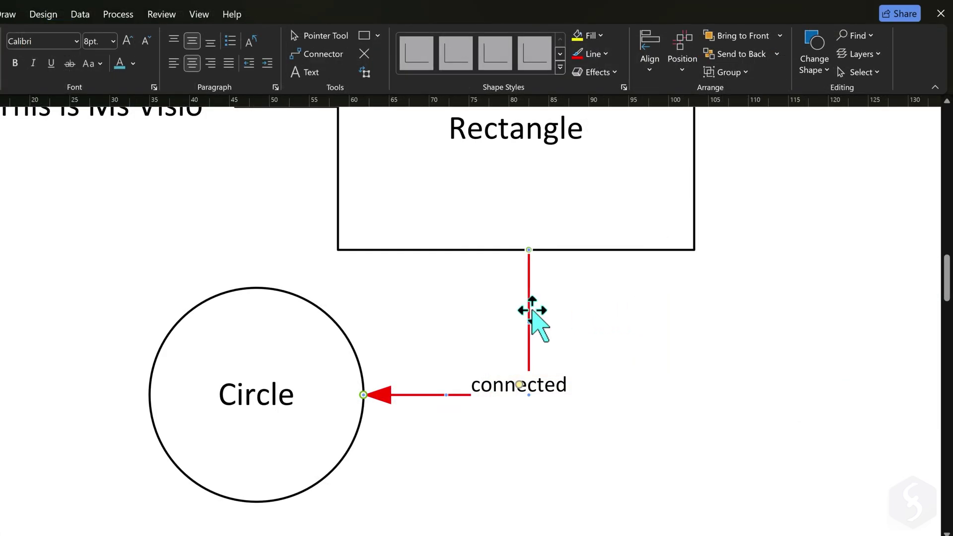
Open Format Shape for the connector, expand Fill and Line, and choose a gradient line
{"action": "right_click", "coordinate": [532, 311]}
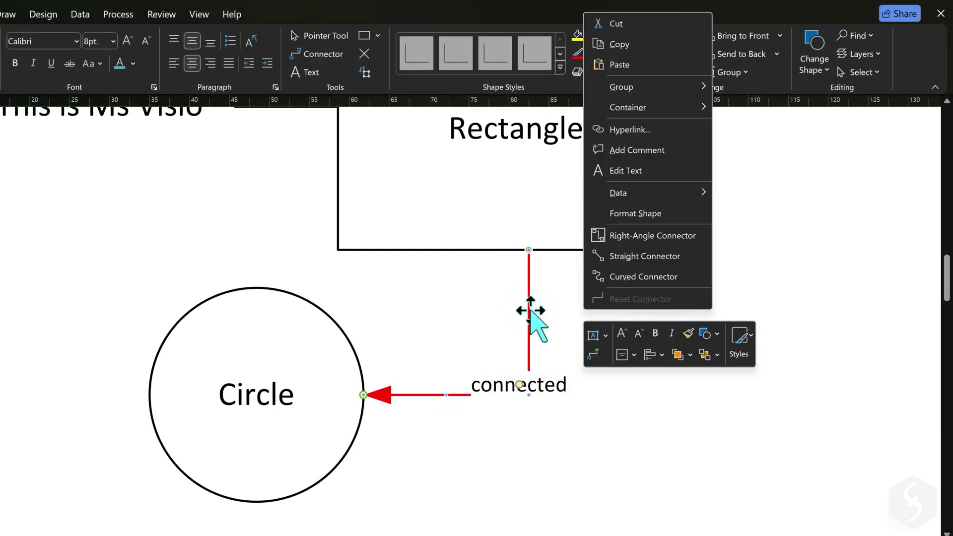
{"action": "left_click", "coordinate": [663, 211]}
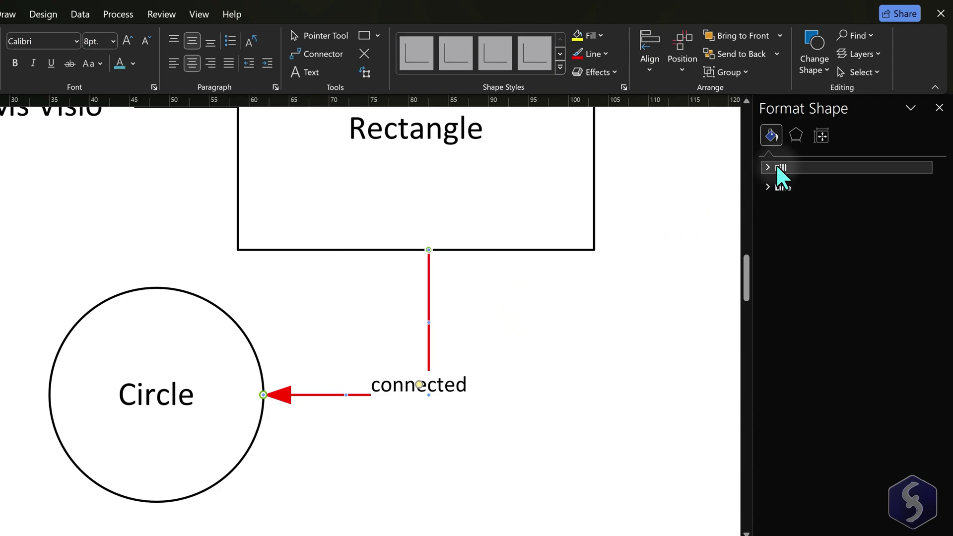
{"action": "left_click", "coordinate": [773, 167]}
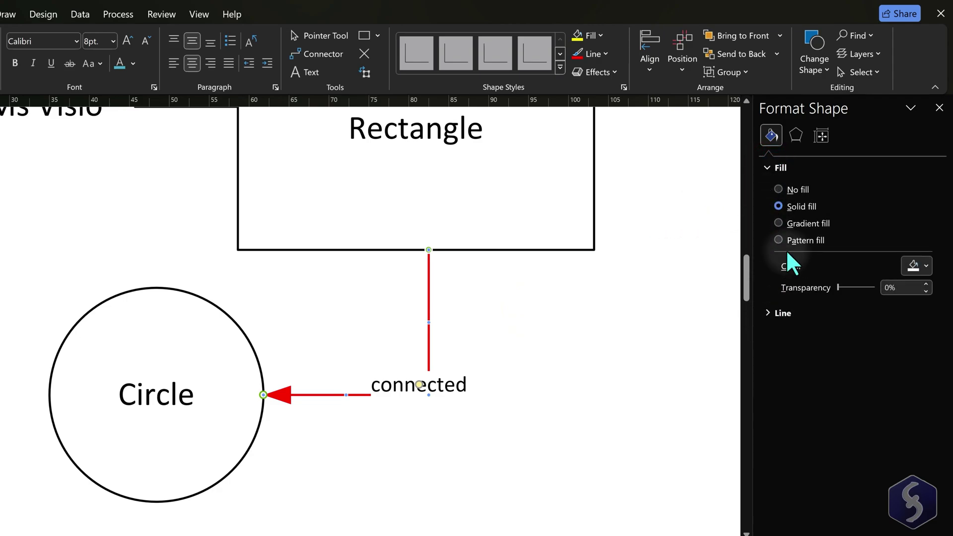
{"action": "left_click", "coordinate": [764, 312]}
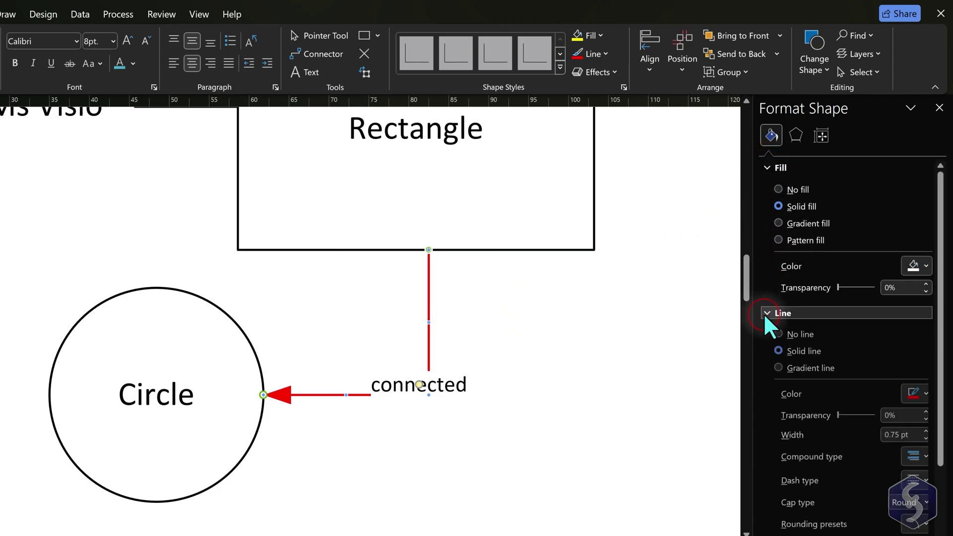
{"action": "left_click", "coordinate": [777, 368]}
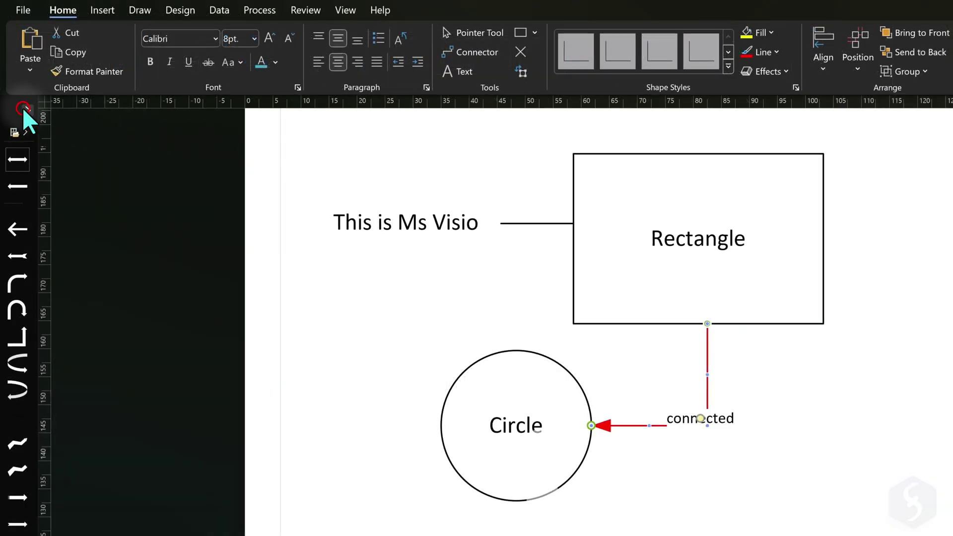
Create a new metric stencil and save it as MyStencil
{"action": "left_click", "coordinate": [23, 107]}
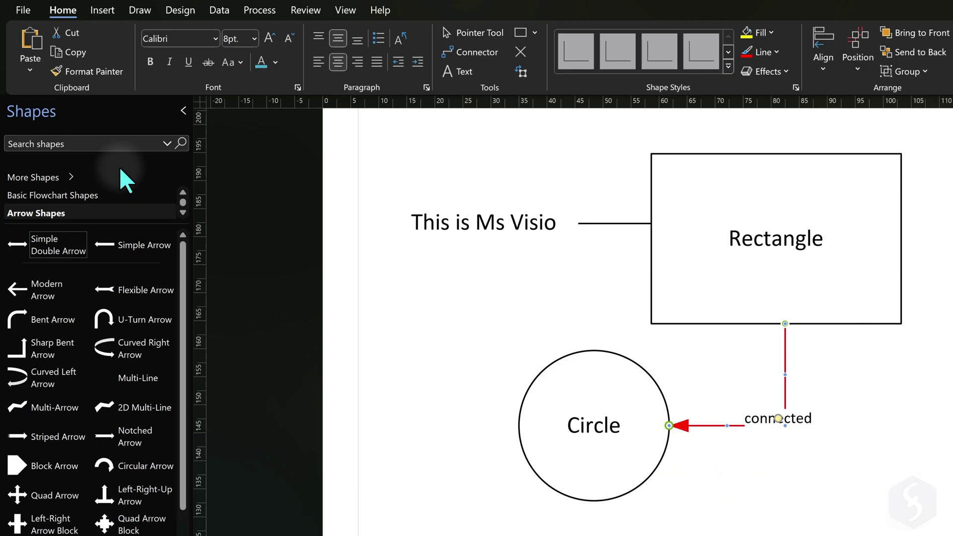
{"action": "left_click", "coordinate": [69, 174]}
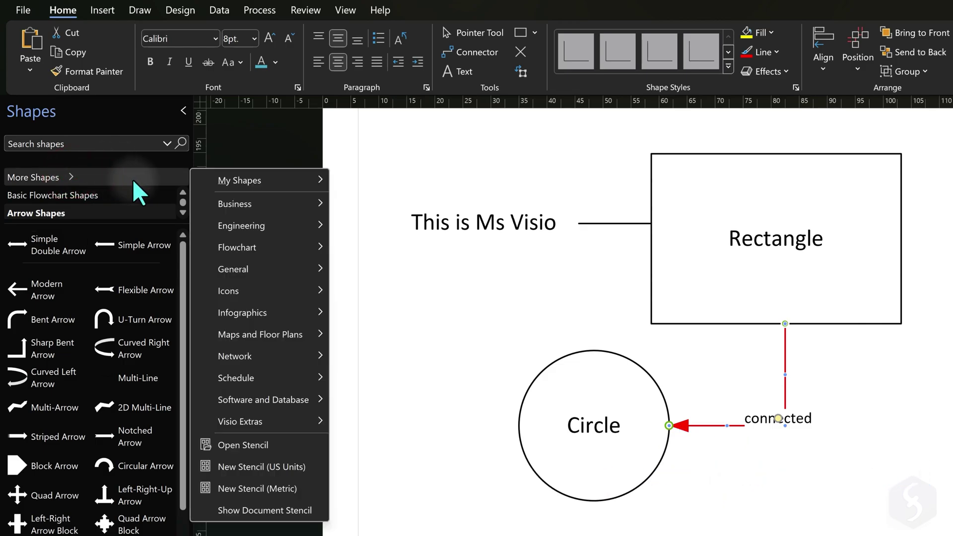
{"action": "left_click", "coordinate": [270, 489]}
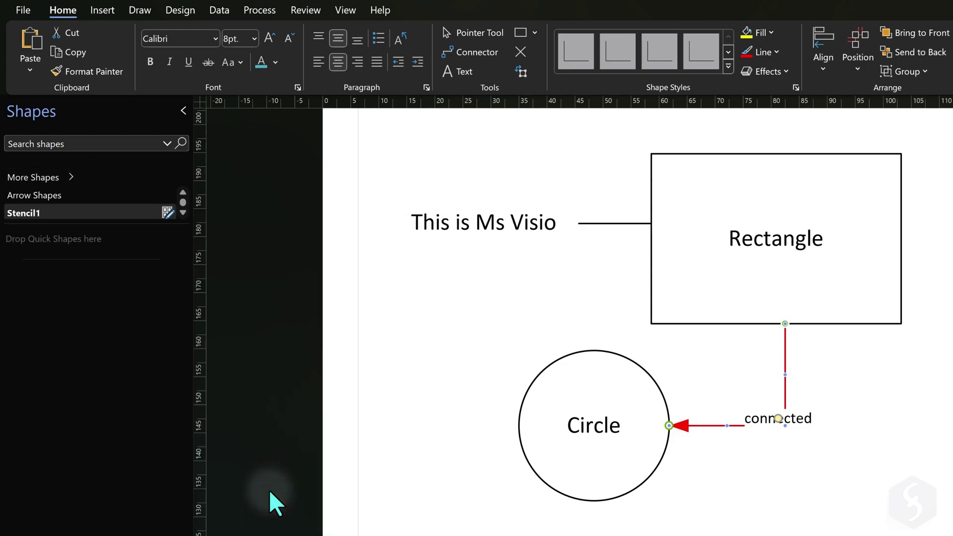
{"action": "right_click", "coordinate": [70, 211]}
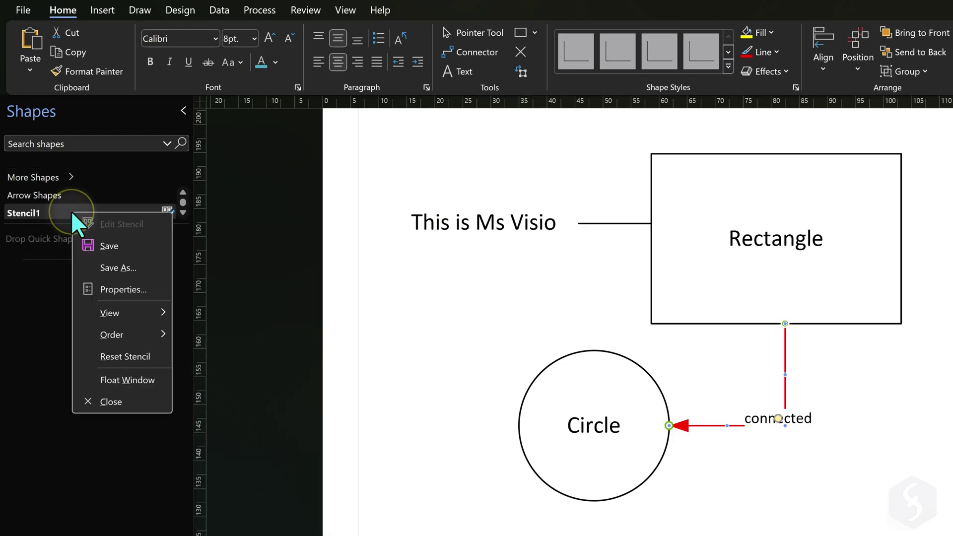
{"action": "left_click", "coordinate": [134, 268]}
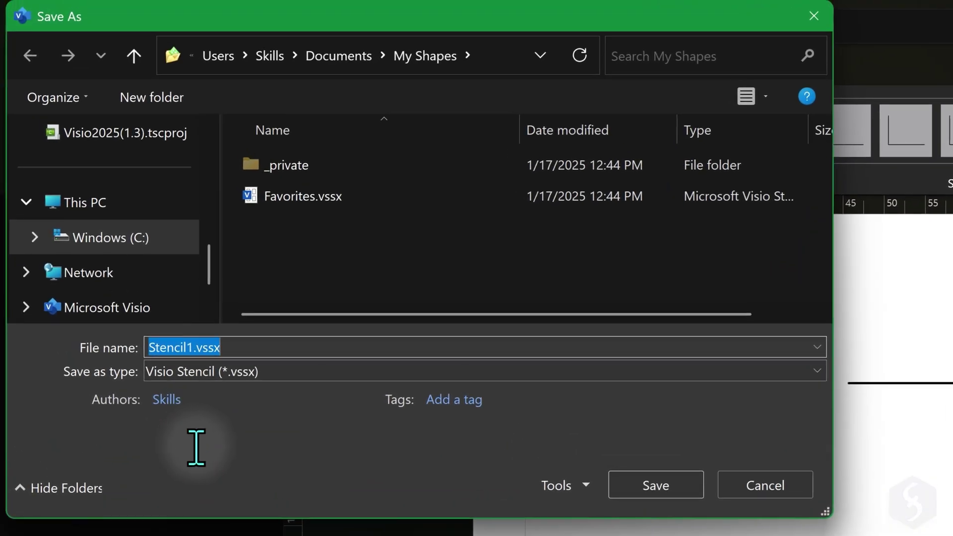
{"action": "double_click", "coordinate": [193, 347]}
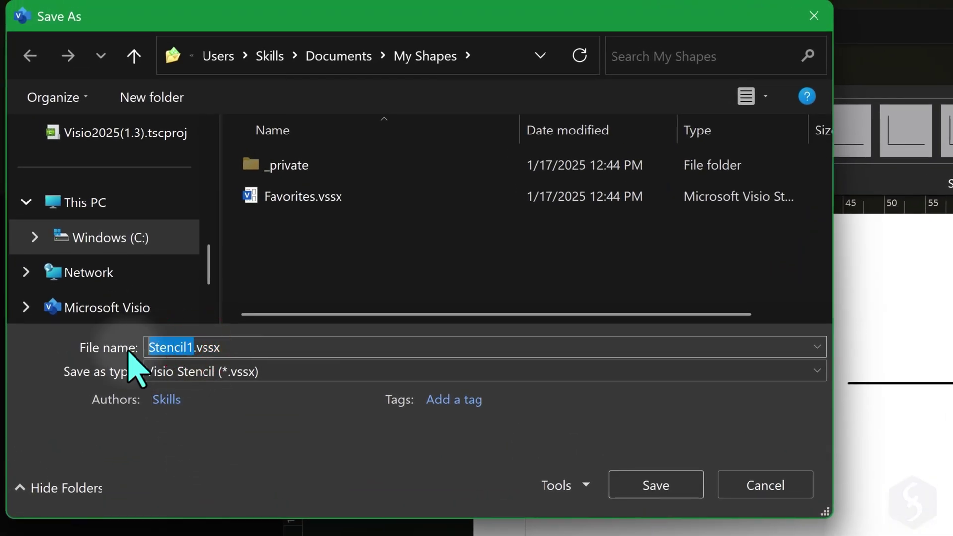
{"action": "type", "text": "MyStencil"}
{"action": "key", "text": "Return"}
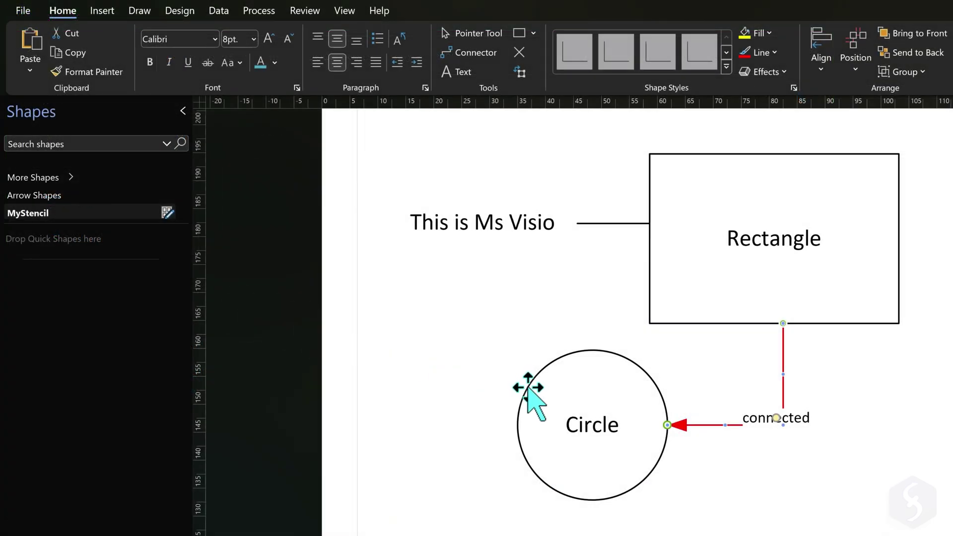
Drag the Circle and its connector into MyStencil, keeping the master name Master.2
{"action": "left_click", "coordinate": [529, 390], "text": "shift"}
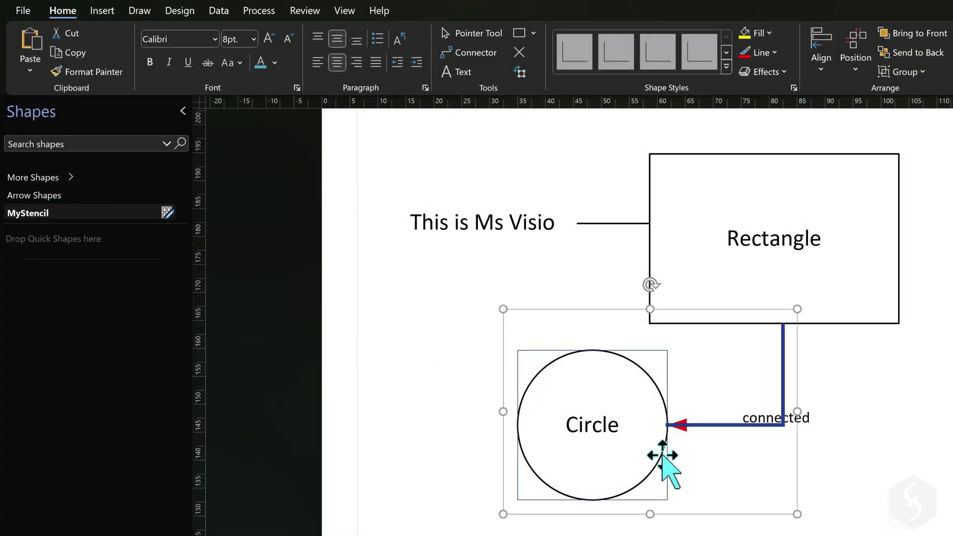
{"action": "left_click_drag", "start_coordinate": [613, 459], "coordinate": [130, 269]}
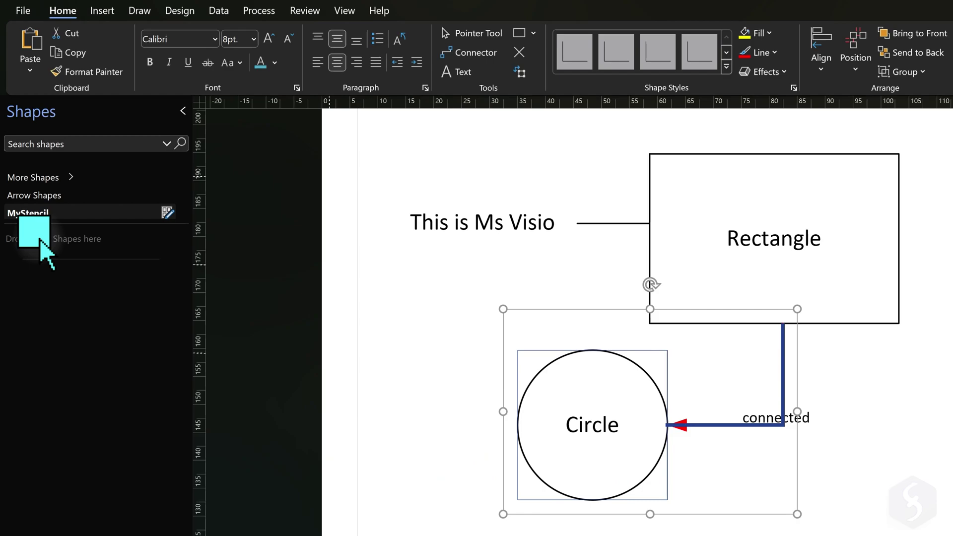
{"action": "left_click_drag", "start_coordinate": [40, 239], "coordinate": [39, 240]}
{"action": "left_click", "coordinate": [62, 282]}
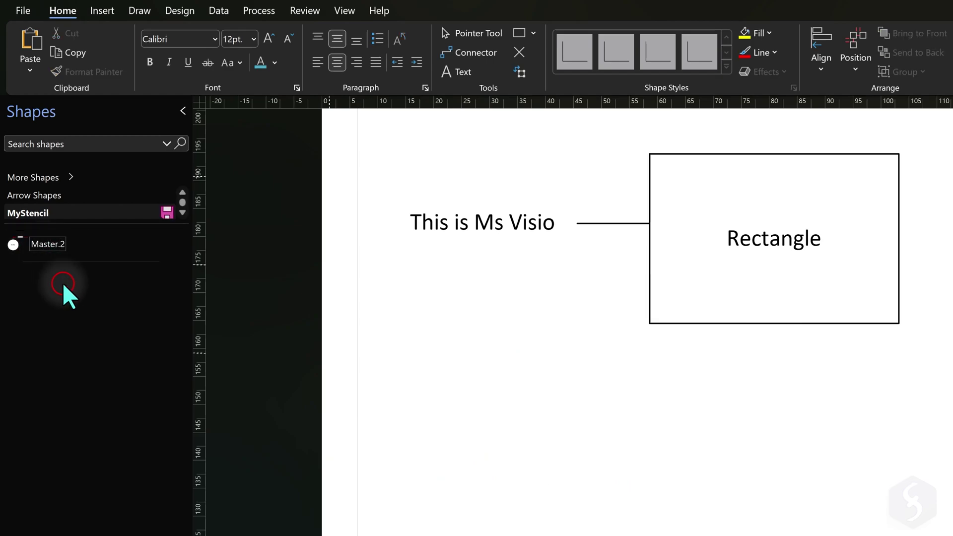
{"action": "left_click", "coordinate": [62, 243]}
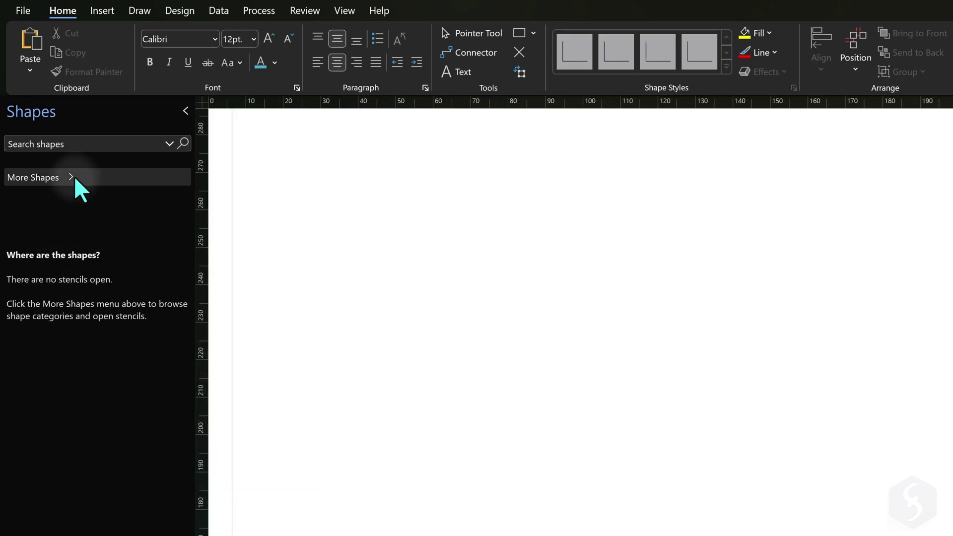
Open MyStencil.vssx and place its Master.2 circle-and-connector on the blank page
{"action": "left_click", "coordinate": [72, 177]}
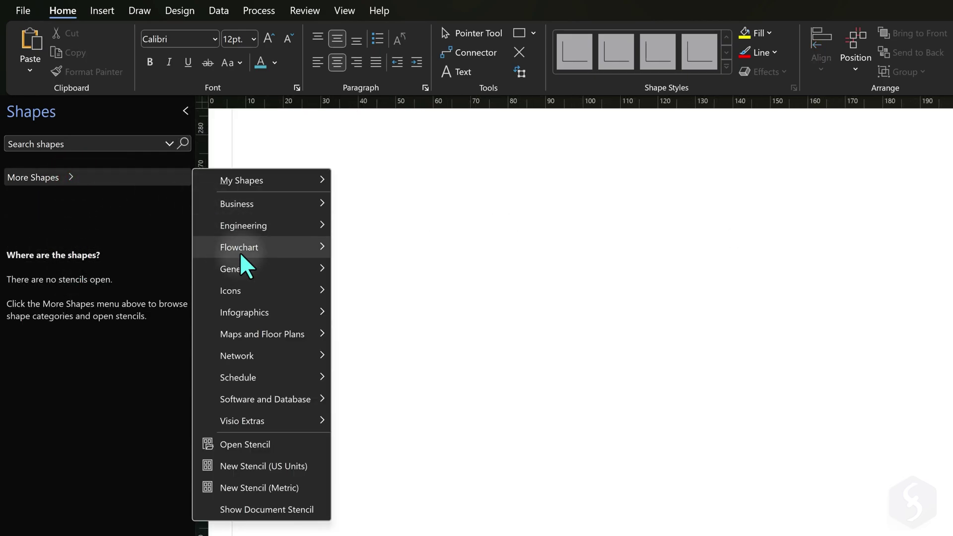
{"action": "left_click", "coordinate": [264, 444]}
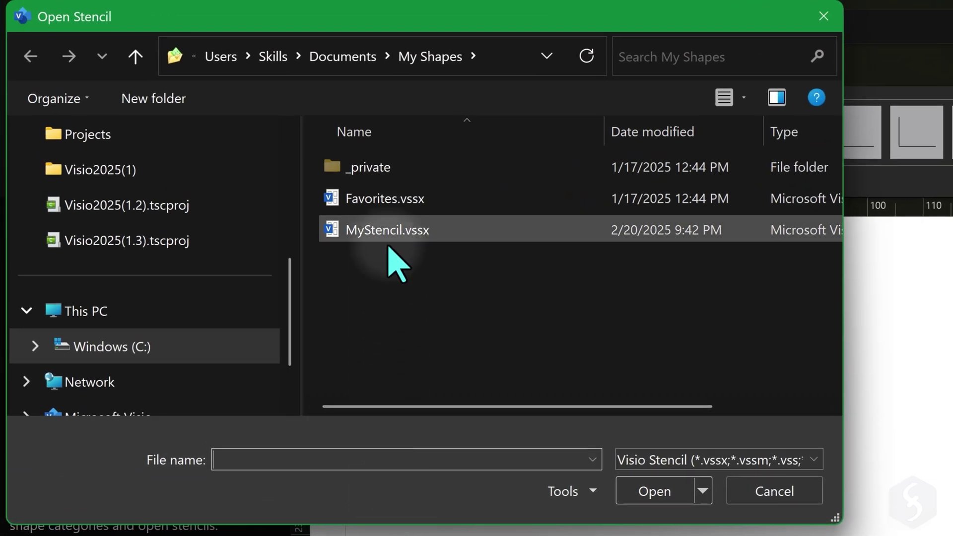
{"action": "double_click", "coordinate": [389, 237]}
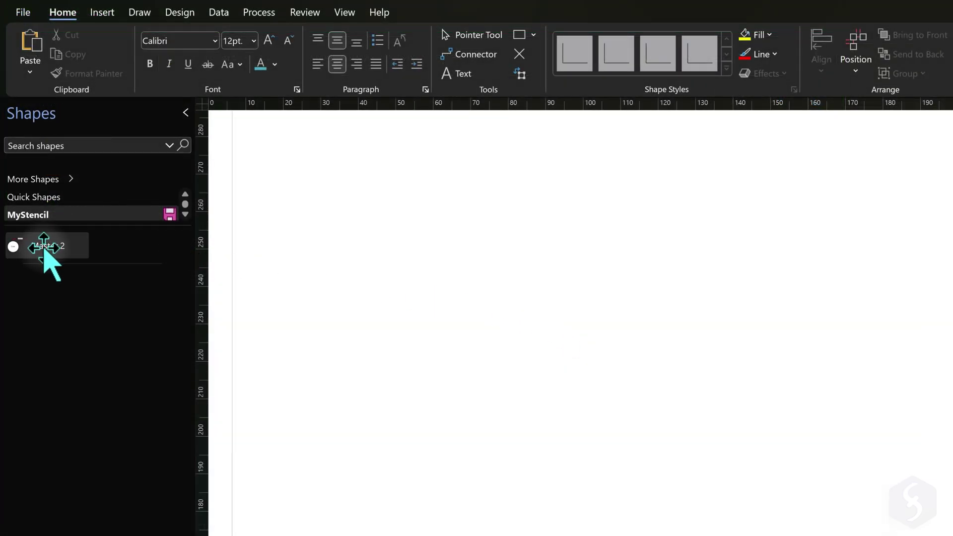
{"action": "left_click_drag", "start_coordinate": [44, 249], "coordinate": [449, 258]}
{"action": "left_click", "coordinate": [619, 201]}
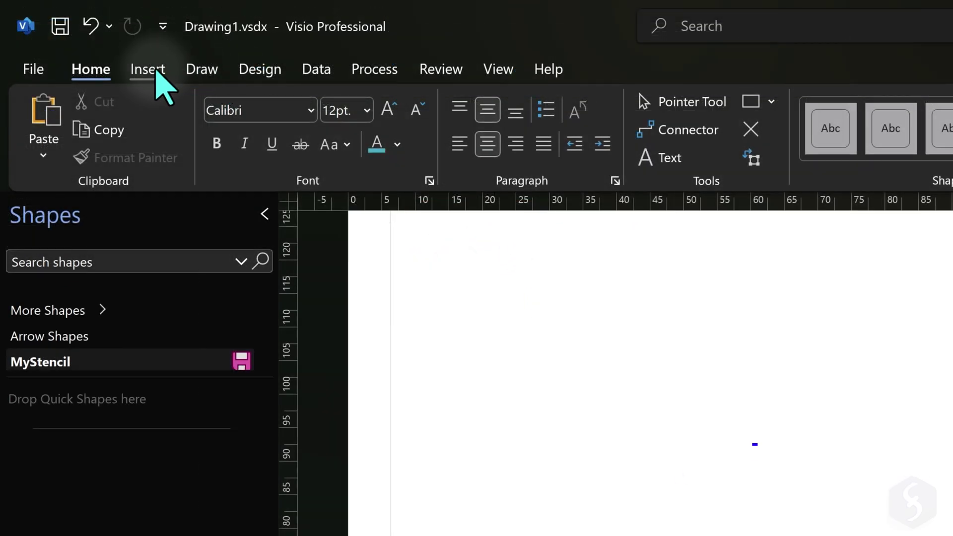
{"action": "left_click", "coordinate": [149, 69]}
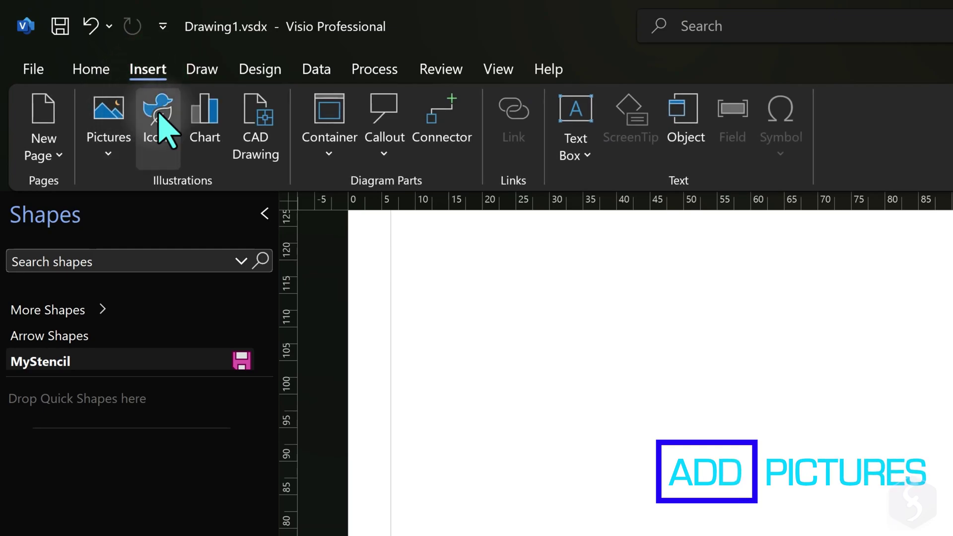
Insert DarkClouds.png, shrink it to 148.742 by 42.498 mm and reposition it up-left
{"action": "left_click", "coordinate": [108, 130]}
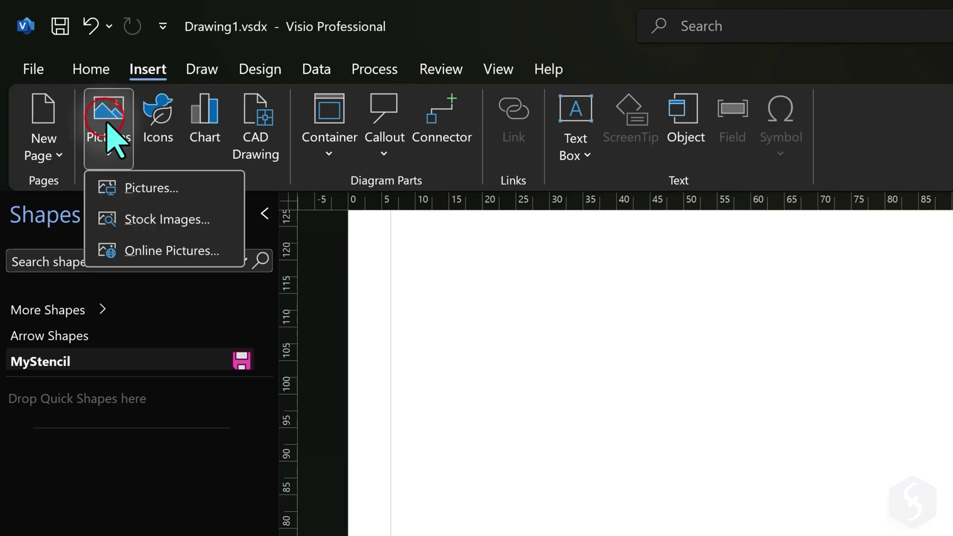
{"action": "left_click", "coordinate": [144, 186]}
{"action": "left_click", "coordinate": [161, 204]}
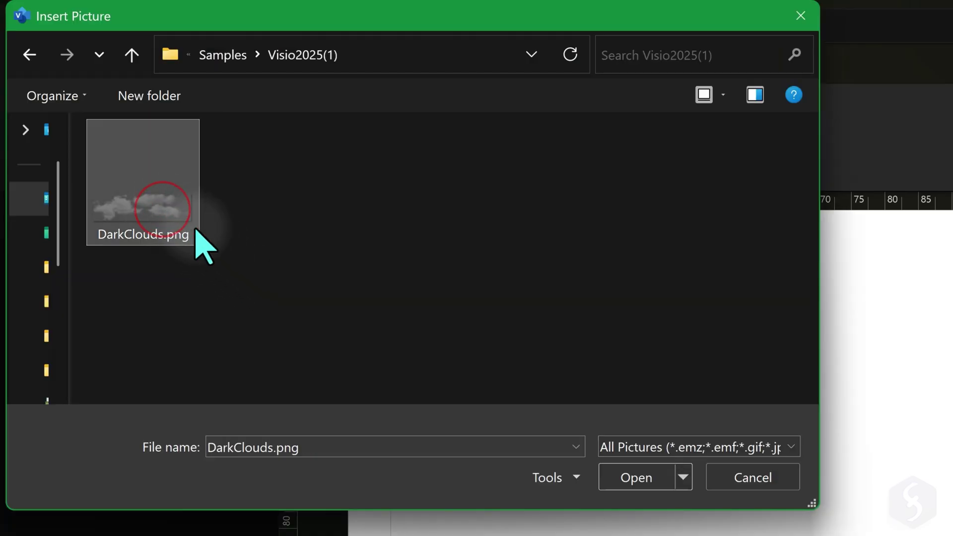
{"action": "left_click", "coordinate": [633, 477]}
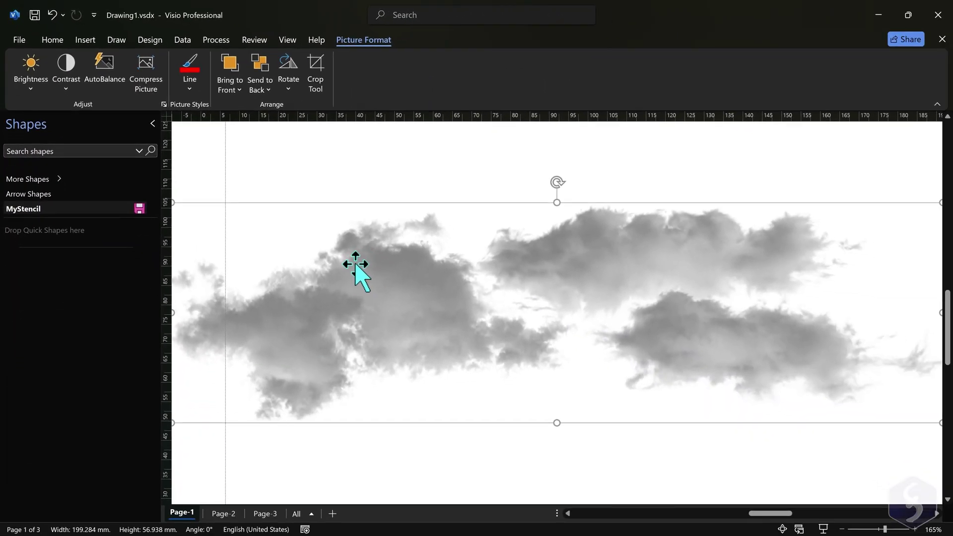
{"action": "left_click_drag", "start_coordinate": [356, 264], "coordinate": [391, 242]}
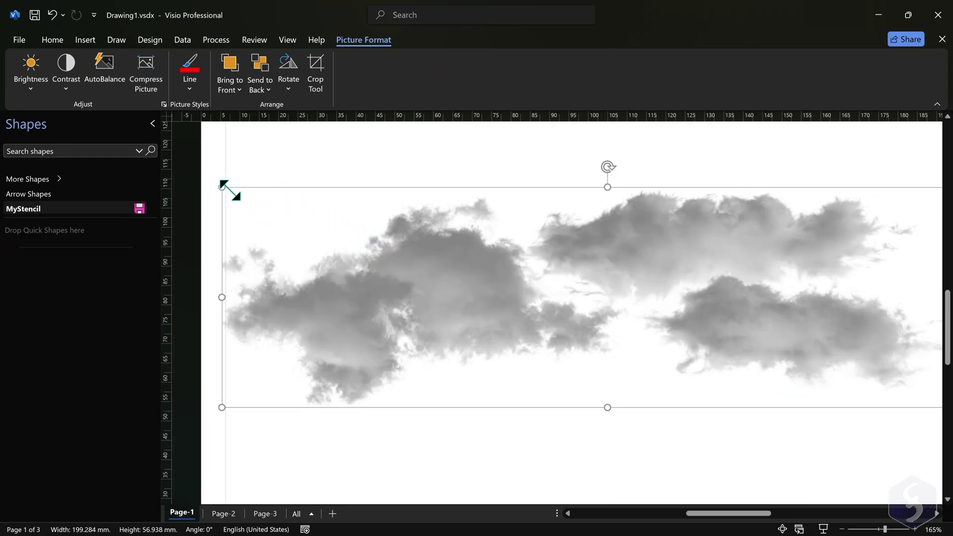
{"action": "left_click_drag", "start_coordinate": [222, 184], "coordinate": [417, 243]}
{"action": "left_click_drag", "start_coordinate": [525, 300], "coordinate": [349, 226]}
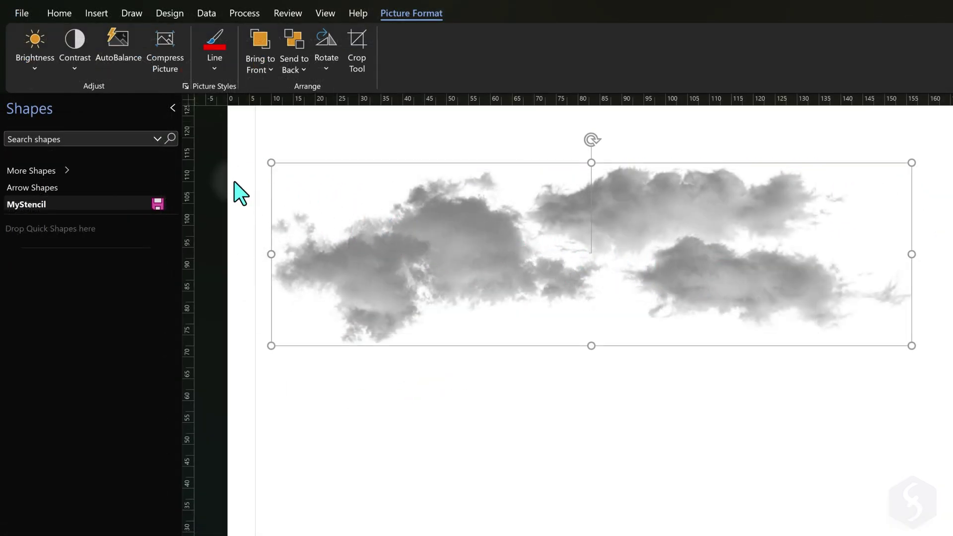
Crop the cloud picture by trimming its top and right edges
{"action": "left_click", "coordinate": [36, 64]}
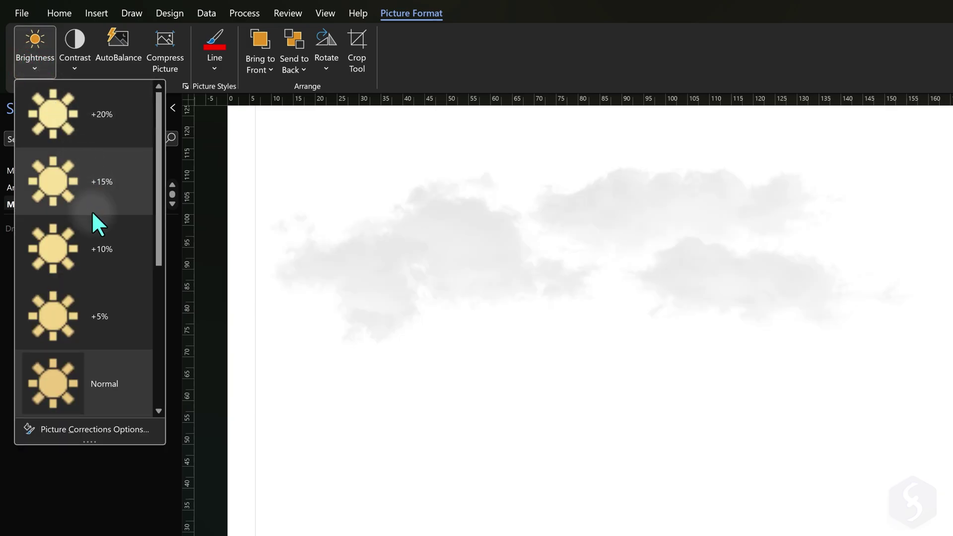
{"action": "left_click", "coordinate": [99, 158]}
{"action": "left_click", "coordinate": [216, 59]}
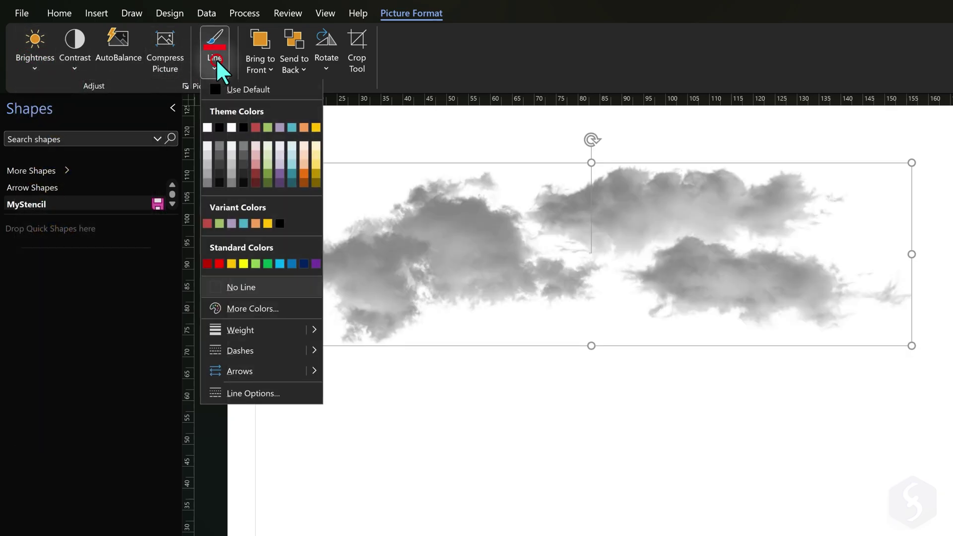
{"action": "left_click", "coordinate": [379, 59]}
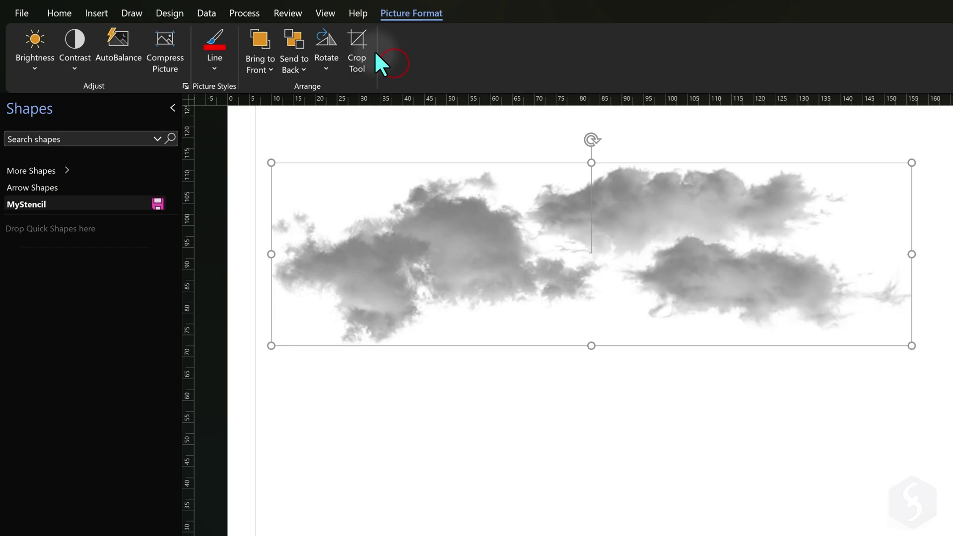
{"action": "left_click", "coordinate": [356, 43]}
{"action": "left_click_drag", "start_coordinate": [593, 159], "coordinate": [586, 236]}
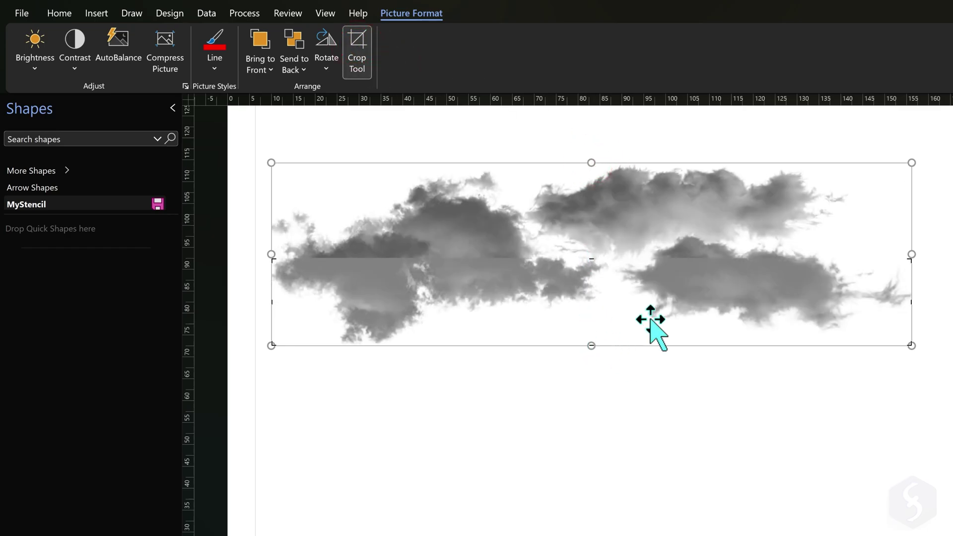
{"action": "left_click_drag", "start_coordinate": [910, 261], "coordinate": [410, 258]}
{"action": "left_click", "coordinate": [396, 385]}
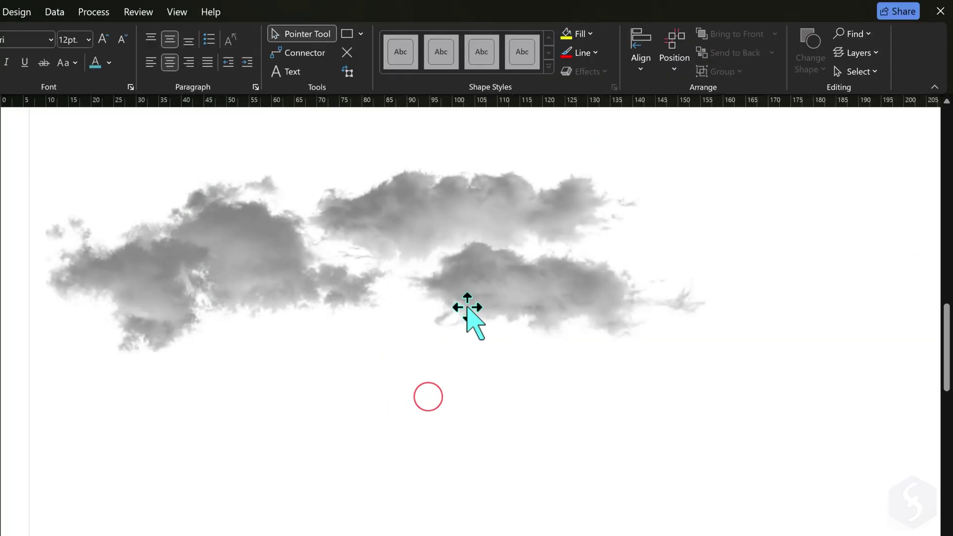
Give the cloud picture a solid fill through Format Shape
{"action": "right_click", "coordinate": [468, 308]}
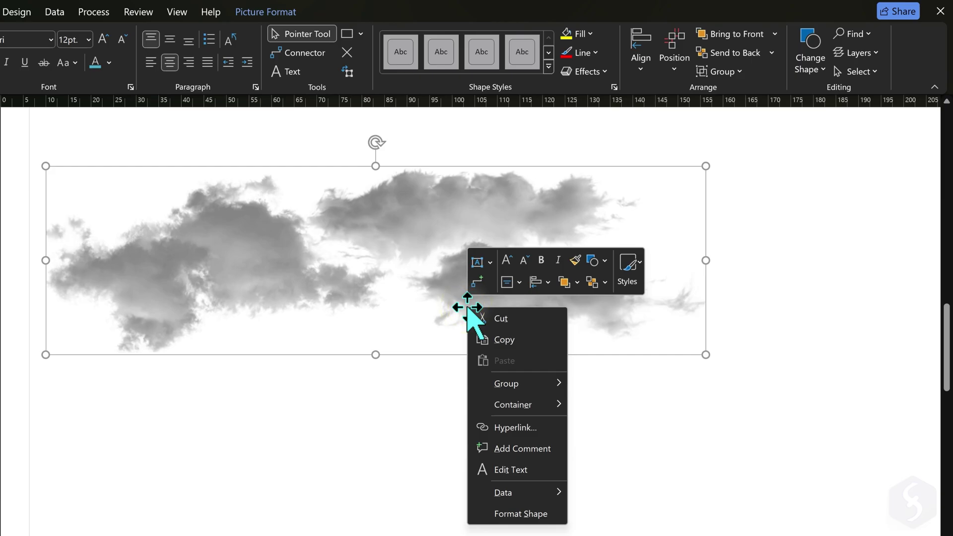
{"action": "left_click", "coordinate": [499, 516]}
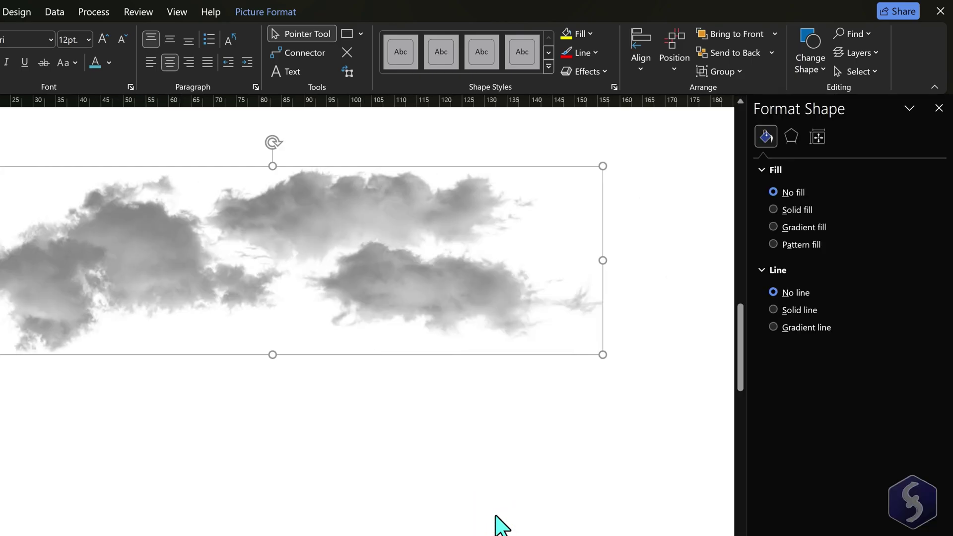
{"action": "left_click", "coordinate": [774, 209]}
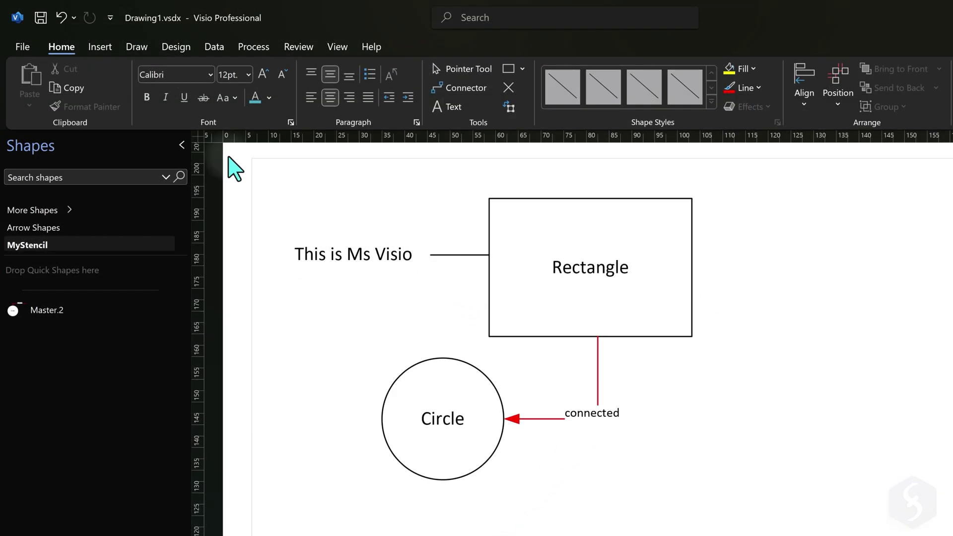
Save the drawing to the Desktop as Drawing1.vsdx in Visio Drawing format
{"action": "left_click", "coordinate": [17, 43]}
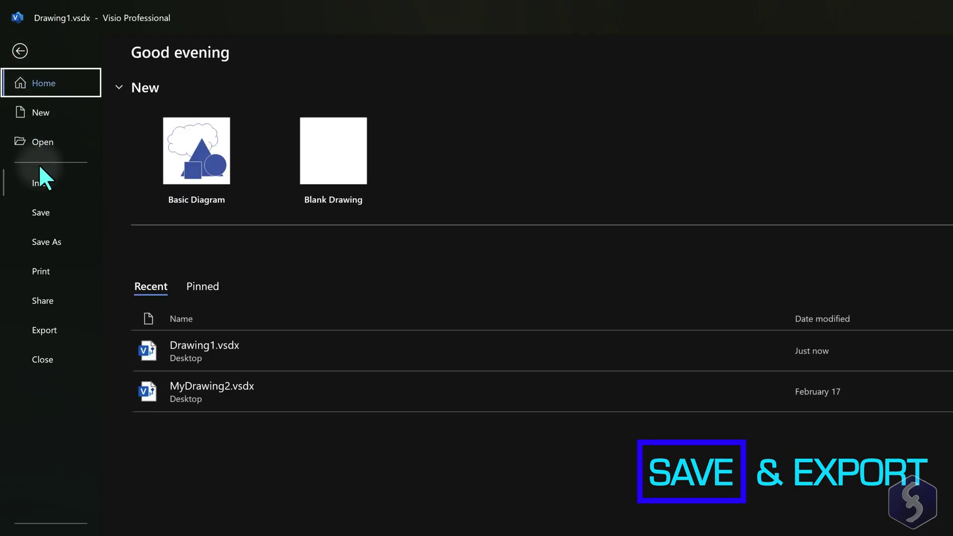
{"action": "left_click", "coordinate": [54, 241]}
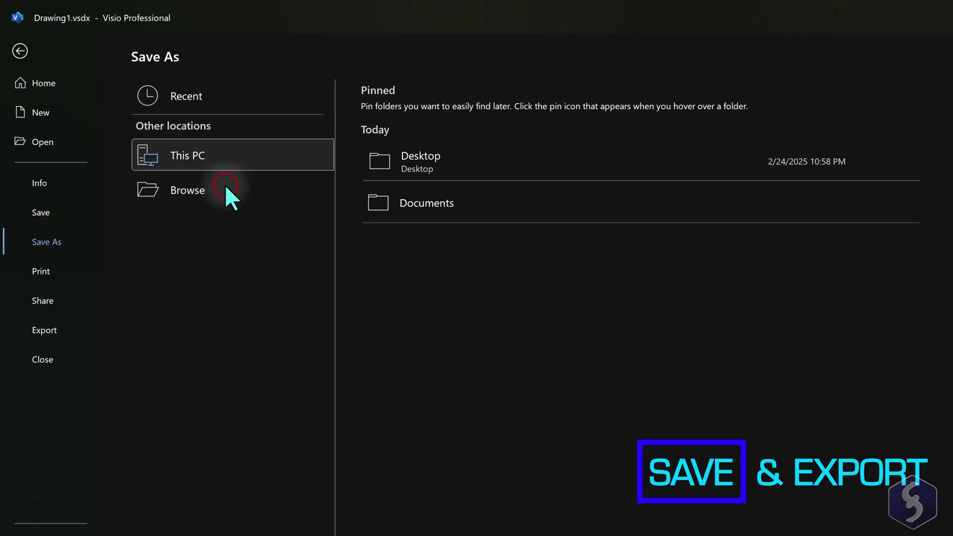
{"action": "left_click", "coordinate": [225, 186]}
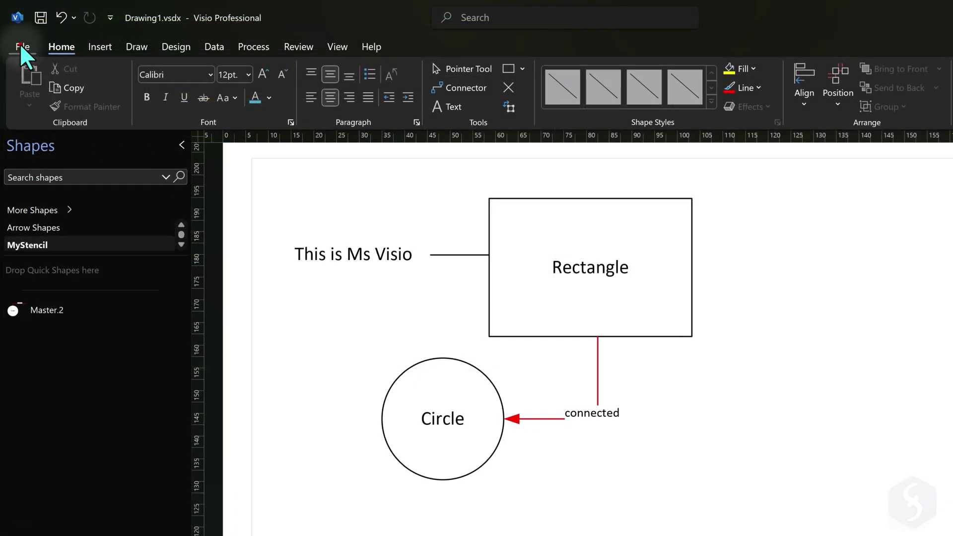
{"action": "left_click", "coordinate": [22, 46]}
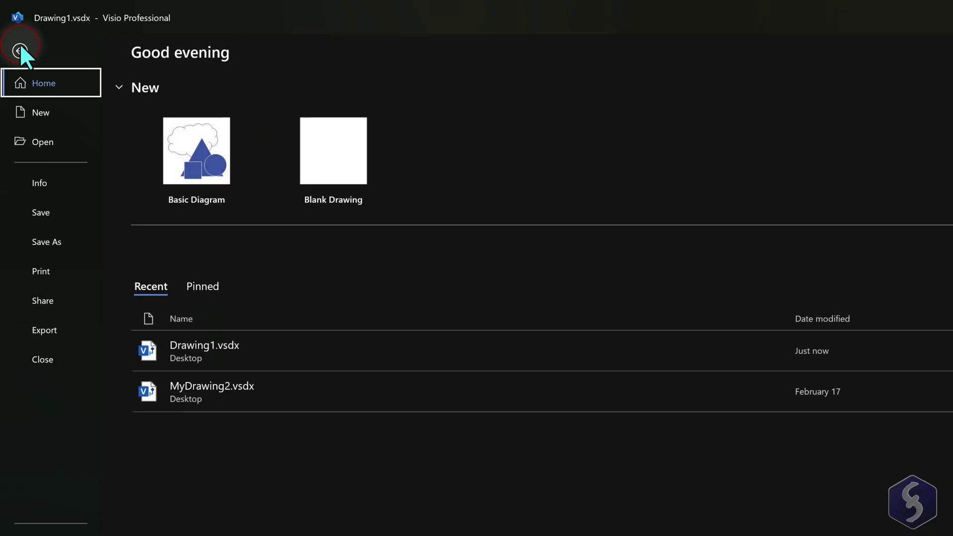
Review the print preview, leaving One Sided and Collated unchanged, then return to Page-1
{"action": "left_click", "coordinate": [42, 280]}
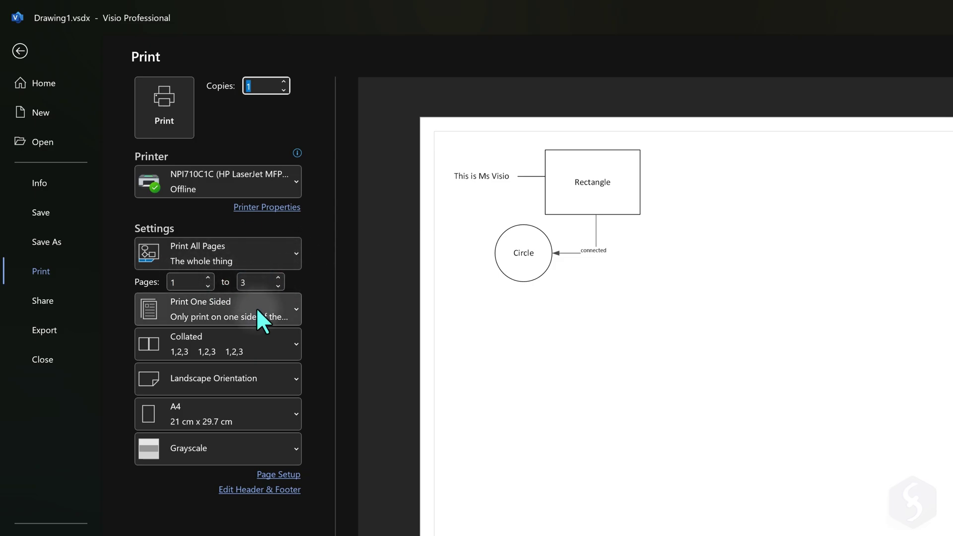
{"action": "left_click", "coordinate": [289, 312]}
{"action": "left_click", "coordinate": [287, 310]}
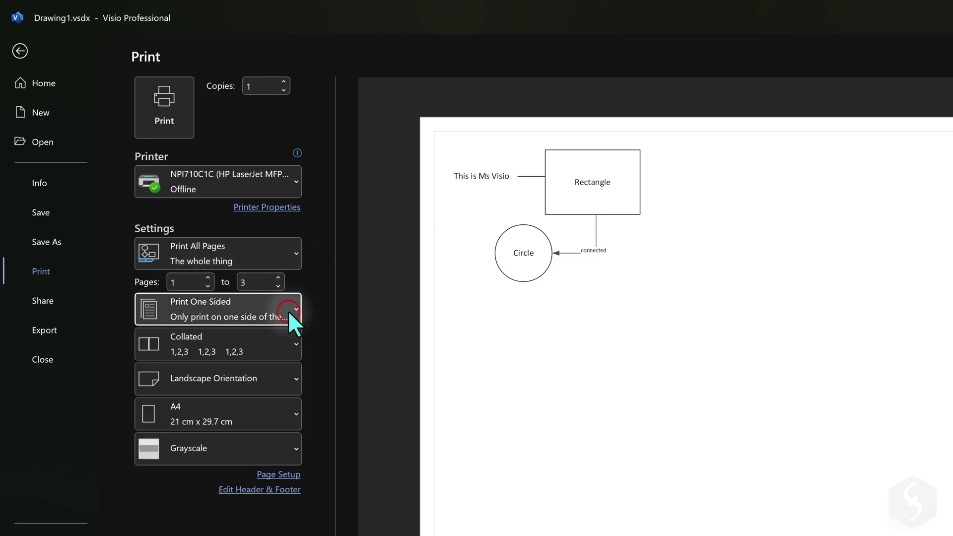
{"action": "left_click", "coordinate": [290, 344]}
{"action": "left_click", "coordinate": [291, 344]}
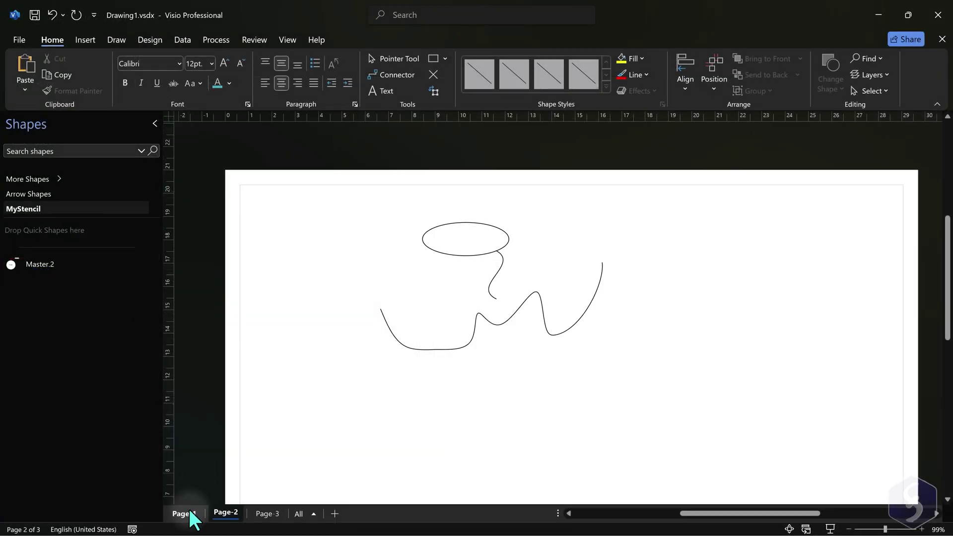
{"action": "left_click", "coordinate": [189, 510]}
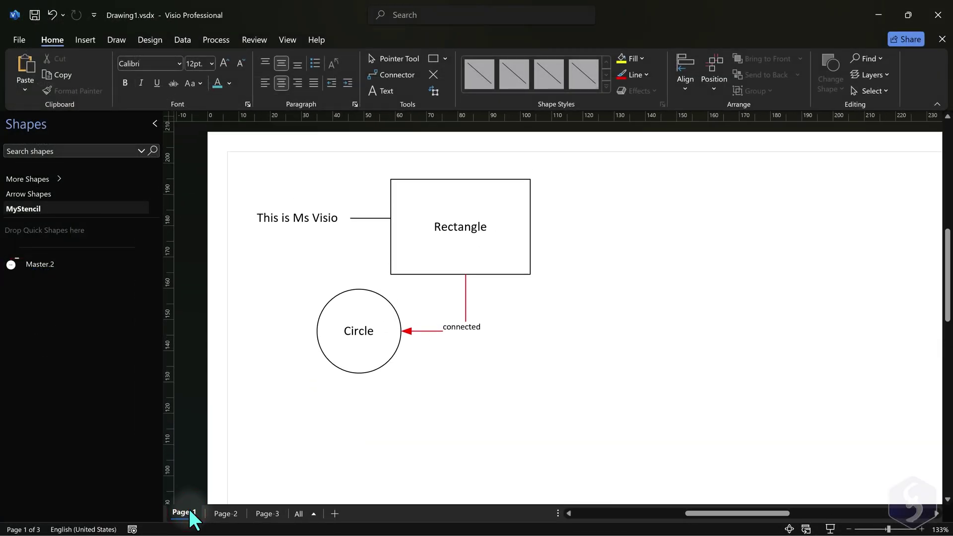
Start a Save As copy of the diagram with PNG chosen as the file type
{"action": "left_click", "coordinate": [222, 514]}
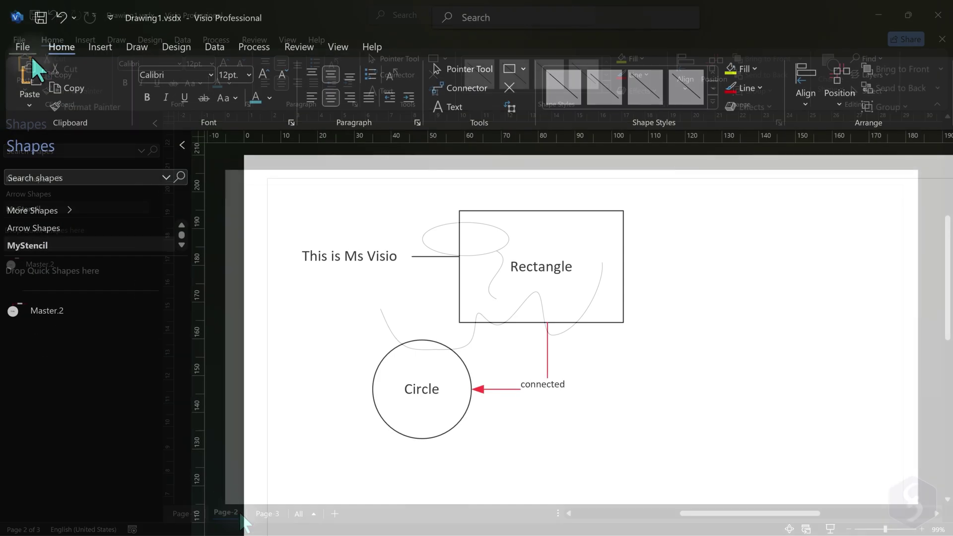
{"action": "left_click", "coordinate": [19, 39]}
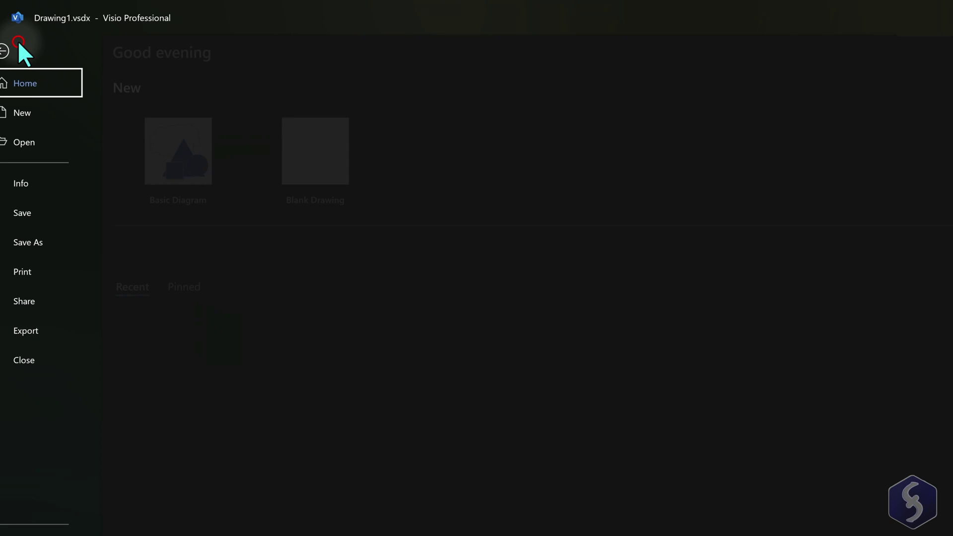
{"action": "left_click", "coordinate": [67, 243]}
{"action": "left_click", "coordinate": [190, 197]}
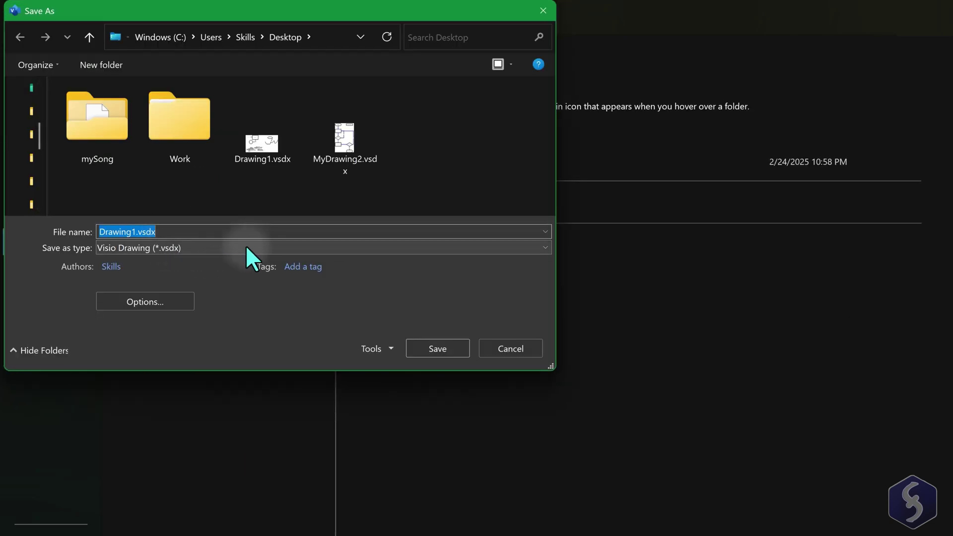
{"action": "left_click", "coordinate": [246, 248]}
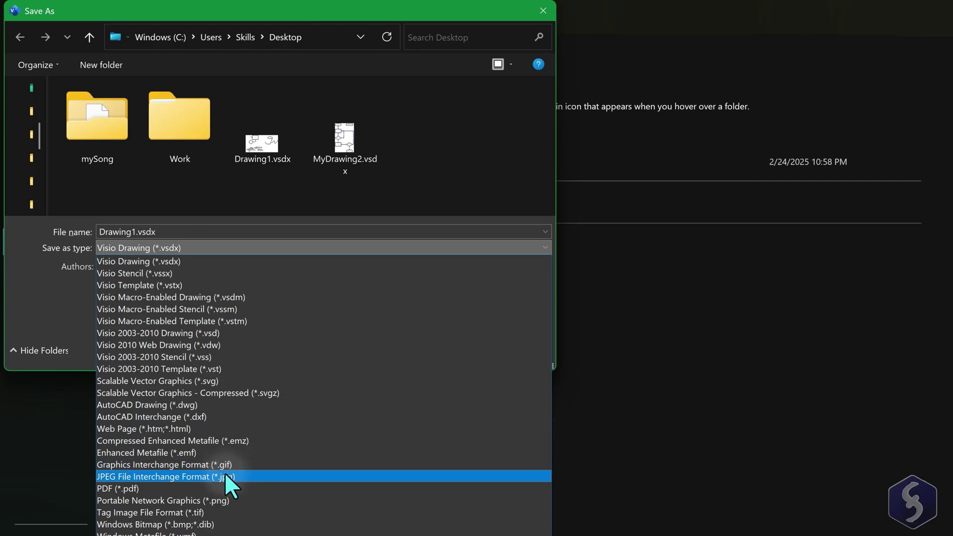
{"action": "left_click", "coordinate": [240, 500]}
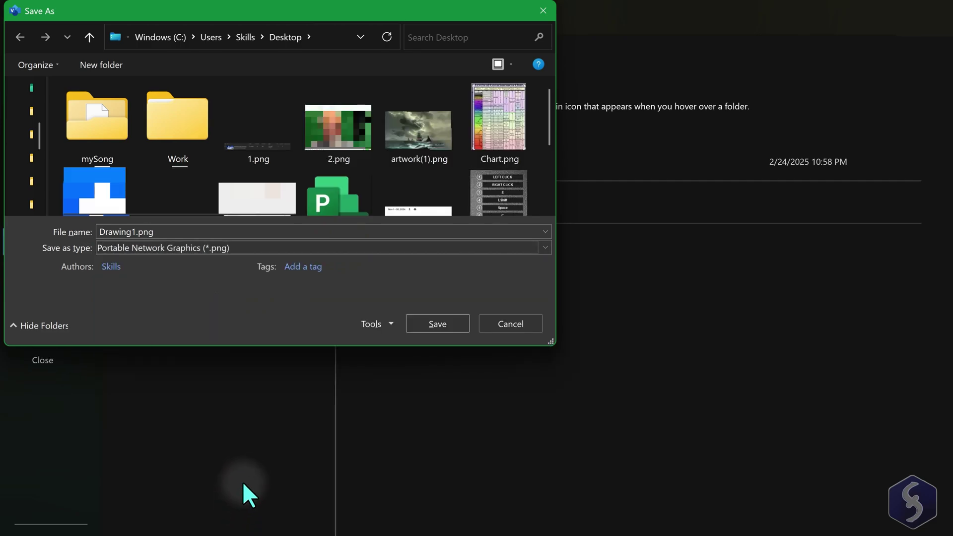
Save Drawing1.png with White set as the transparency color
{"action": "left_click", "coordinate": [437, 324]}
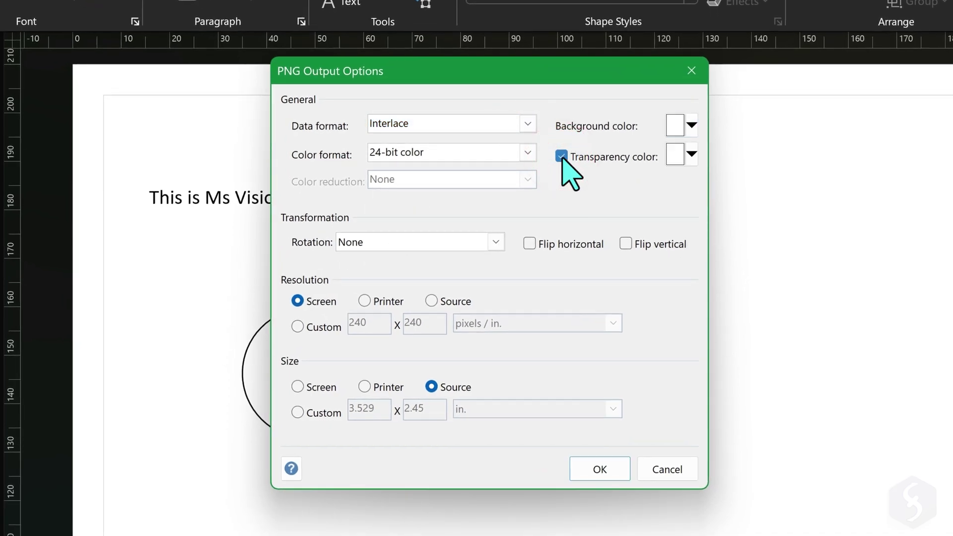
{"action": "left_click", "coordinate": [692, 154]}
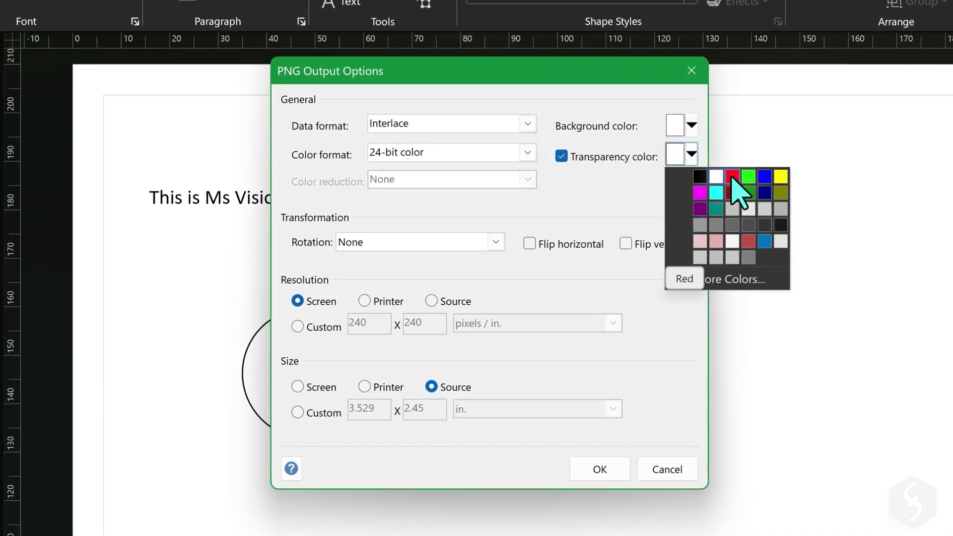
{"action": "left_click", "coordinate": [720, 176]}
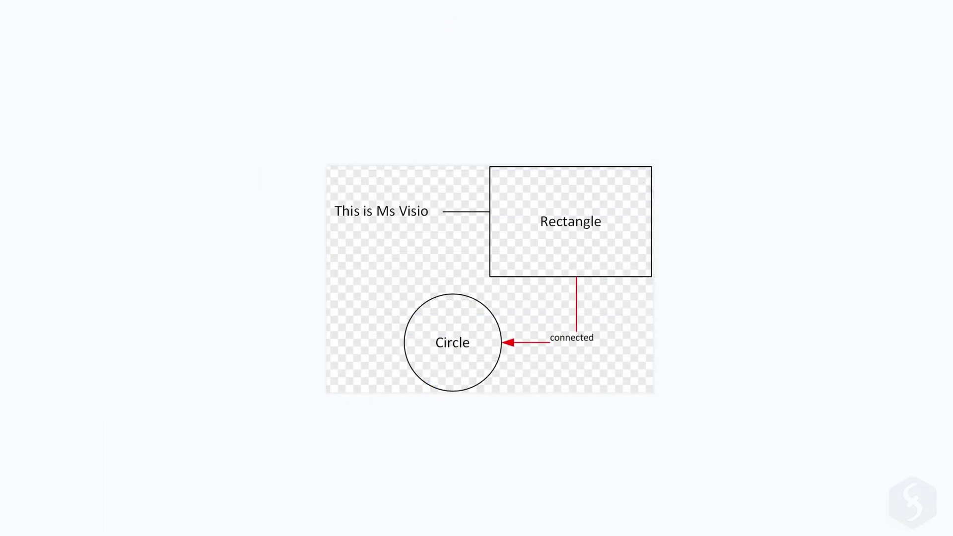
{"action": "scroll", "coordinate": [490, 285], "scroll_direction": "up", "scroll_amount": 5}
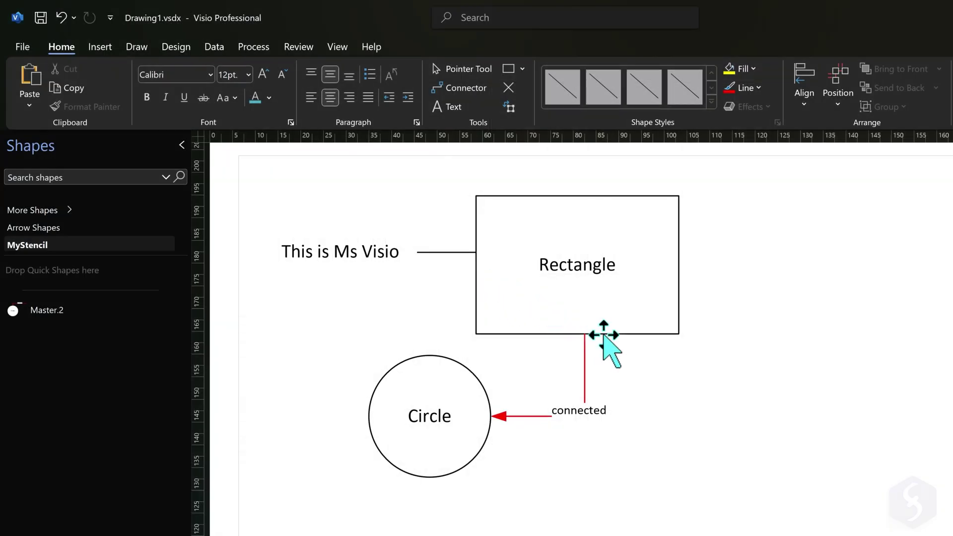
{"action": "left_click", "coordinate": [611, 333]}
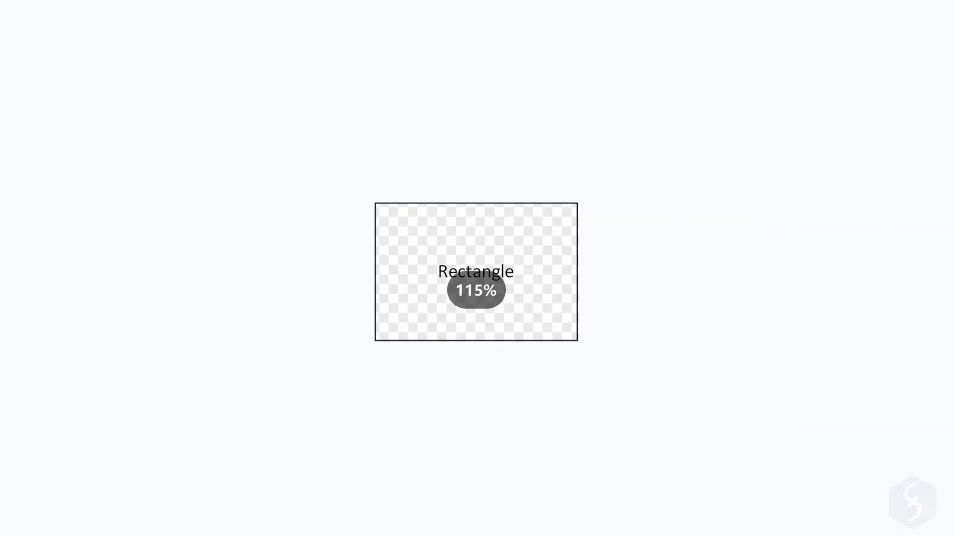
{"action": "scroll", "coordinate": [477, 271], "scroll_direction": "up", "scroll_amount": 2}
{"action": "scroll", "coordinate": [476, 272], "scroll_direction": "up", "scroll_amount": 3}
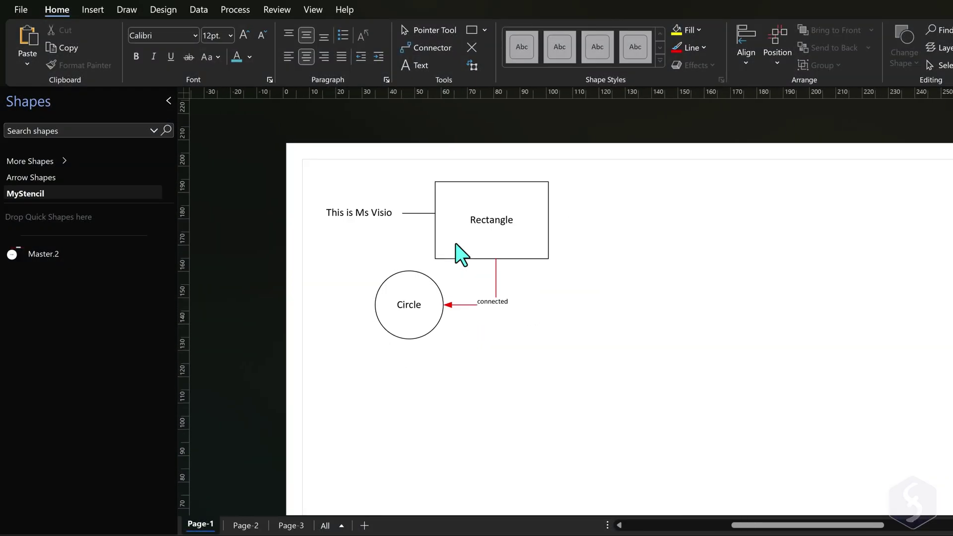
{"action": "scroll", "coordinate": [456, 243], "scroll_direction": "down", "scroll_amount": 2}
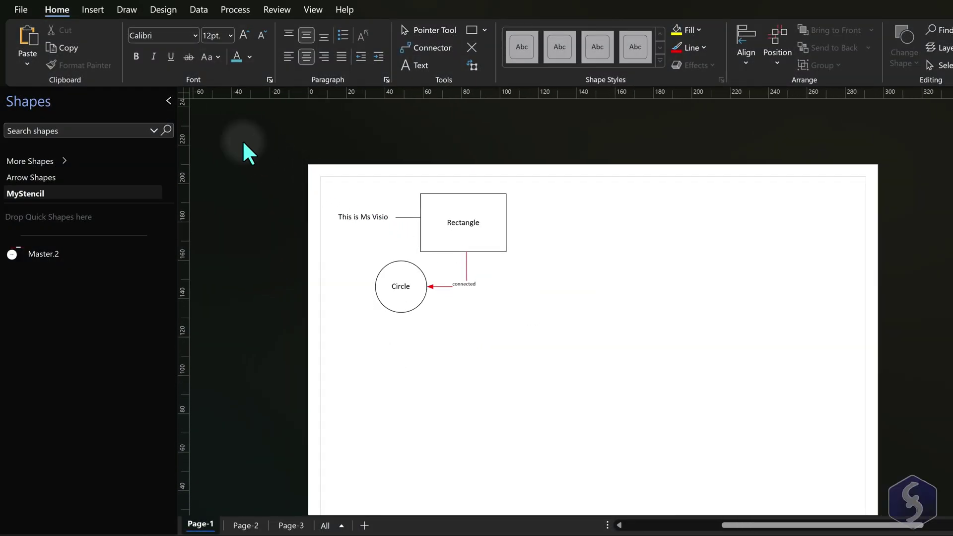
Apply Fit to Drawing from the Design tab's Size list to Page-1
{"action": "left_click", "coordinate": [171, 13]}
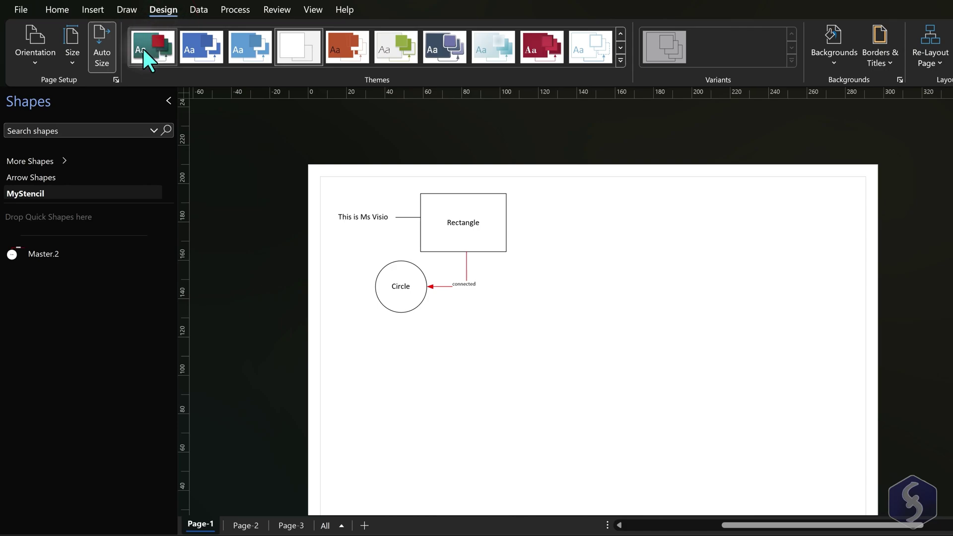
{"action": "left_click", "coordinate": [73, 64]}
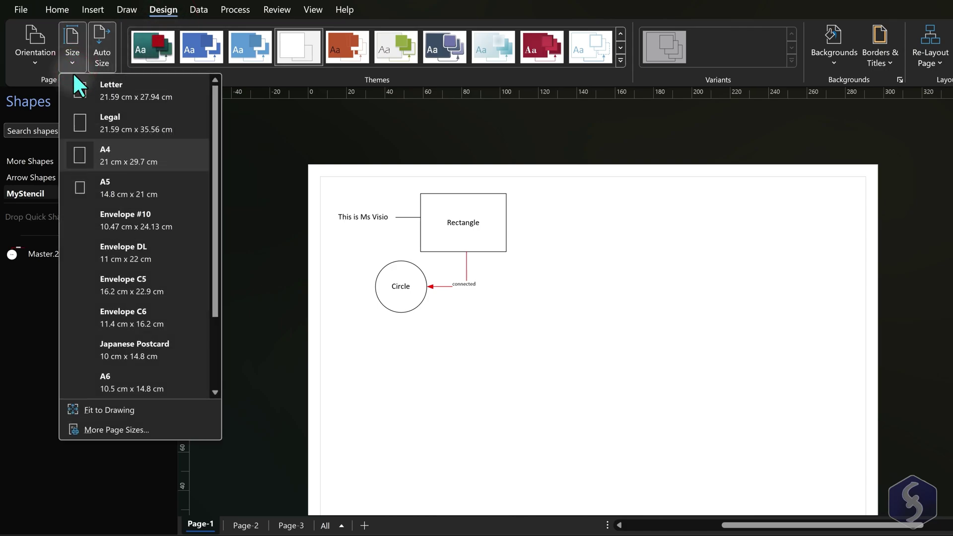
{"action": "left_click", "coordinate": [154, 411]}
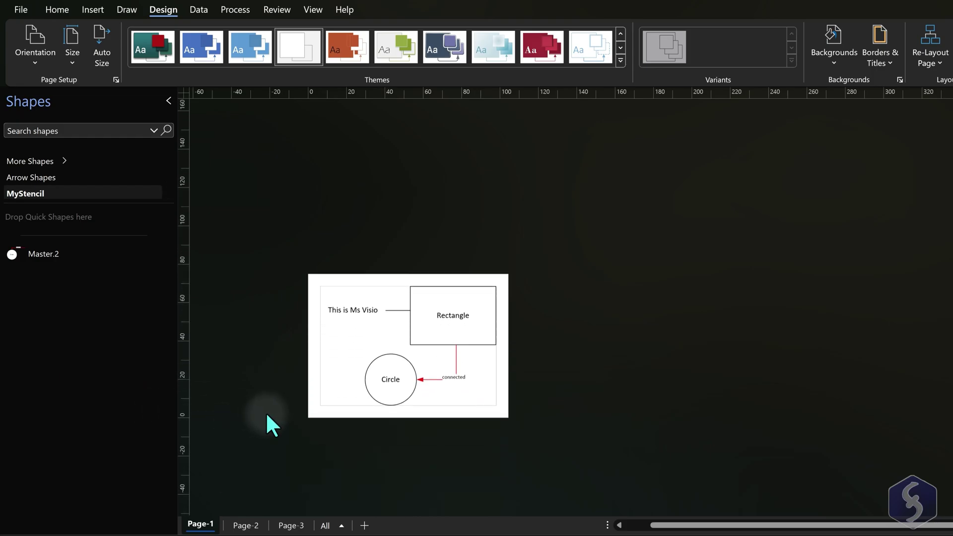